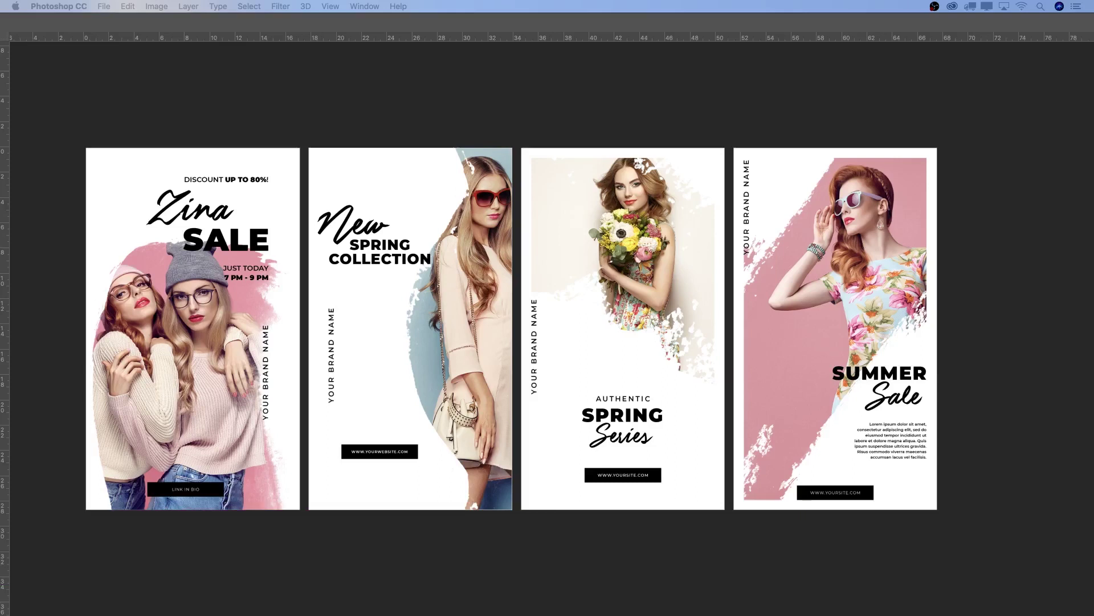
- Restore the full workspace and scroll through the four story templates
key("Tab")
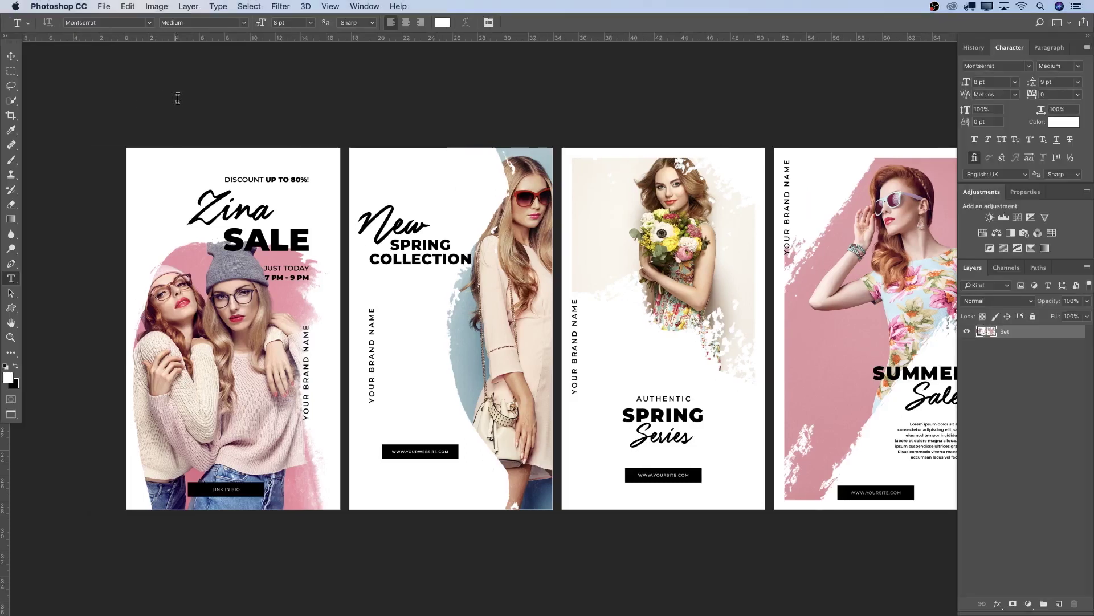
left_click_drag(450, 152, 383, 154)
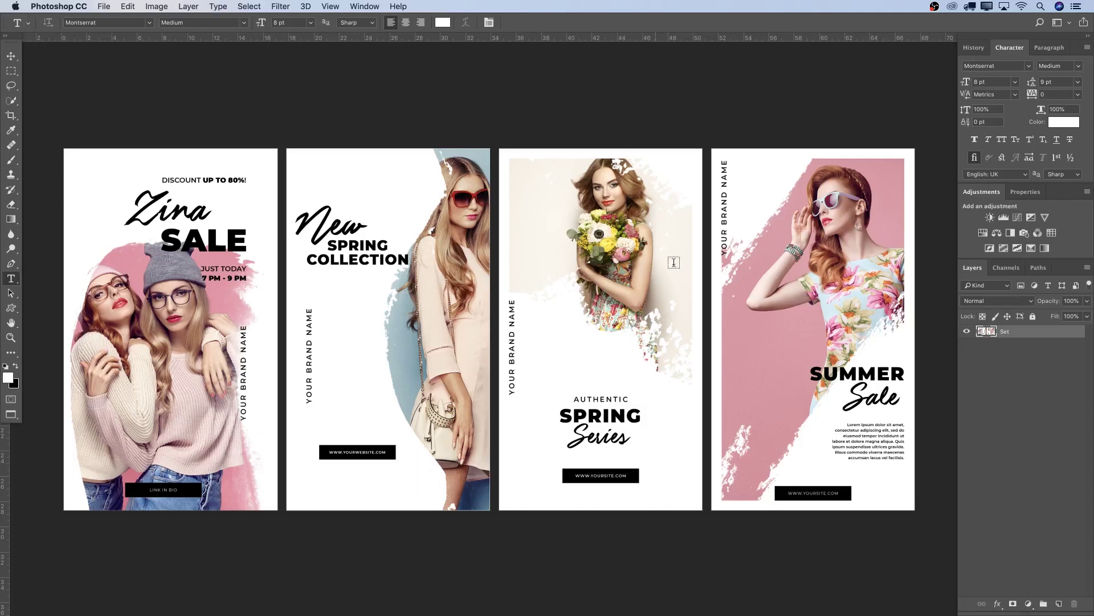
key("v")
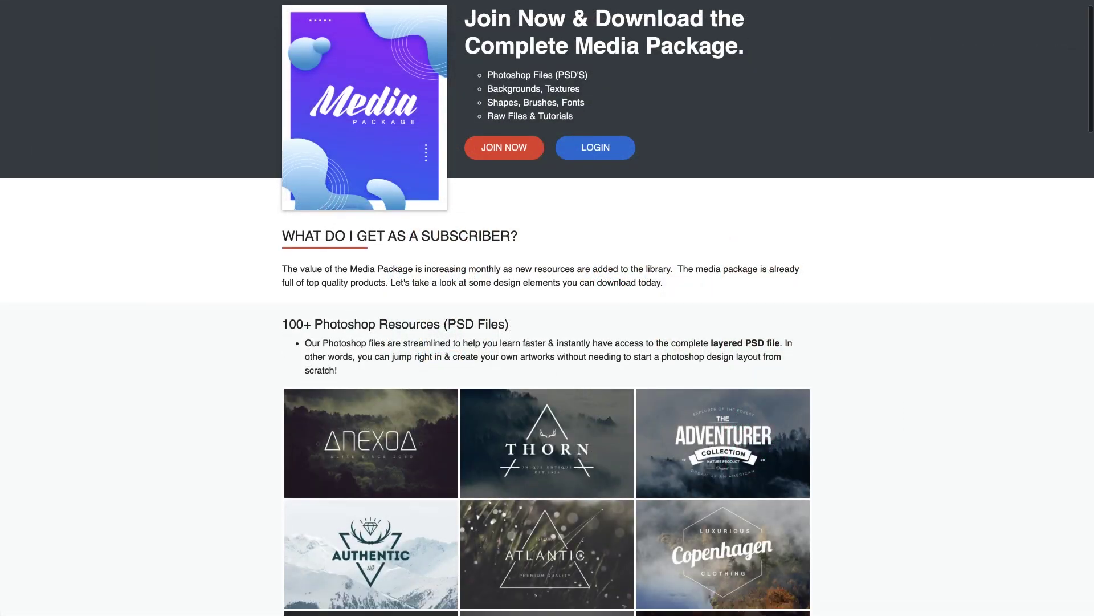
scroll(548, 308, "down", 4)
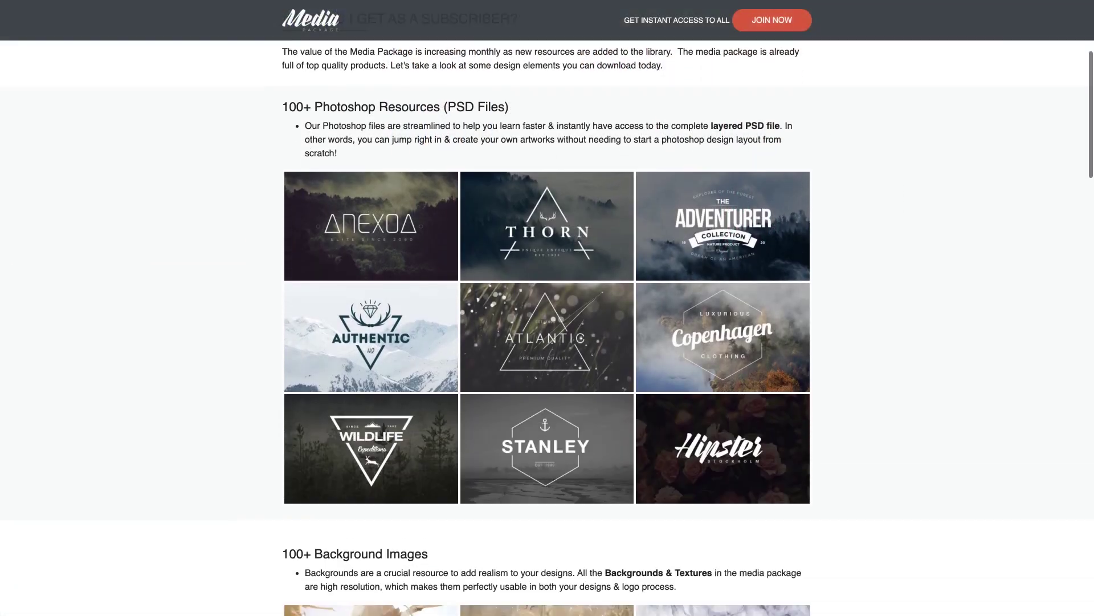
scroll(548, 307, "down", 10)
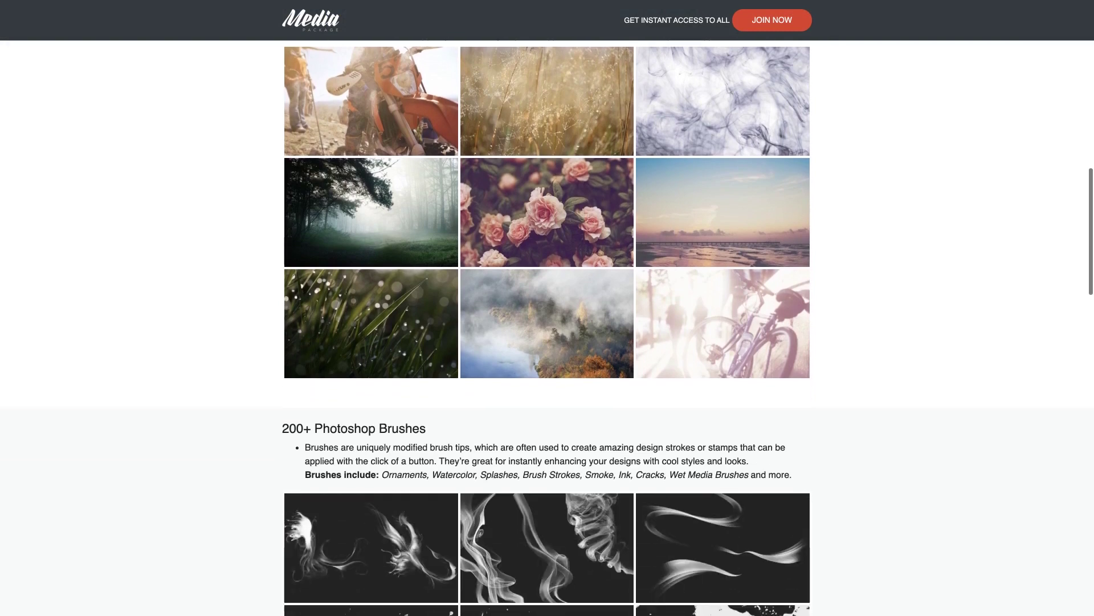
scroll(547, 308, "down", 10)
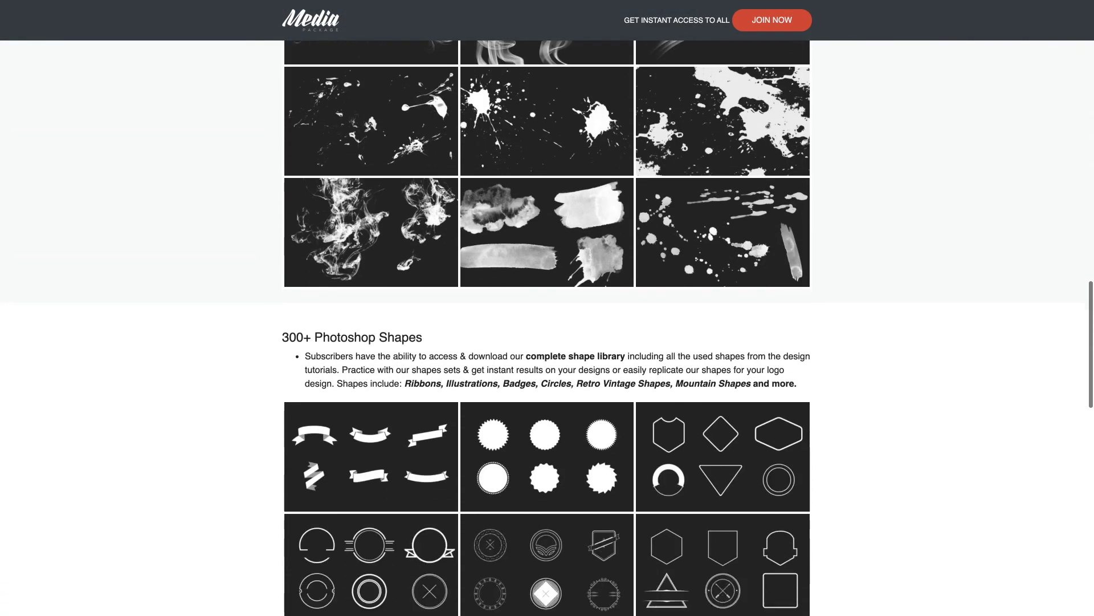
scroll(547, 308, "down", 10)
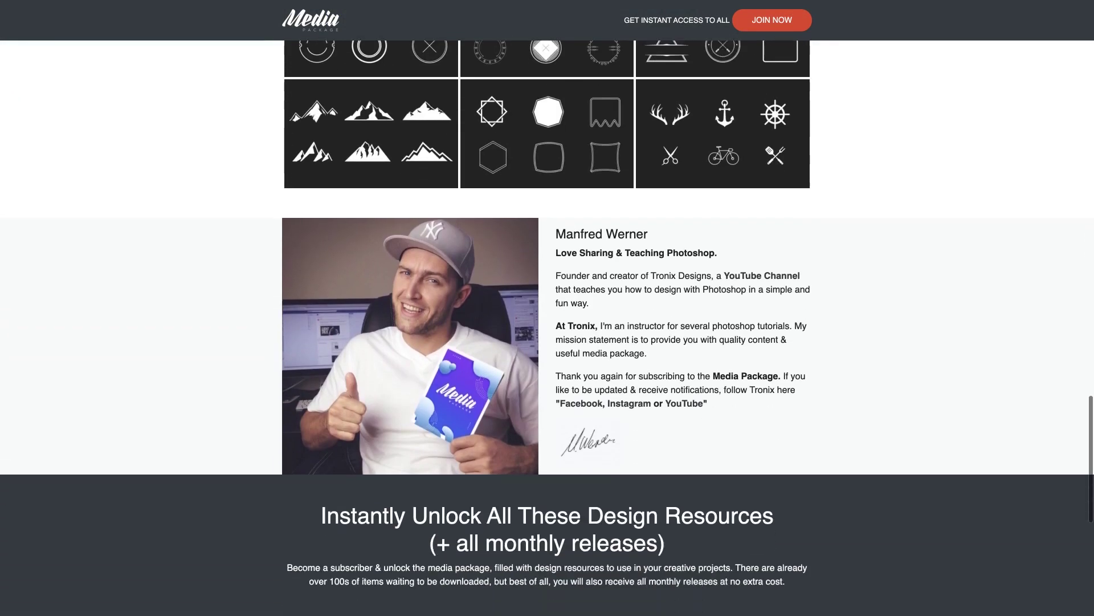
scroll(548, 307, "down", 8)
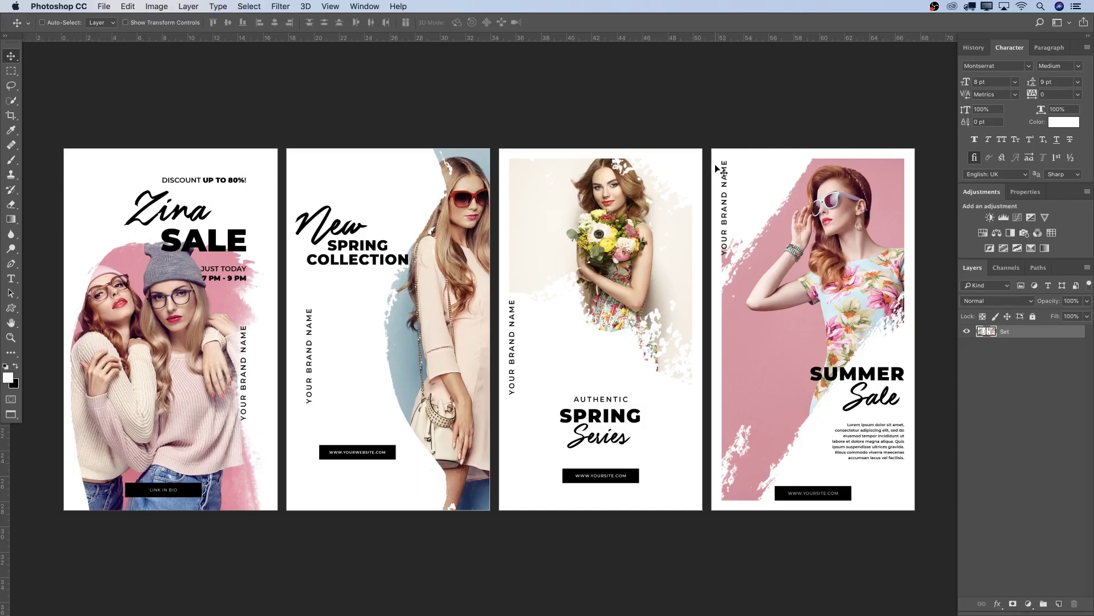
- Create a new document from the saved Instagram Stories 1080×1920 preset
left_click(104, 7)
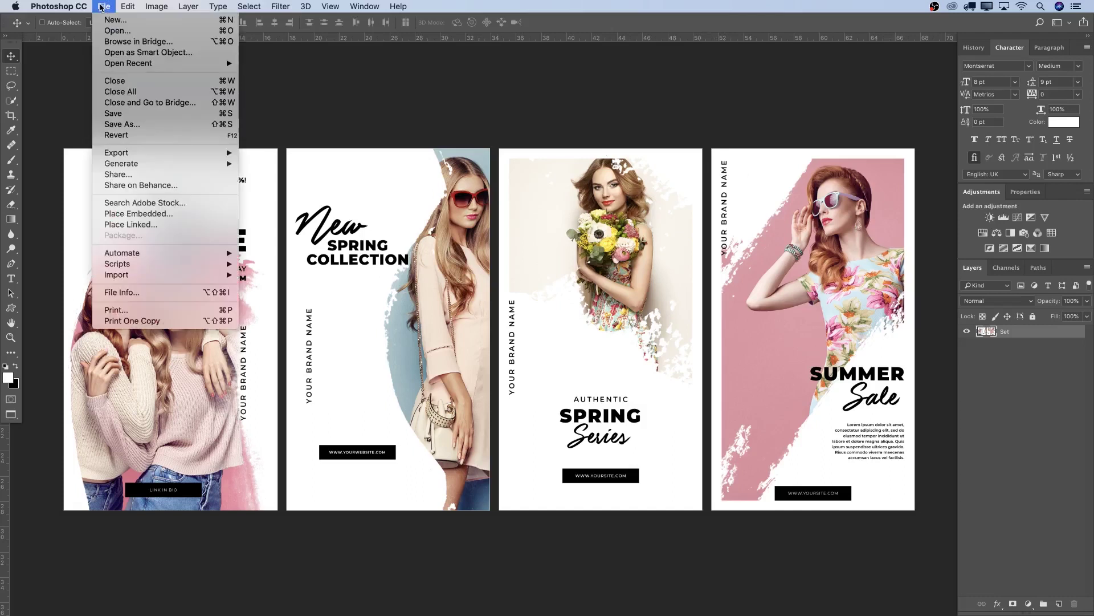
left_click(108, 20)
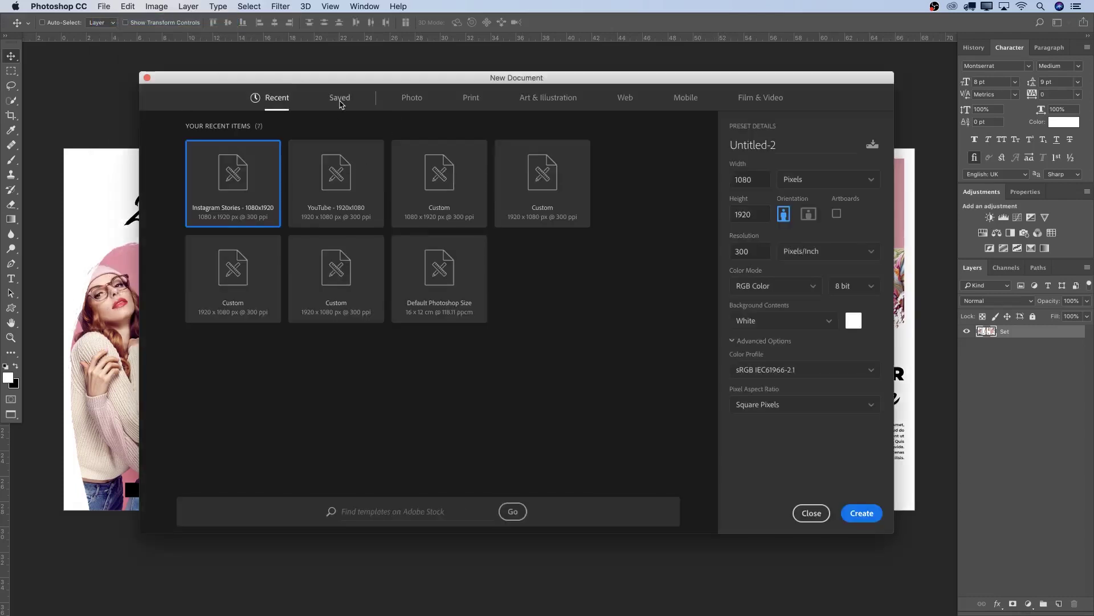
left_click(340, 100)
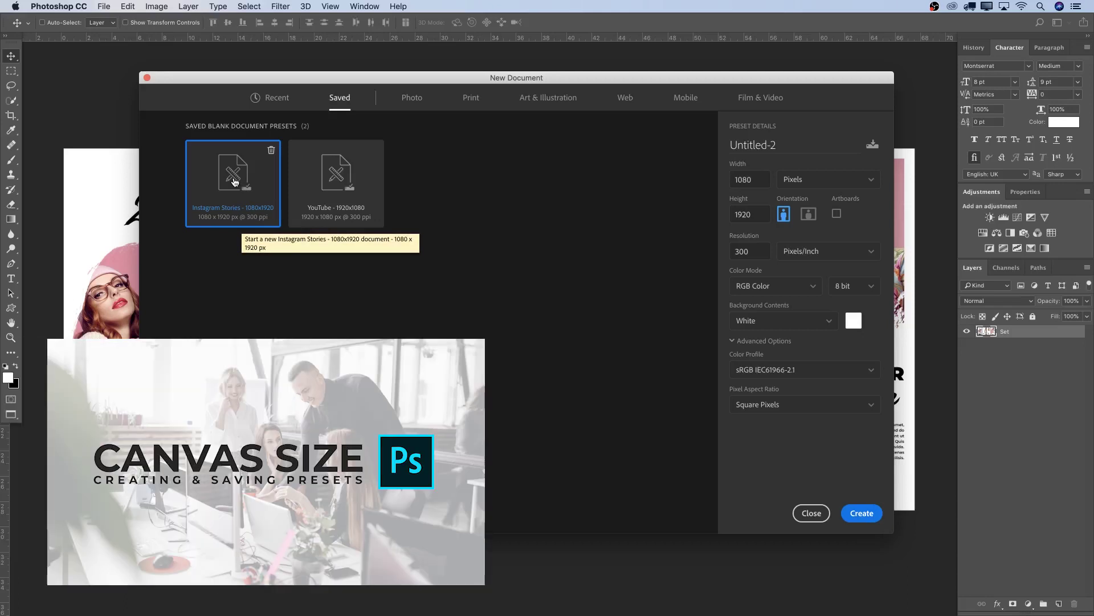
double_click(234, 185)
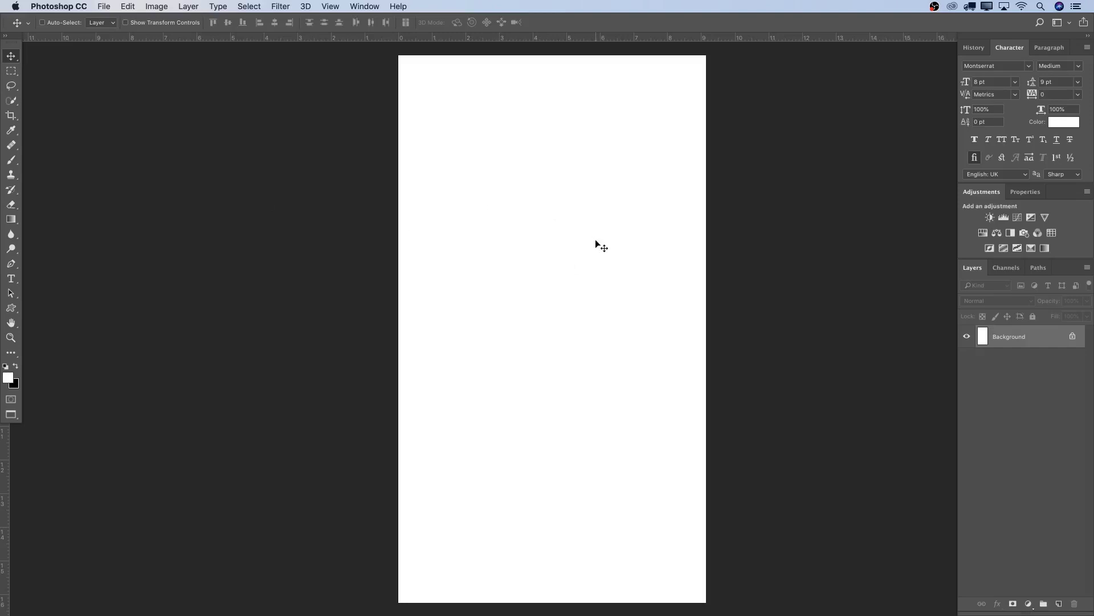
- Convert the locked Background into a normal layer named Background, then zoom out slightly
double_click(1042, 343)
key("BackSpace")
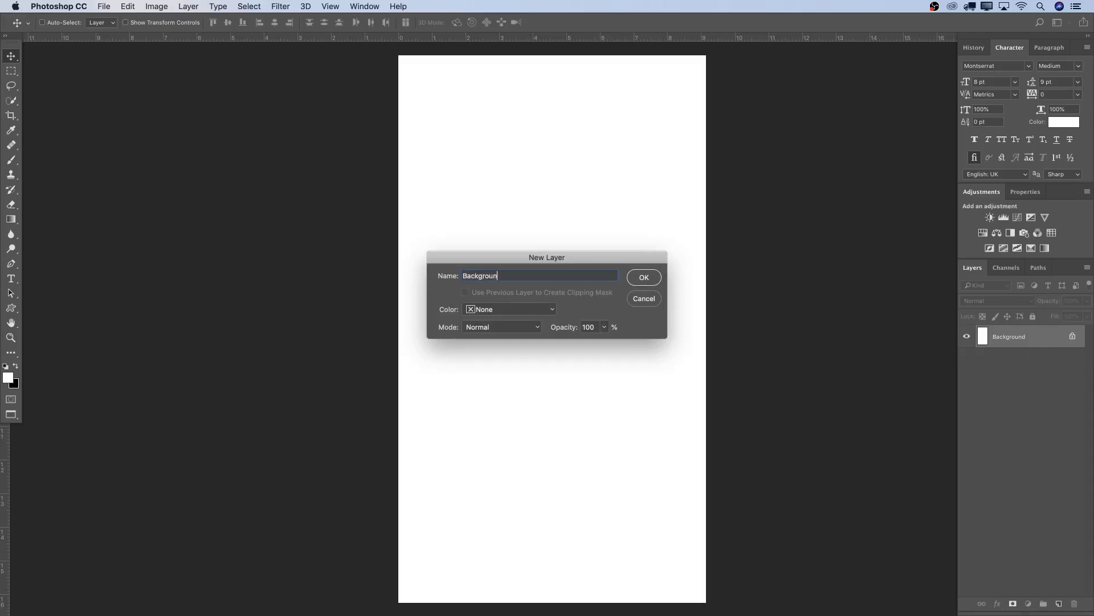
key("Return")
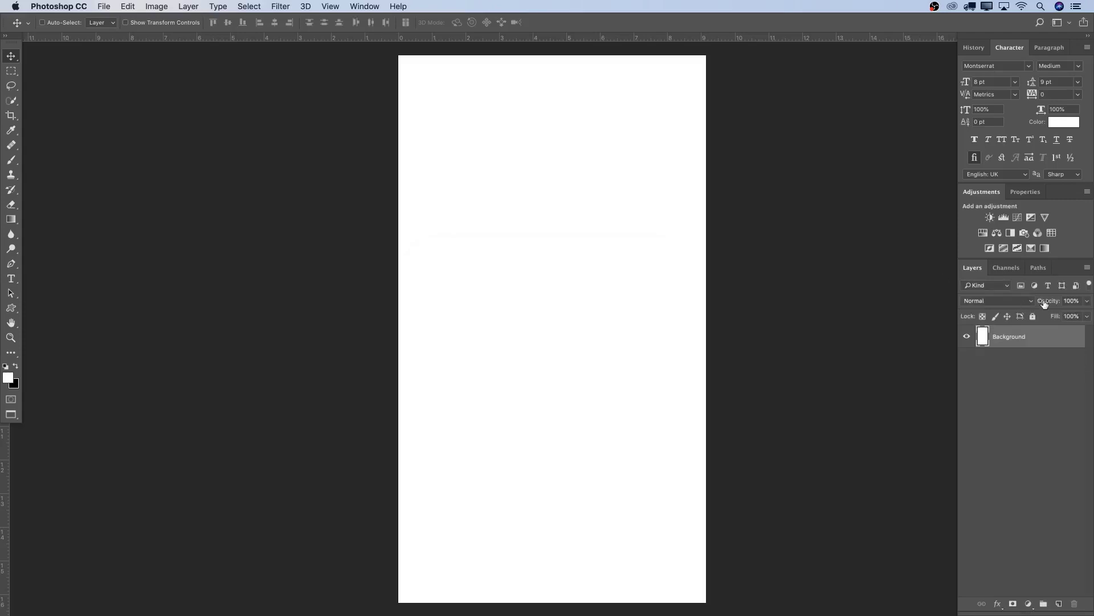
key("z")
left_click_drag(681, 308, 668, 306)
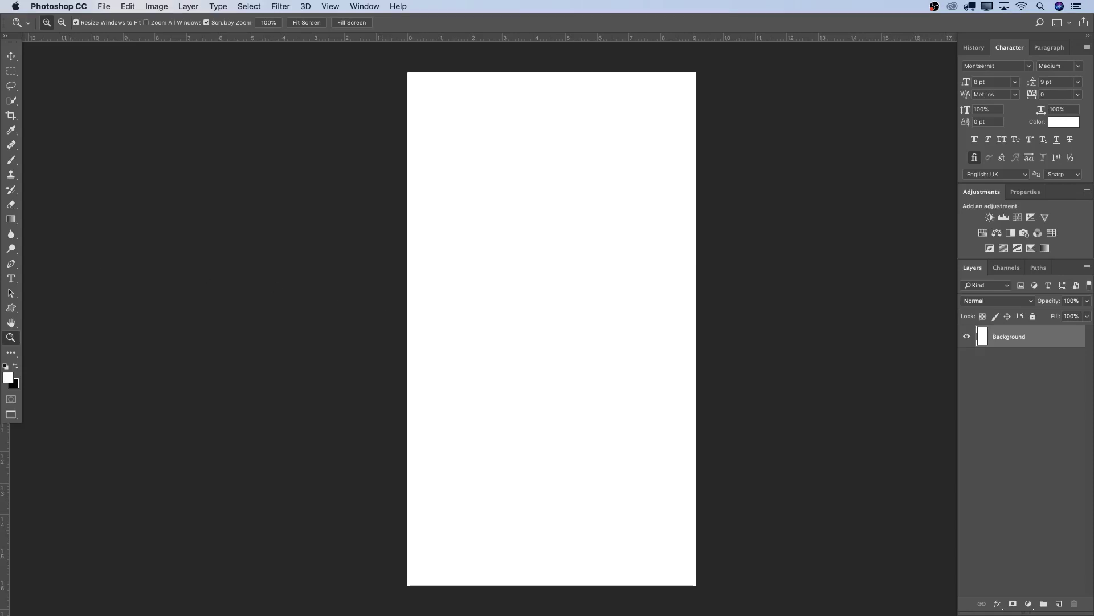
- Place Brush Stroke Layer 21.png aligned over the whole canvas and commit it
key("Tab")
mouse_move(0, 292)
left_mouse_down()
mouse_move(585, 310)
mouse_move(568, 295)
left_mouse_up()
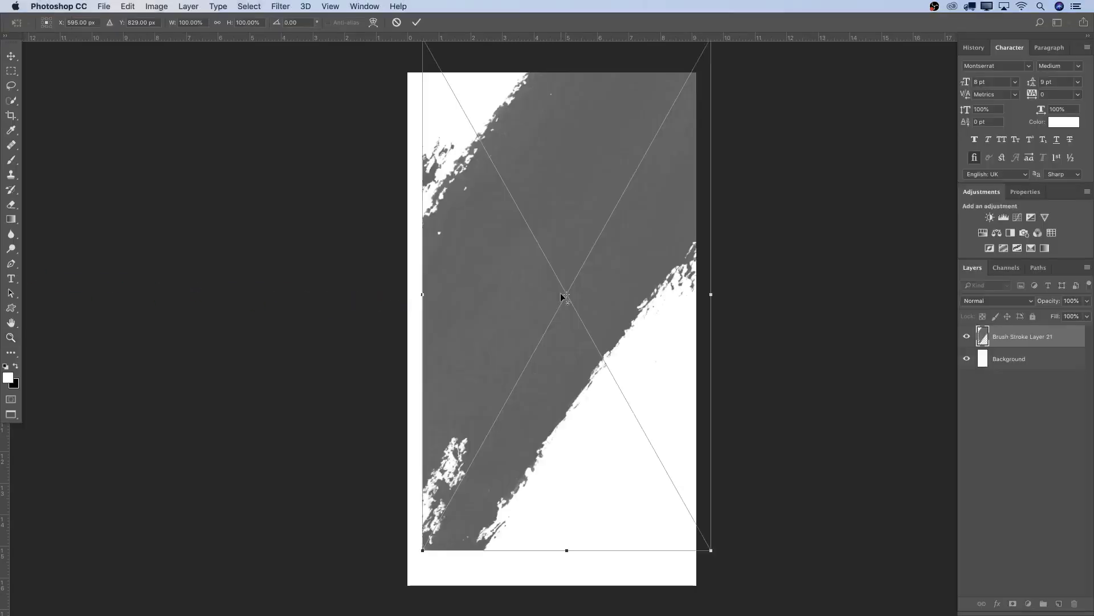
left_click_drag(616, 265, 605, 298)
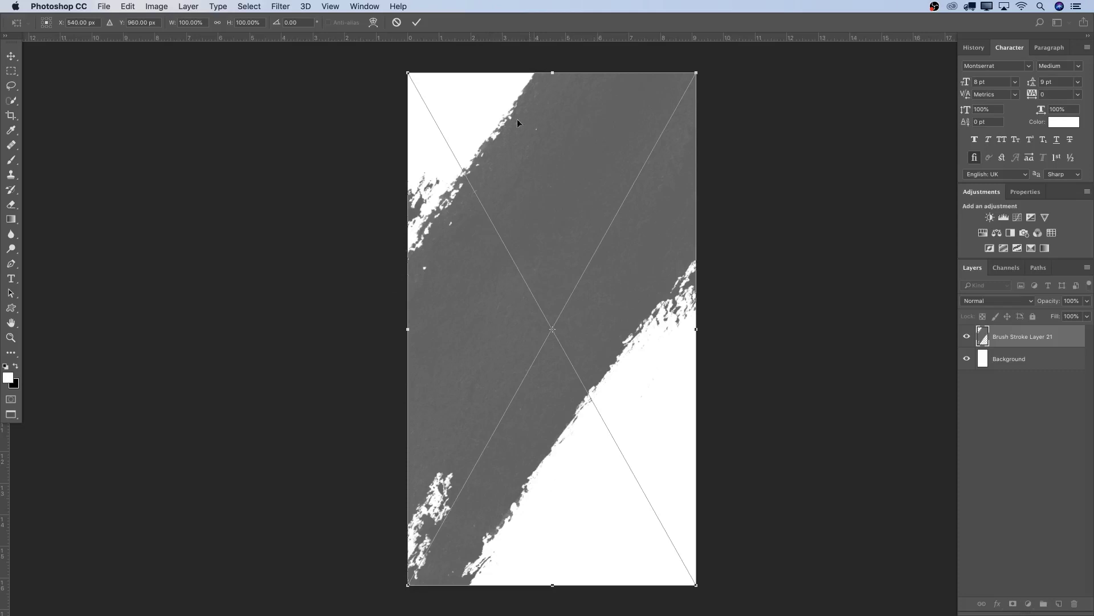
left_click(415, 22)
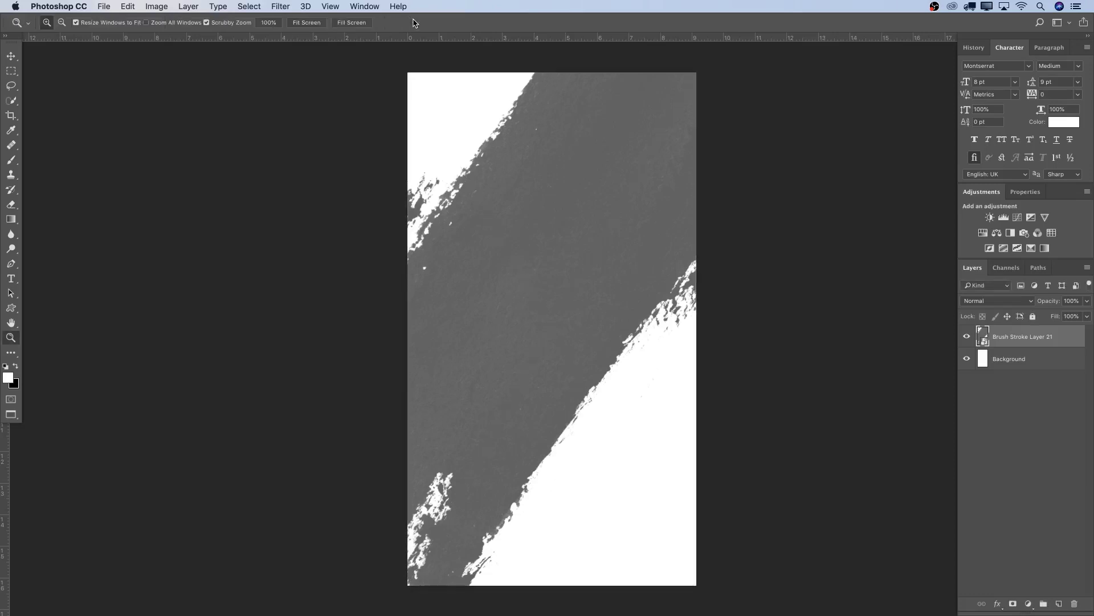
key("Tab")
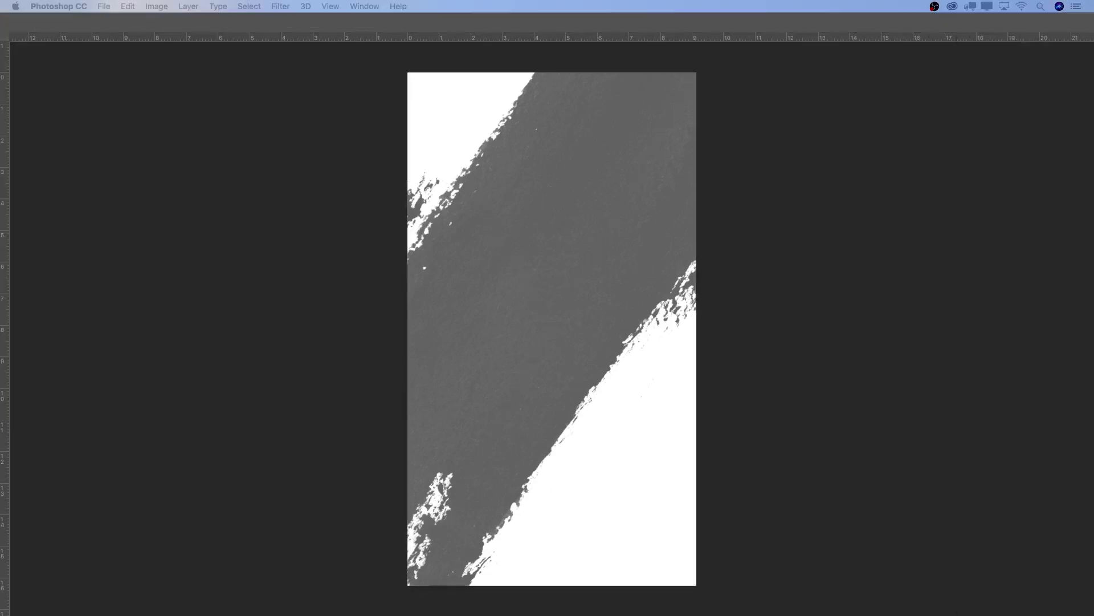
key("super+Tab")
key("space")
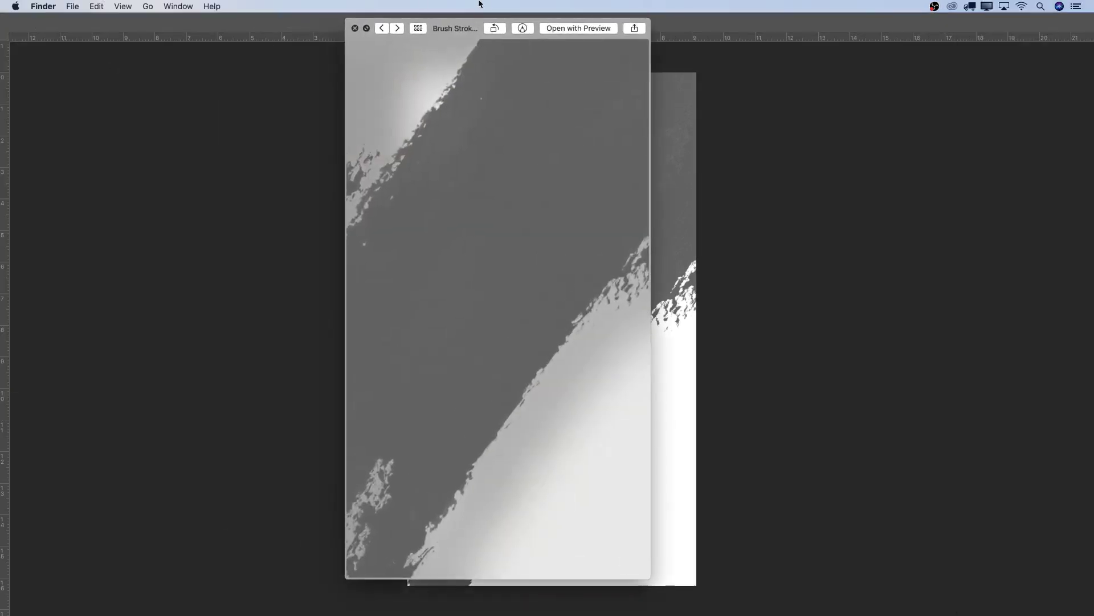
key("Right")
key("Right")
key("Right")
key("Right")
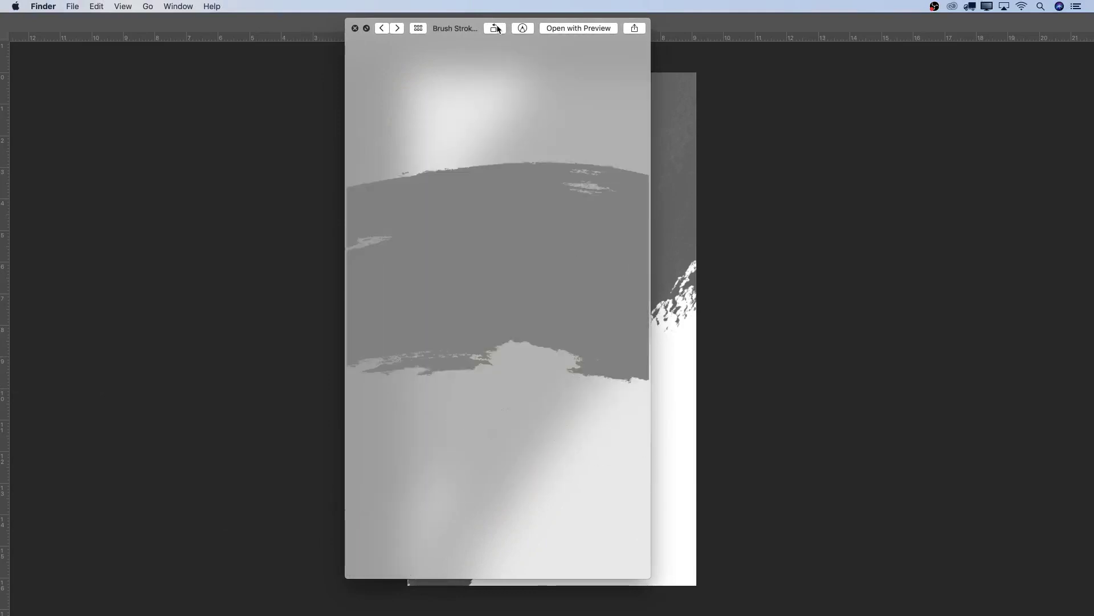
key("Right")
key("Right")
key("Right")
key("Right")
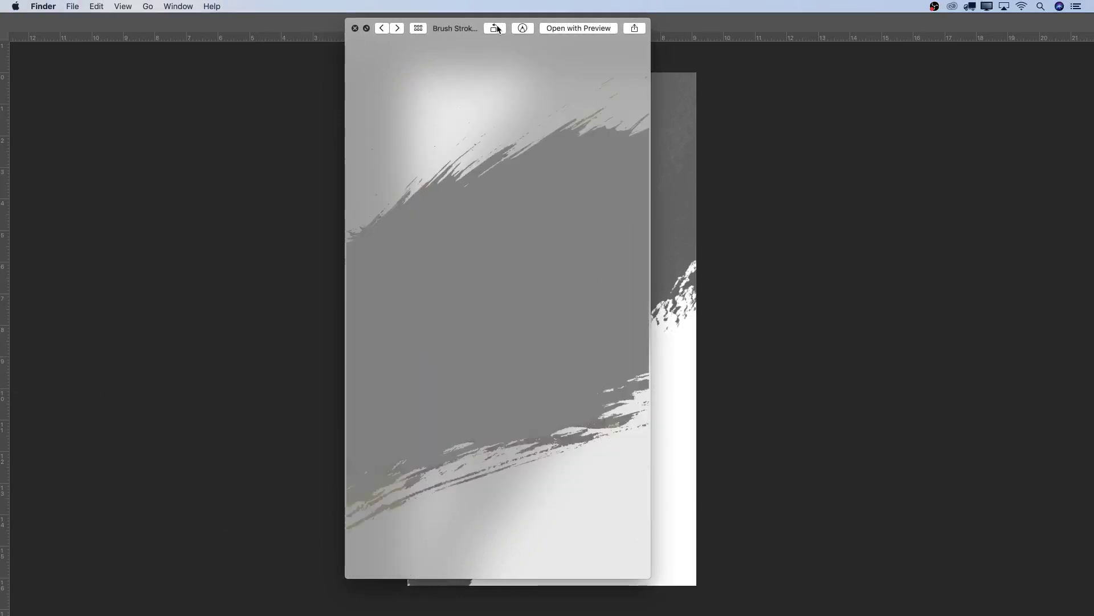
key("Right")
key("Right")
key("Right")
key("Right")
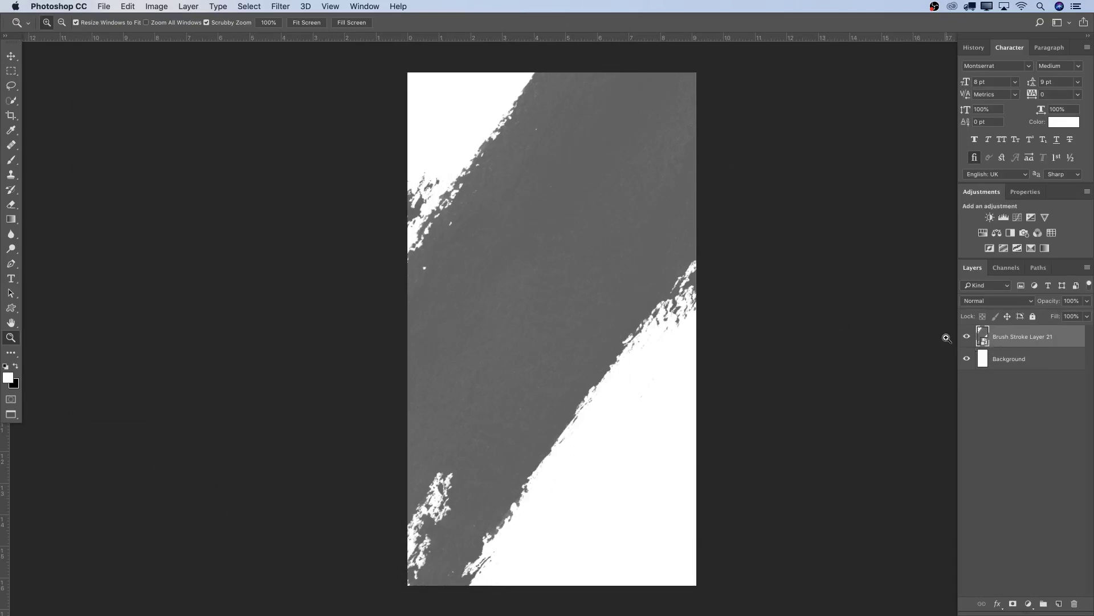
- Drag the fashion photo onto the canvas, move it lower left and enlarge it
key("v")
left_click_drag(186, 218, 569, 243)
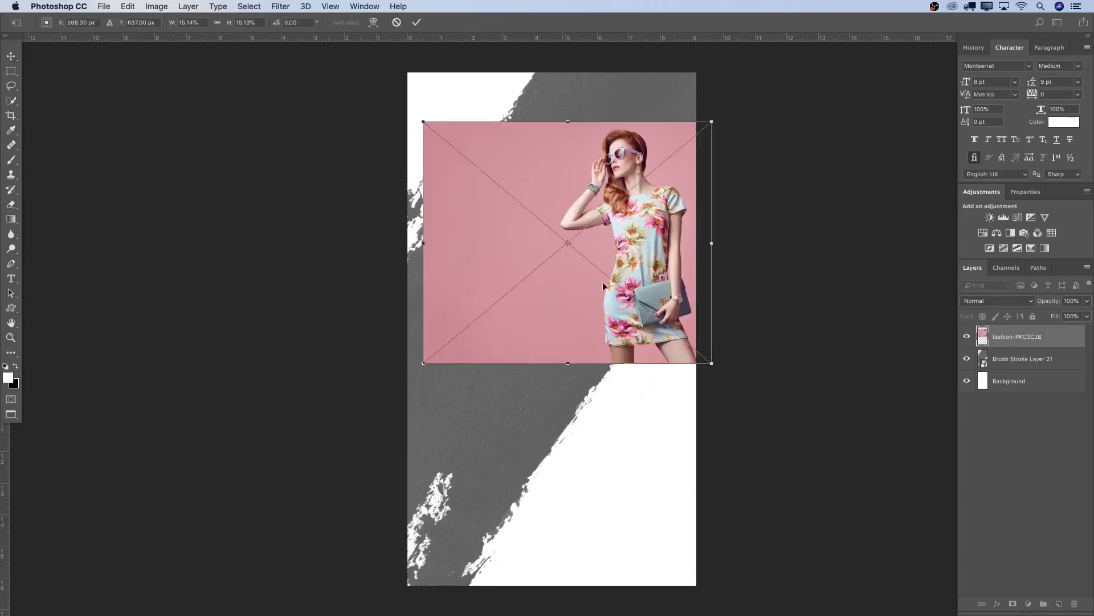
left_click_drag(650, 246, 613, 474)
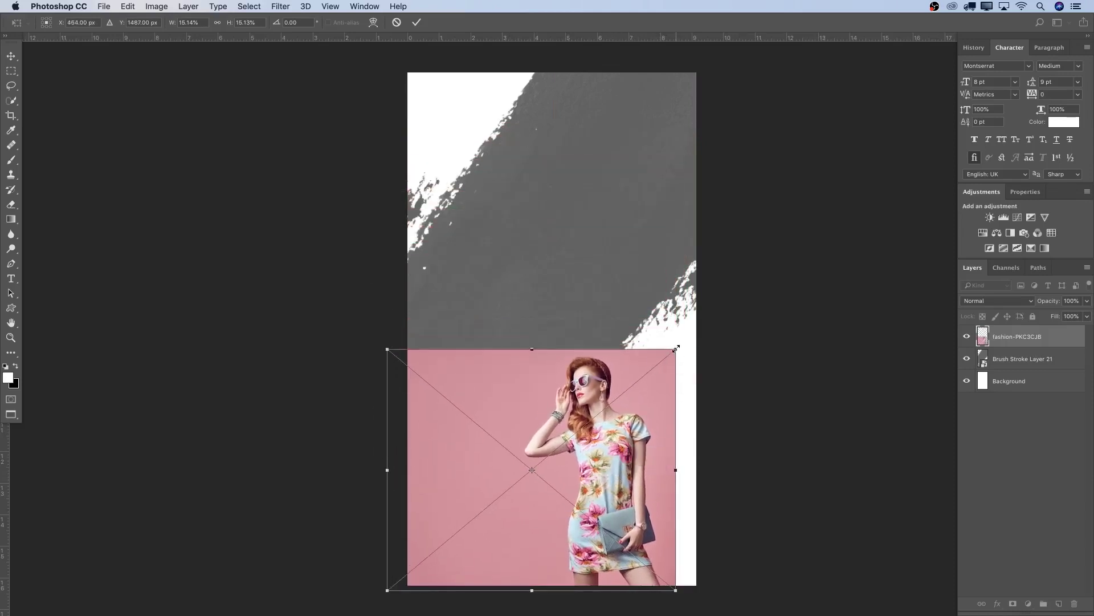
left_click_drag(676, 348, 922, 71)
scroll(922, 72, "up", 5)
- Reposition the fashion photo and shrink it to about 33%, then commit
left_click_drag(767, 405, 677, 409)
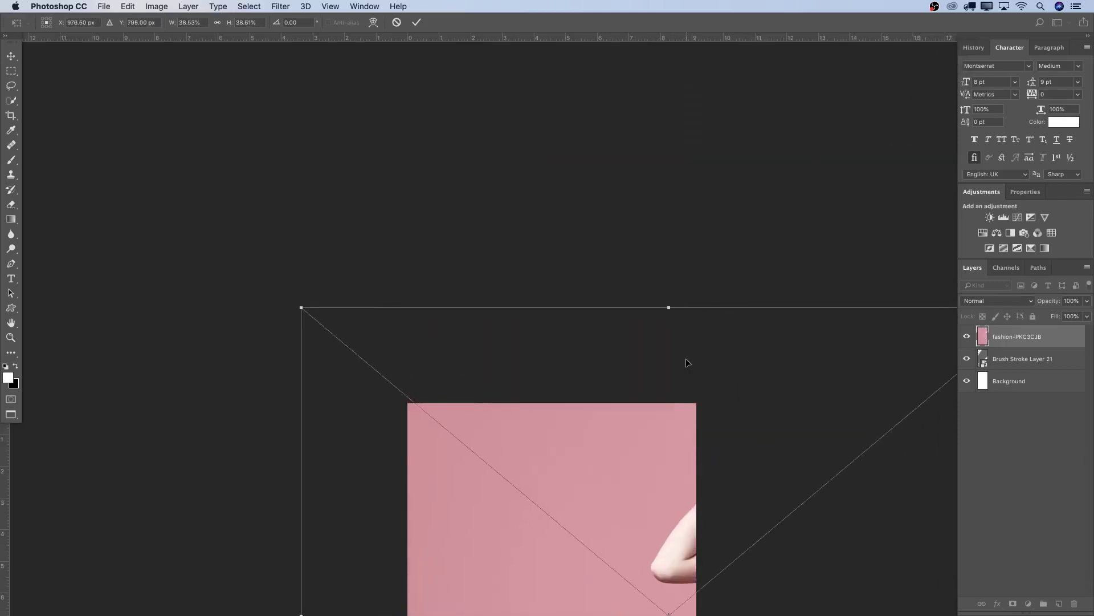
left_click_drag(687, 363, 671, 395)
scroll(672, 395, "down", 10)
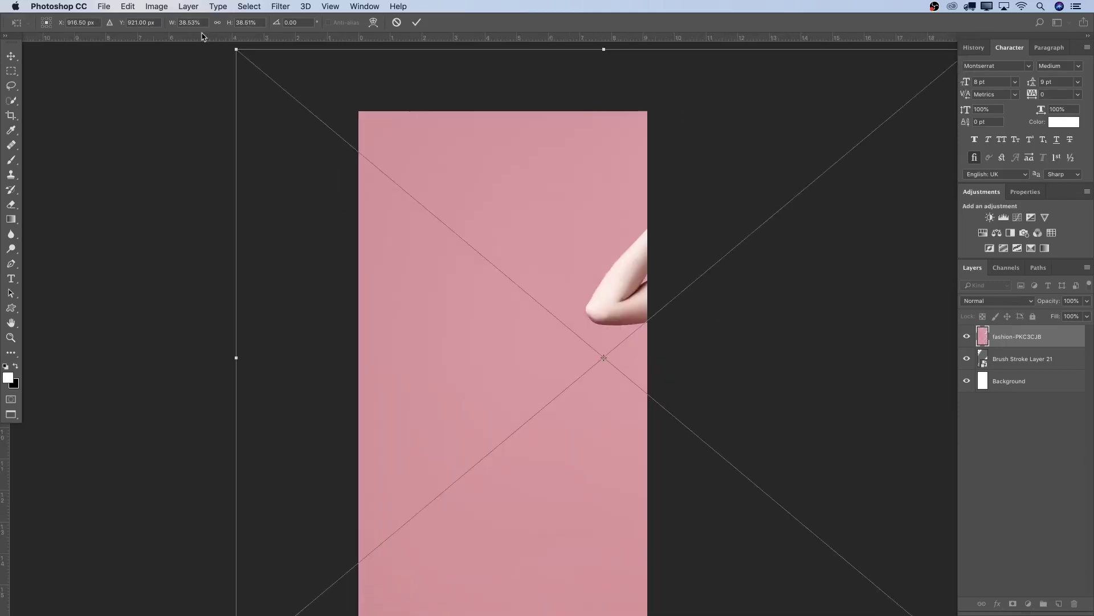
scroll(264, 107, "up", 8)
left_click_drag(236, 49, 388, 259)
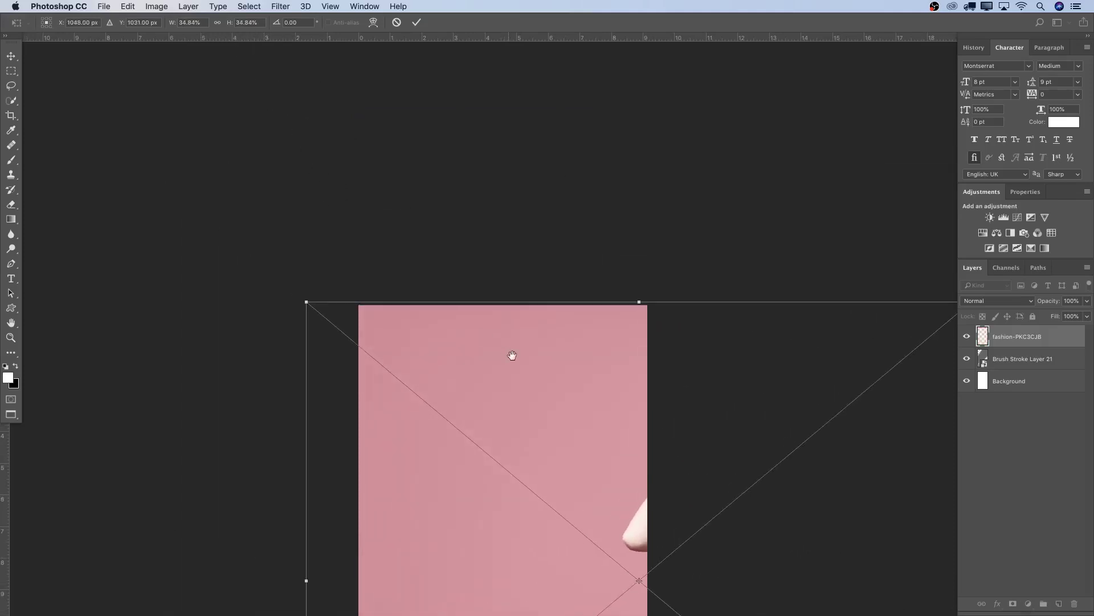
left_click_drag(512, 355, 393, 93)
scroll(208, 585, "down", 2)
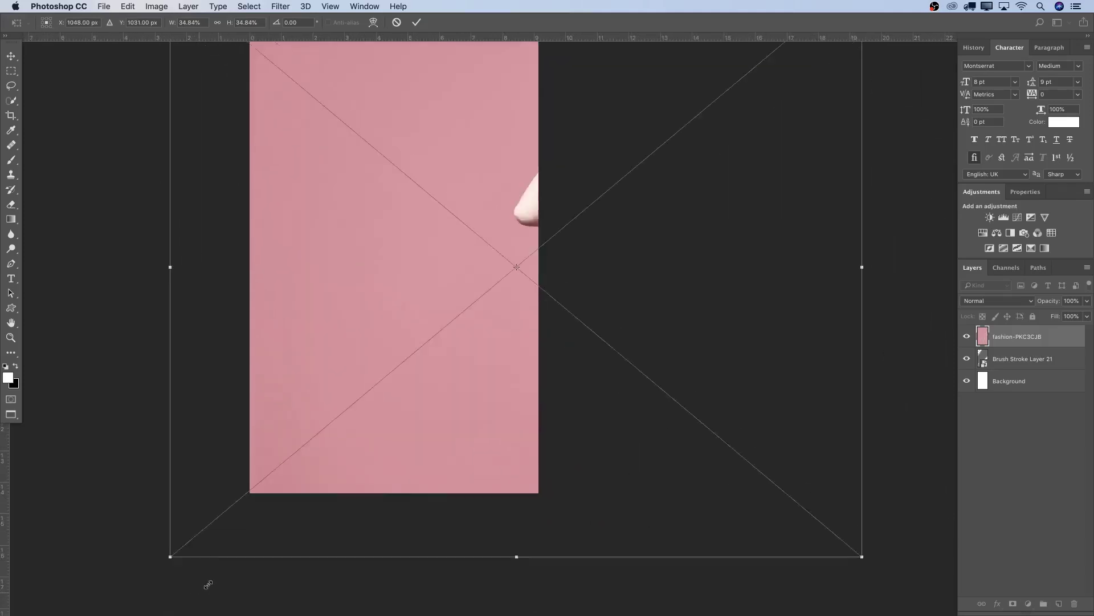
left_click_drag(170, 557, 258, 504)
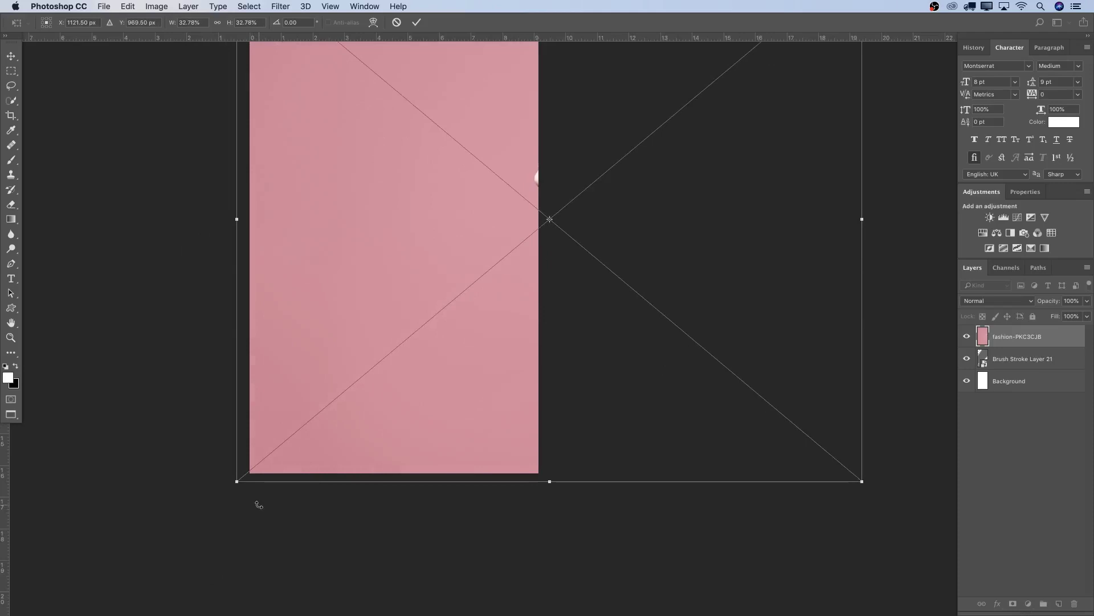
key("Return")
scroll(465, 203, "up", 4)
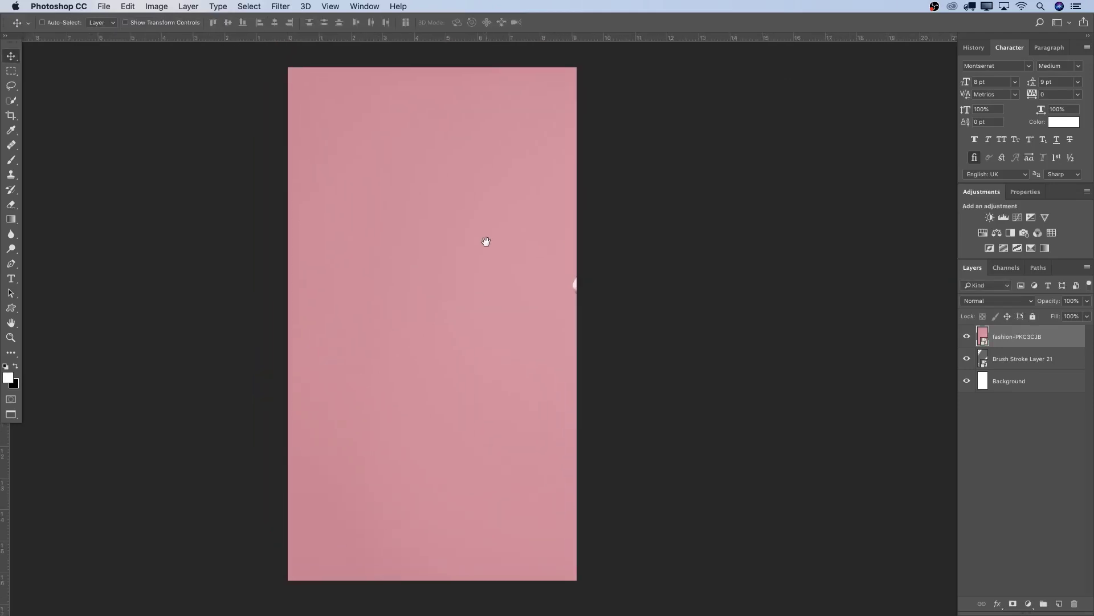
- Move the photo onto the story and resize it to about 32.21%
left_click_drag(477, 253, 381, 234)
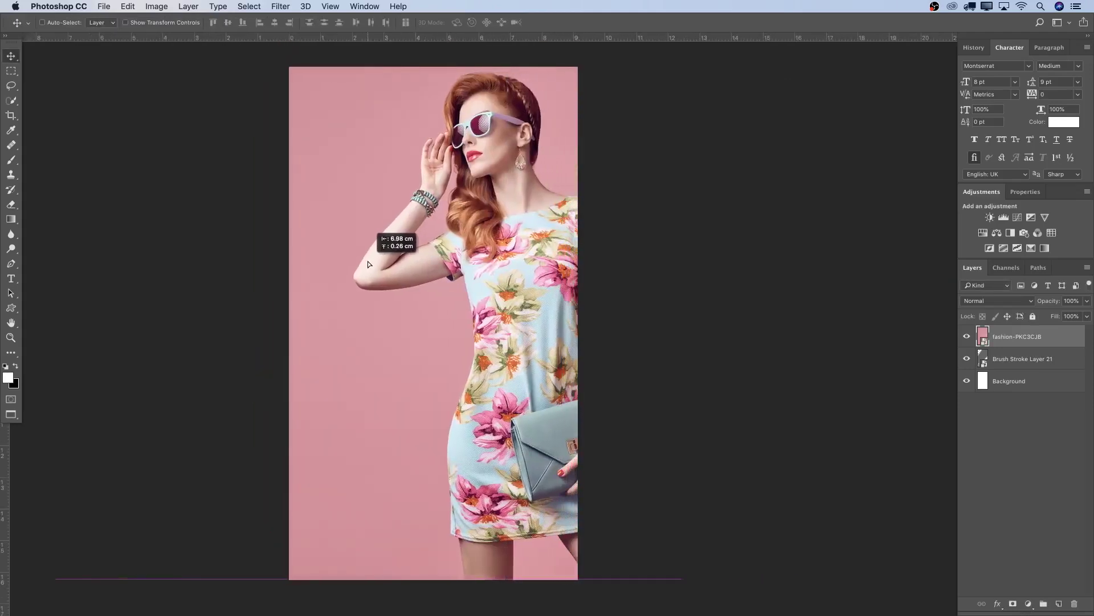
key("super+t")
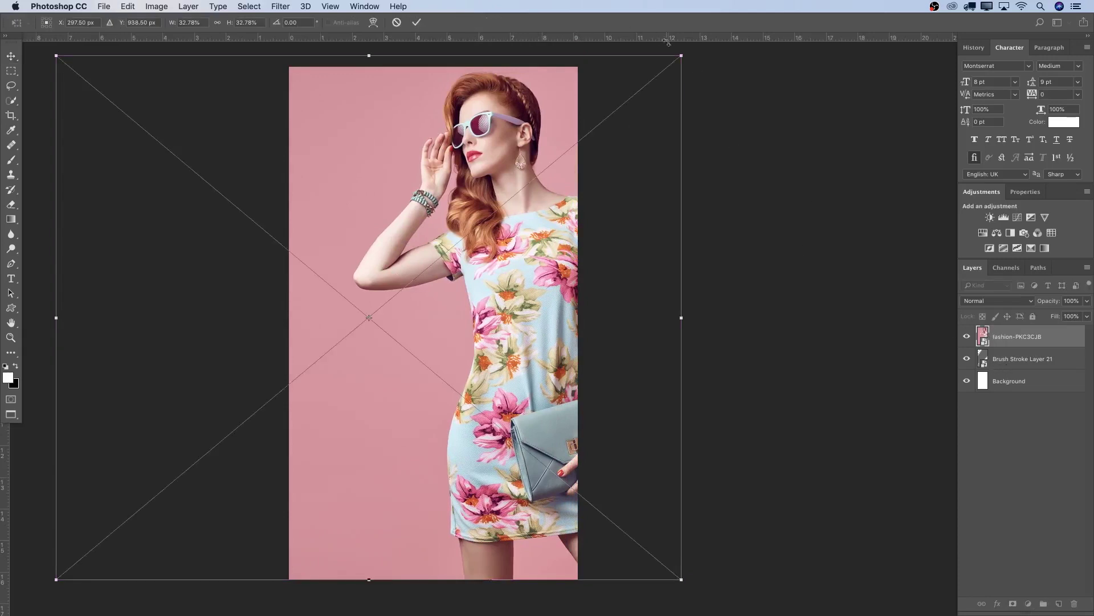
left_click_drag(681, 56, 723, 93)
left_click_drag(861, 217, 850, 222)
key("Return")
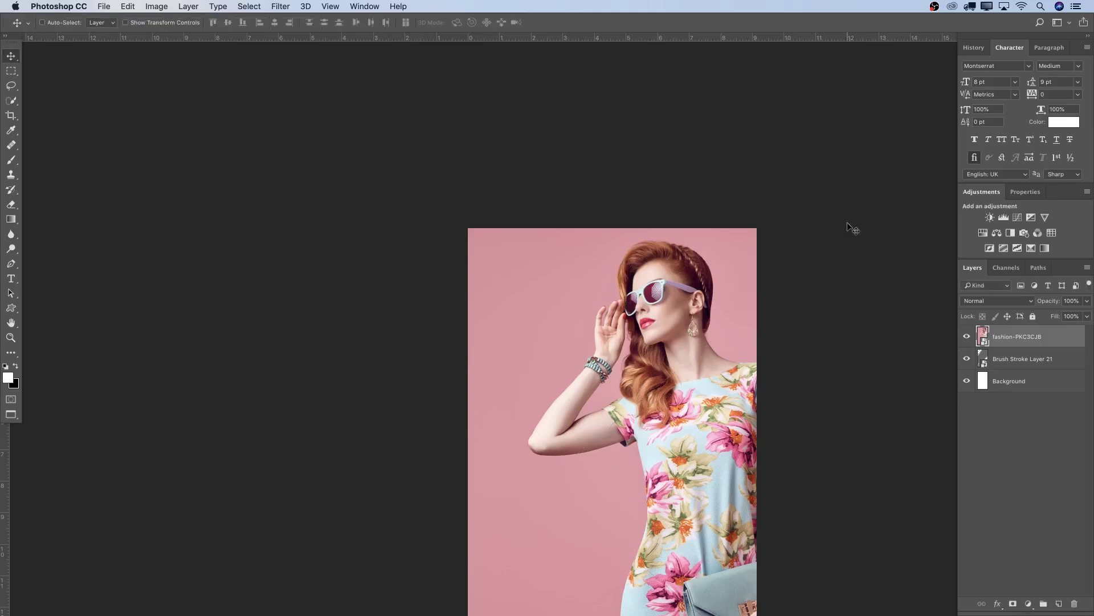
left_click_drag(796, 241, 751, 161)
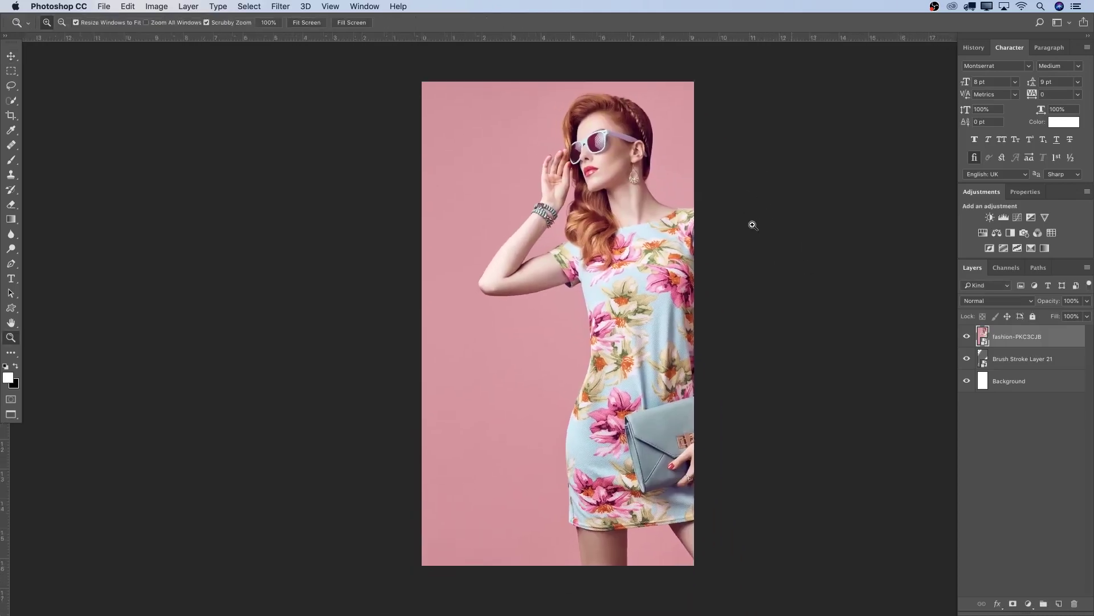
left_click(752, 225, "alt")
key("ctrl+t")
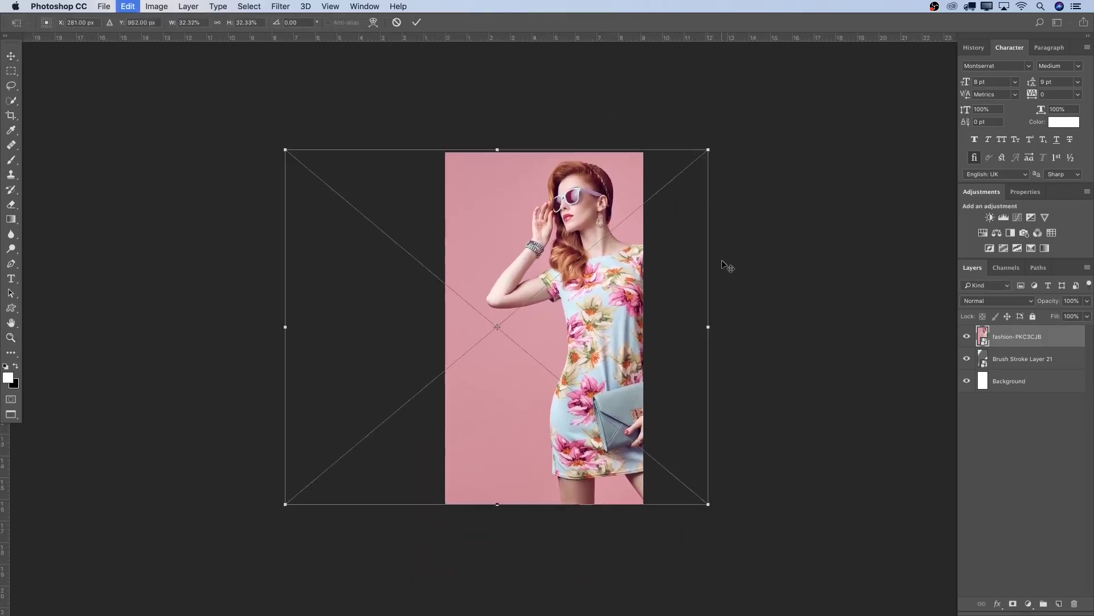
left_click_drag(708, 150, 707, 150)
key("Return")
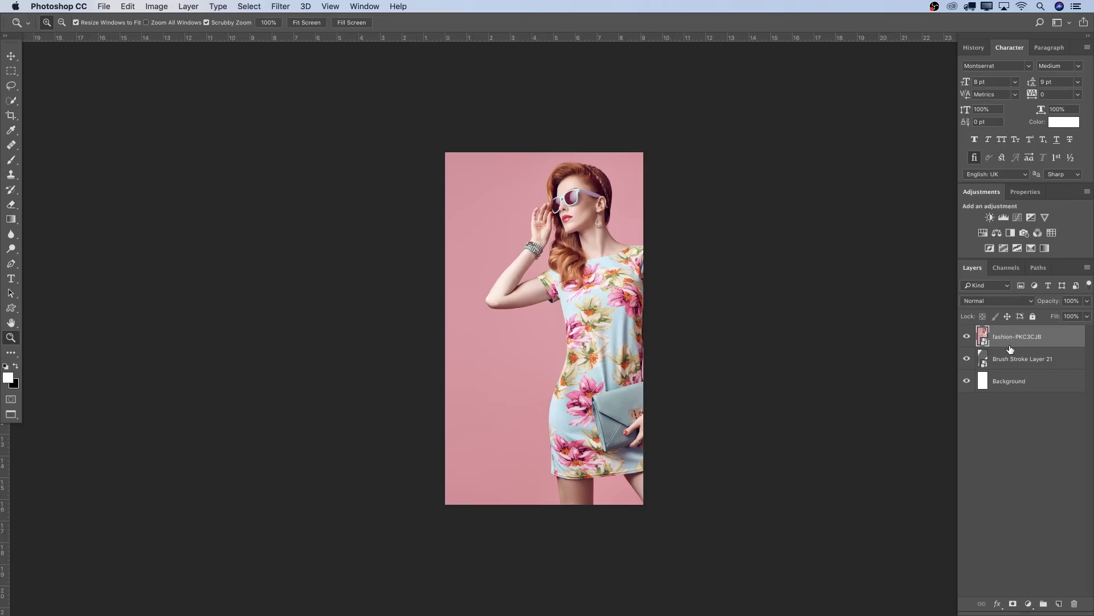
- Clip the photo into the brush stroke and shift it so the model fills the stroke
key("alt")
left_click_drag(1006, 357, 1009, 343)
left_click(999, 346, "alt")
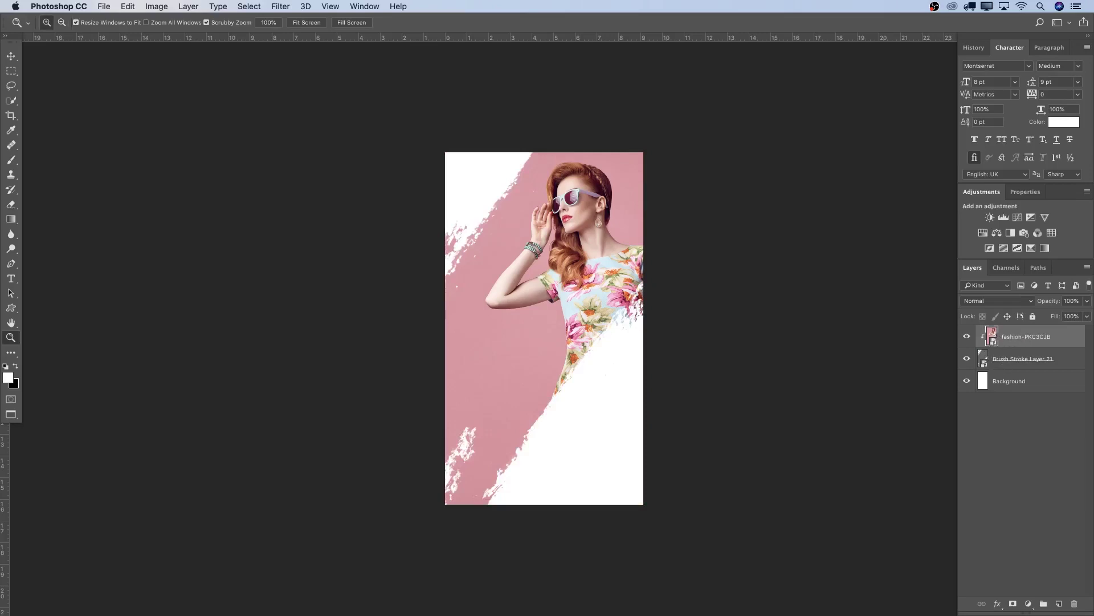
left_click(11, 55)
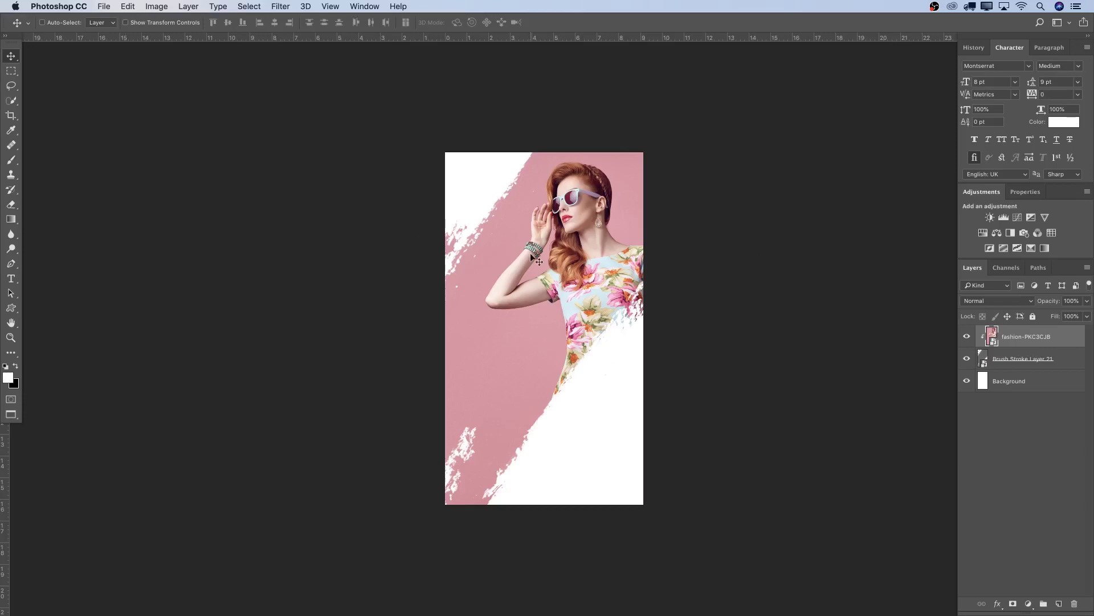
mouse_move(517, 257)
left_mouse_down()
mouse_move(469, 257)
mouse_move(507, 257)
left_mouse_up()
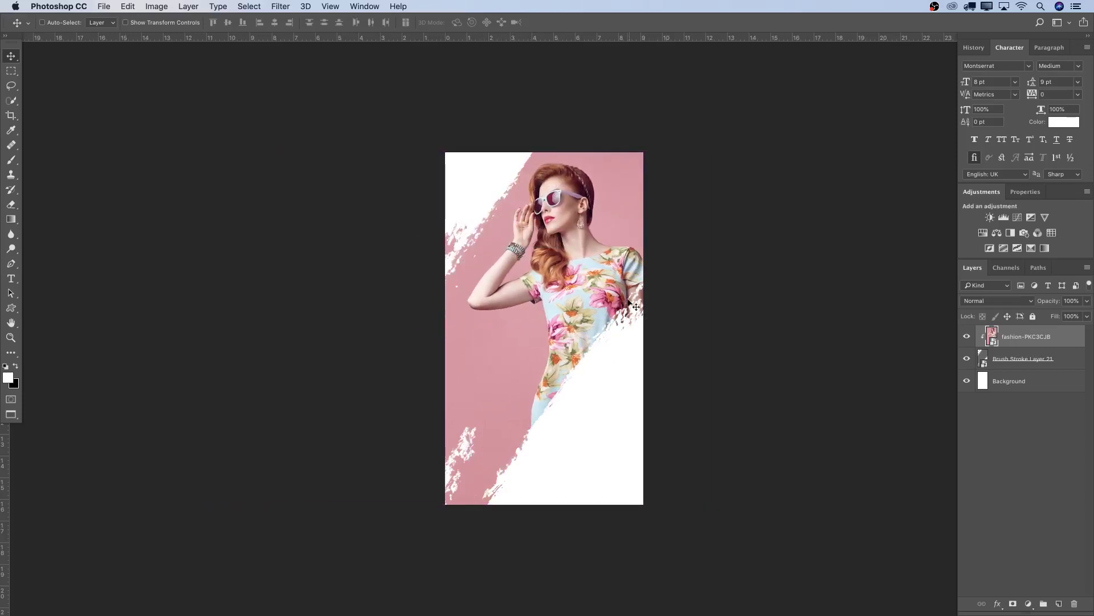
mouse_move(632, 303)
left_mouse_down()
mouse_move(585, 283)
mouse_move(601, 284)
mouse_move(603, 268)
mouse_move(579, 267)
left_mouse_up()
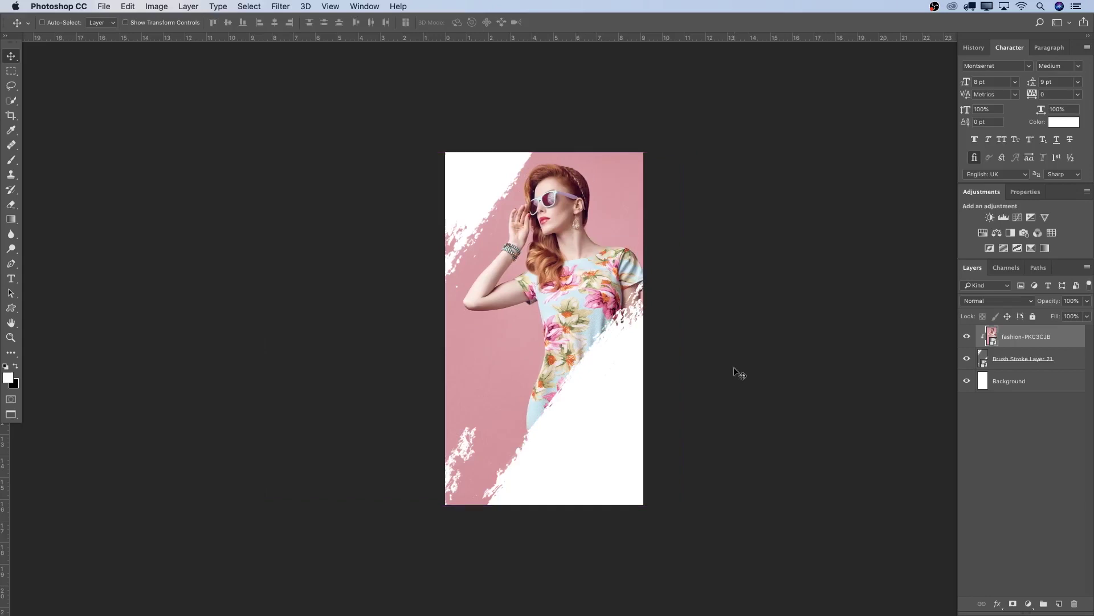
key("z")
left_click(639, 376)
left_click_drag(652, 377, 643, 379)
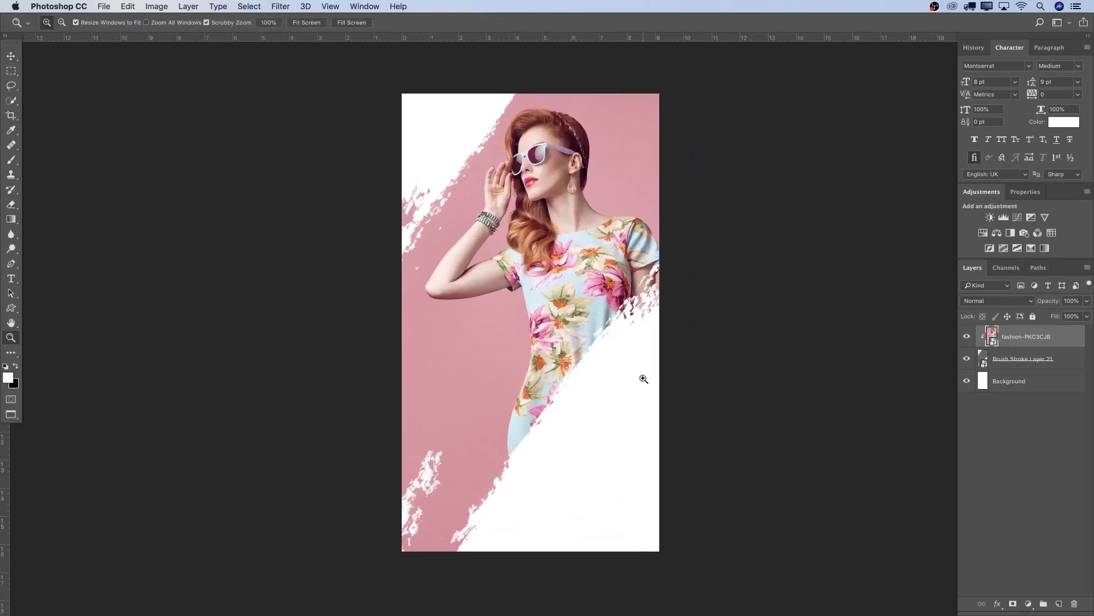
key("Tab")
key("Tab")
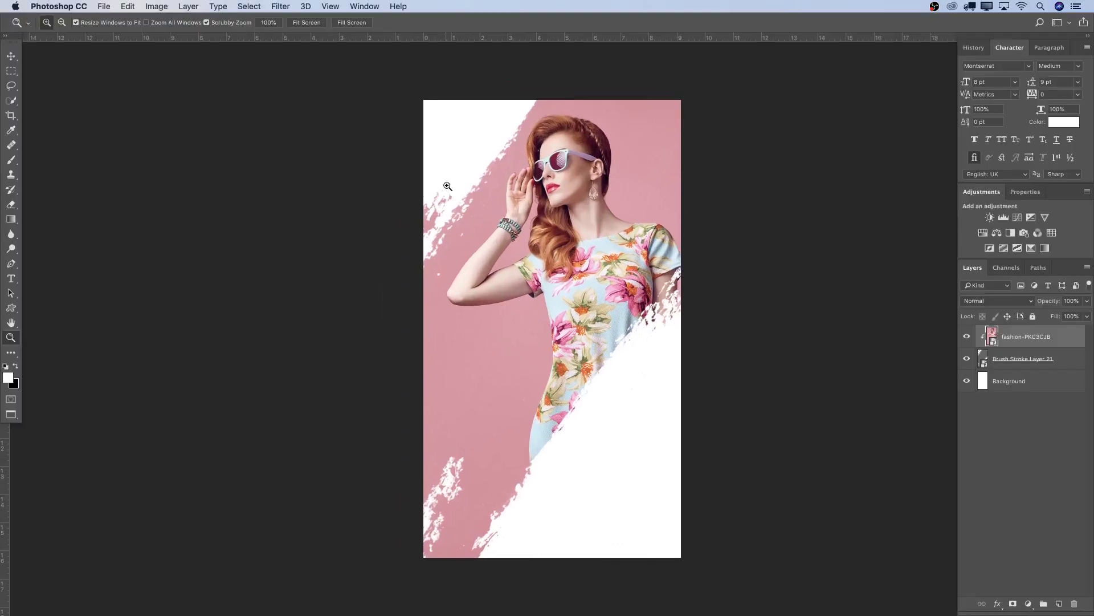
- Add a SUMMER paragraph text over the photo's middle in Montserrat Black
key("t")
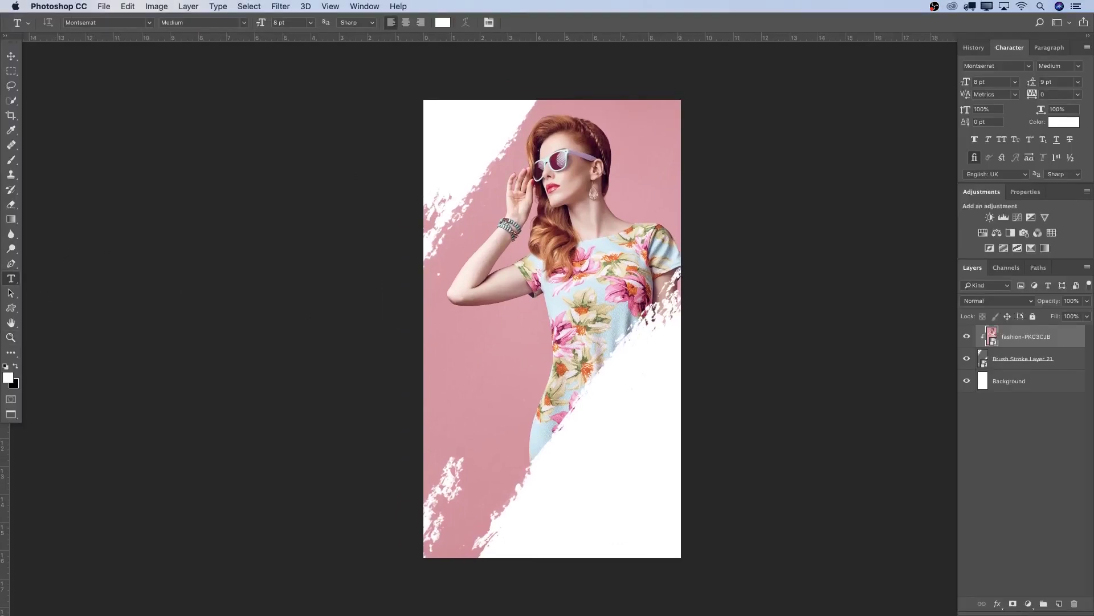
left_click_drag(480, 337, 668, 395)
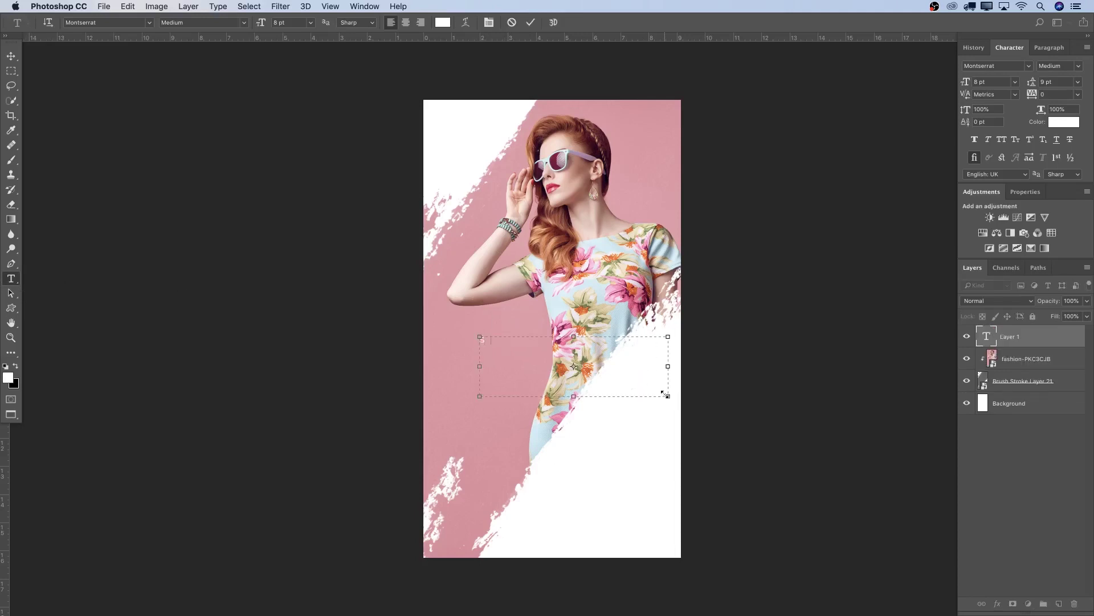
key("super+a")
left_click(241, 23)
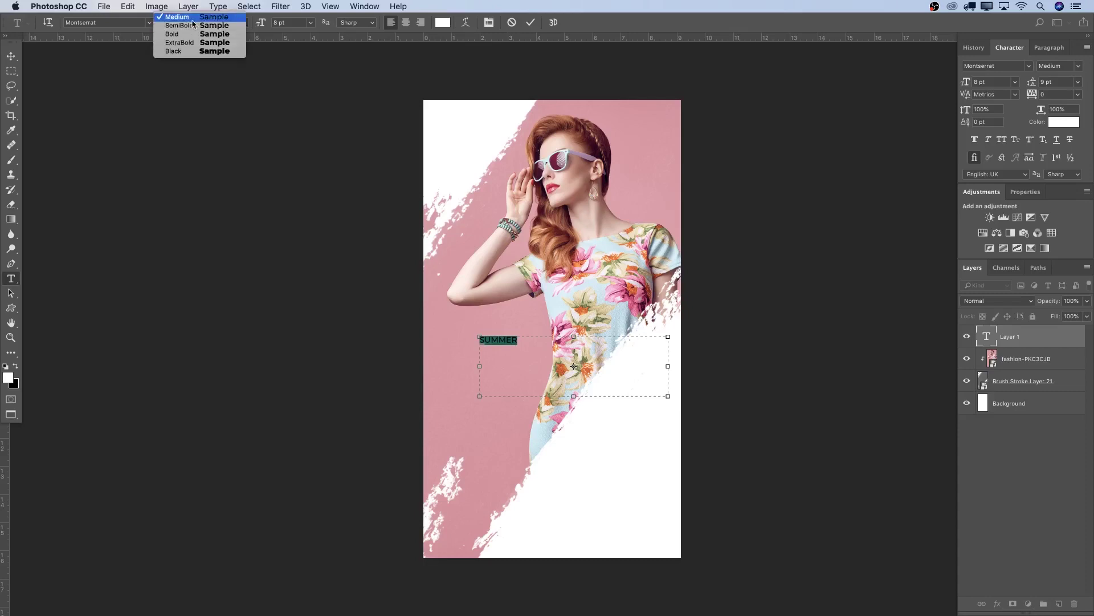
left_click(189, 52)
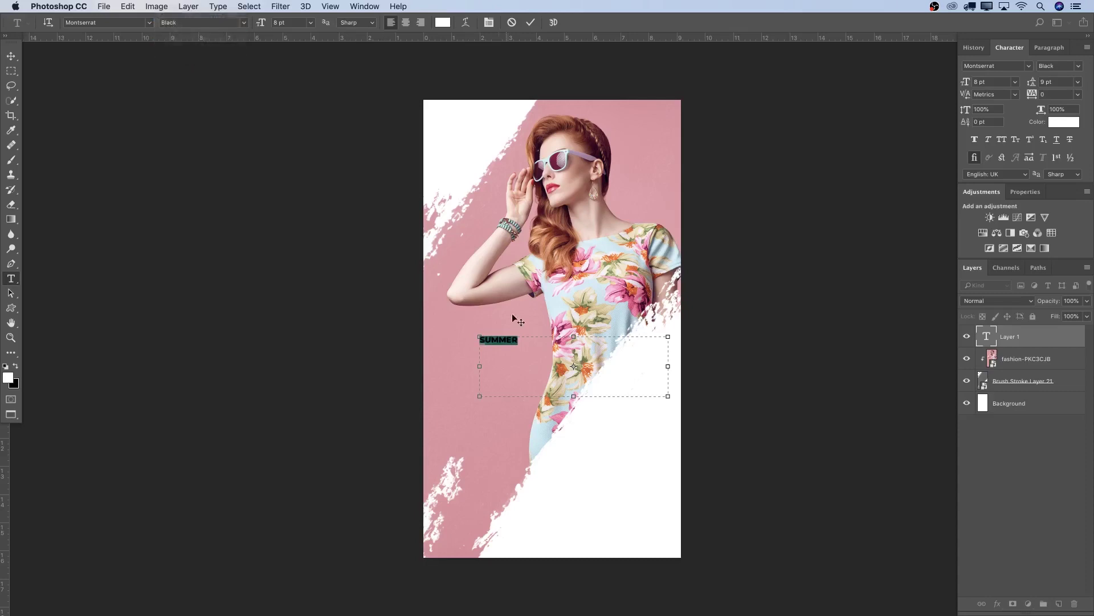
left_click(264, 21)
key("Escape")
- Enlarge the SUMMER text to 25 pt
key("Tab")
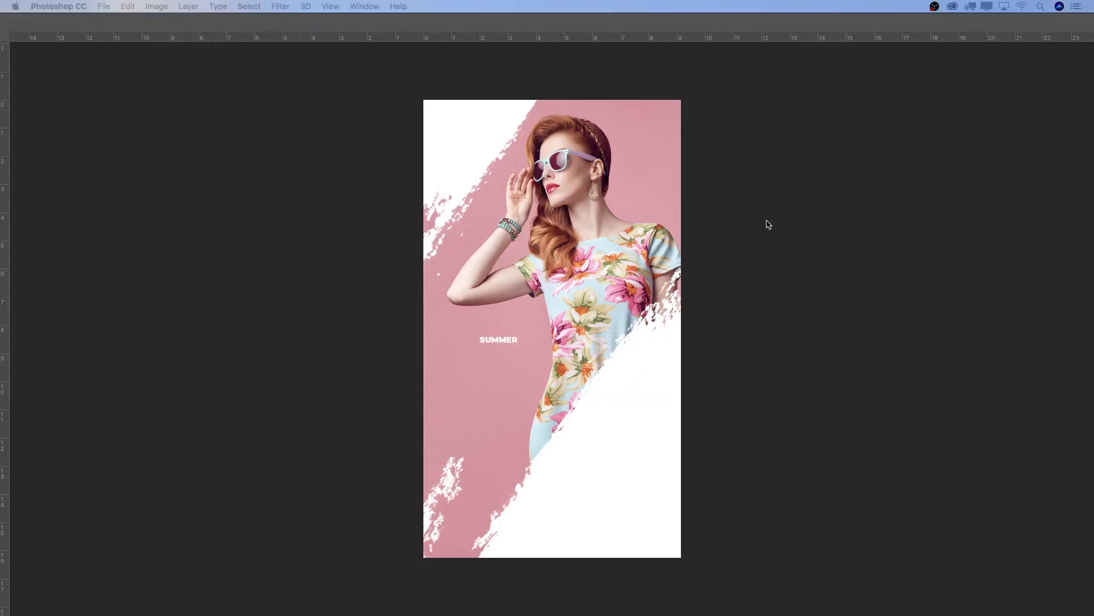
key("Tab")
left_click(285, 22)
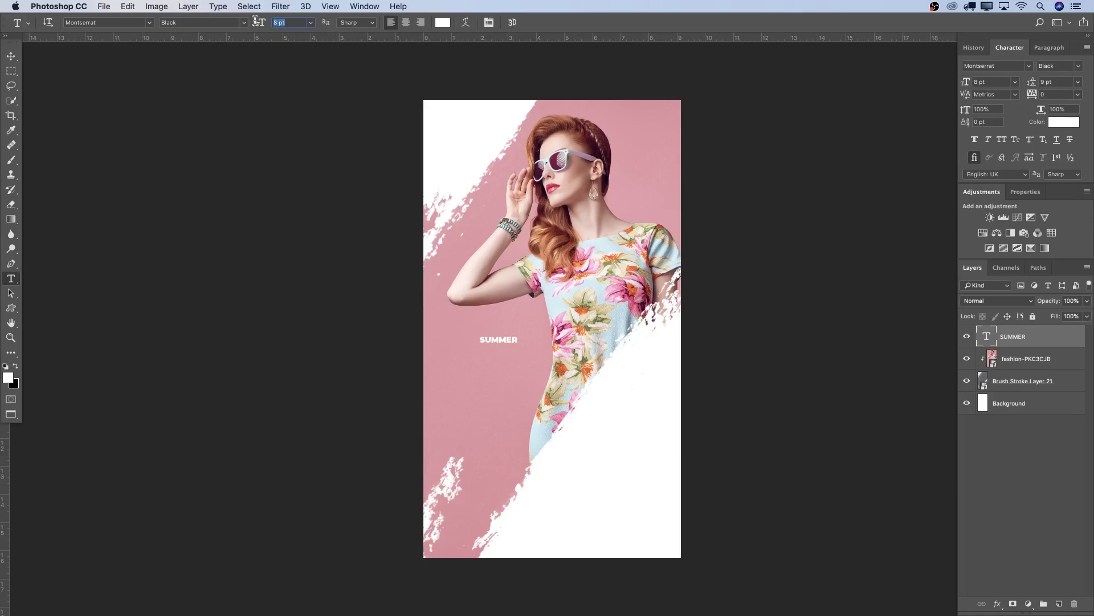
type("25")
left_click(511, 339)
key("ctrl+a")
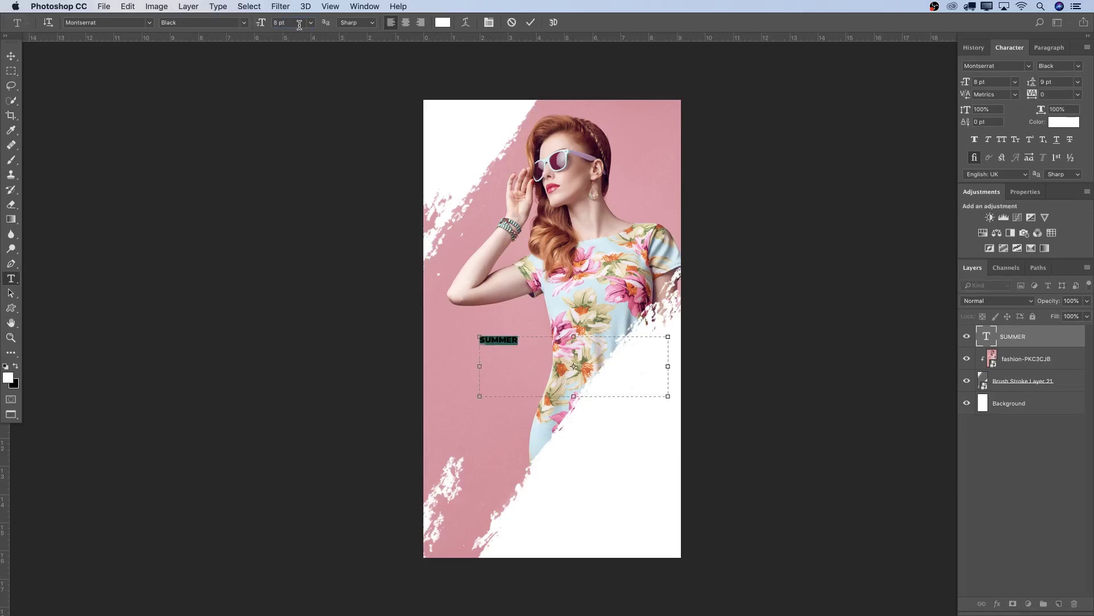
left_click(299, 25)
type("25")
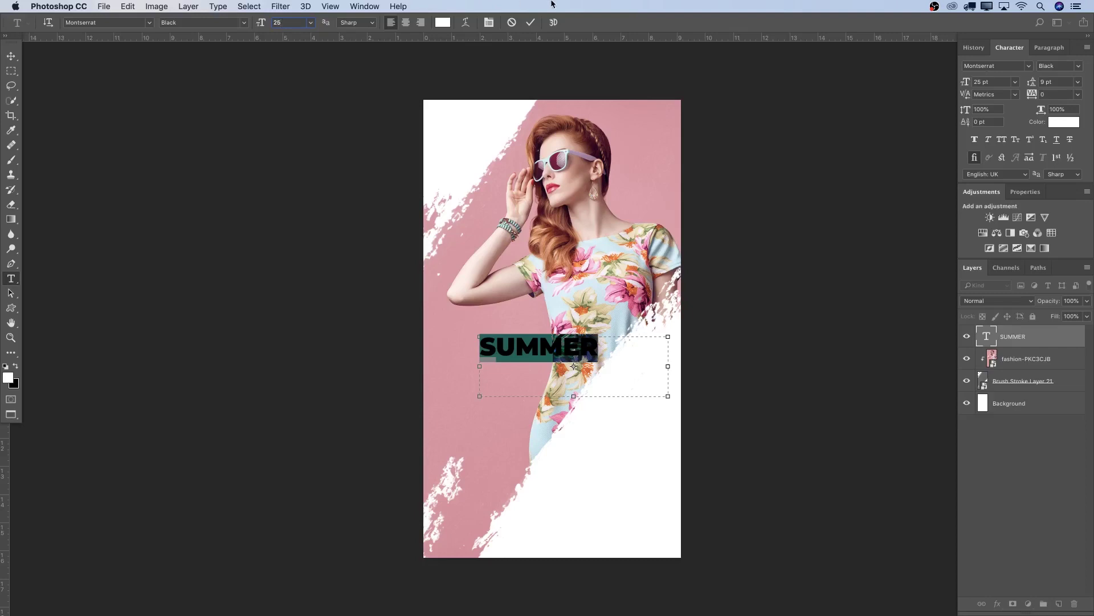
- Colour the SUMMER text dark grey #383838
left_click(442, 22)
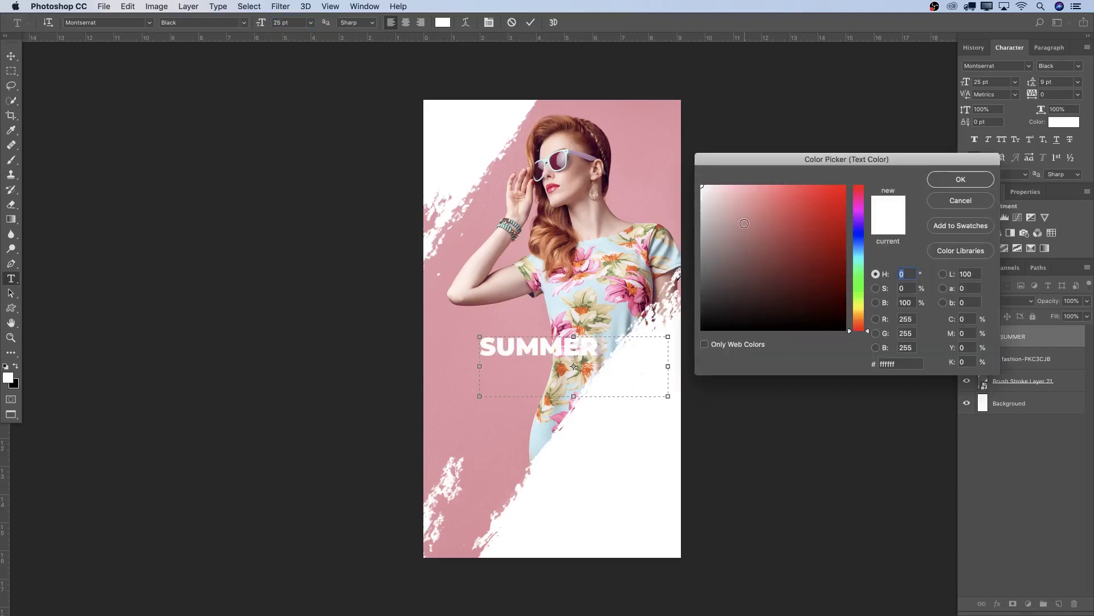
left_click_drag(744, 223, 689, 340)
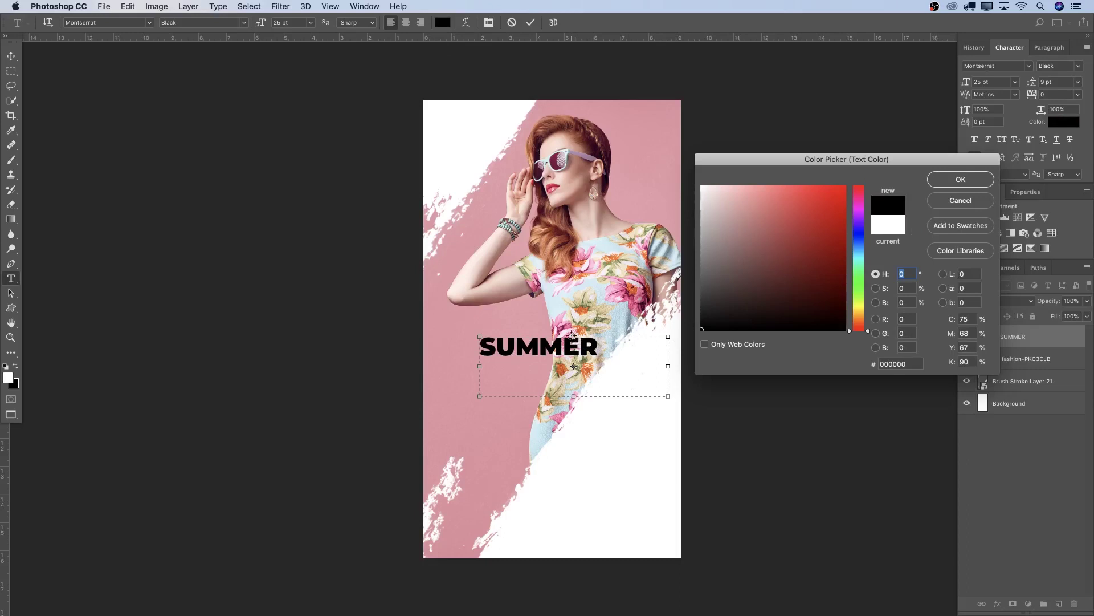
left_click_drag(704, 304, 702, 298)
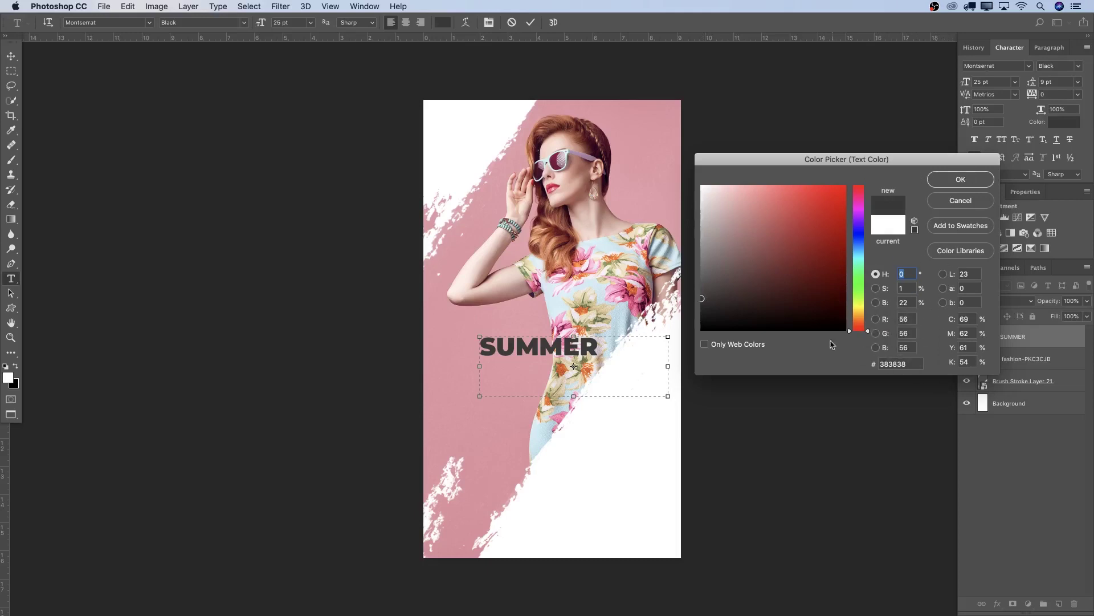
left_click(961, 180)
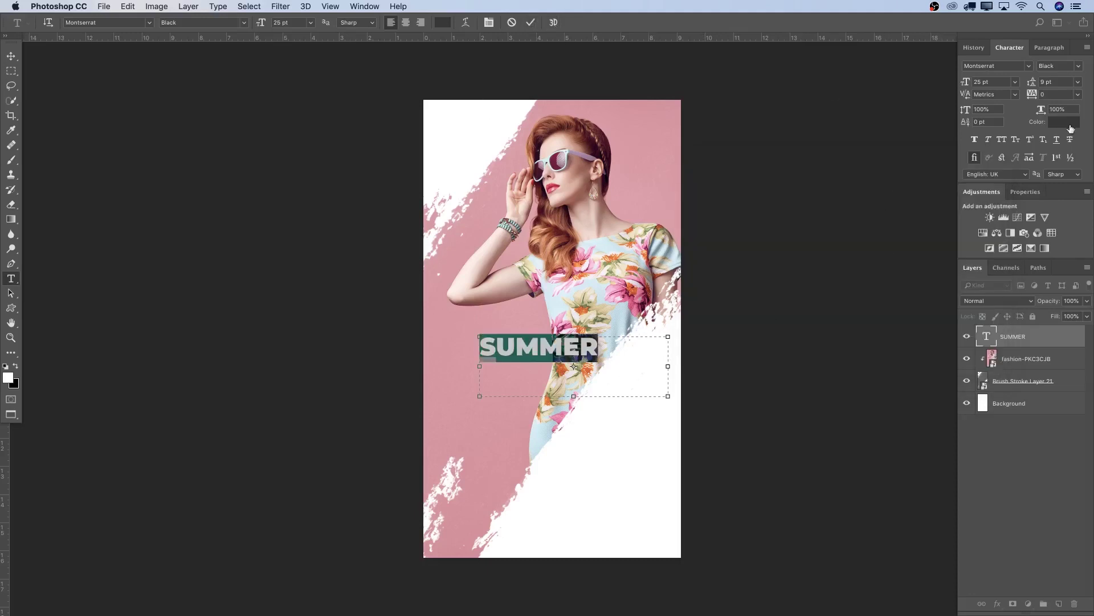
- Set SUMMER's tracking to 40 and move it lower right onto the white stroke area
left_click(1036, 96)
type("100")
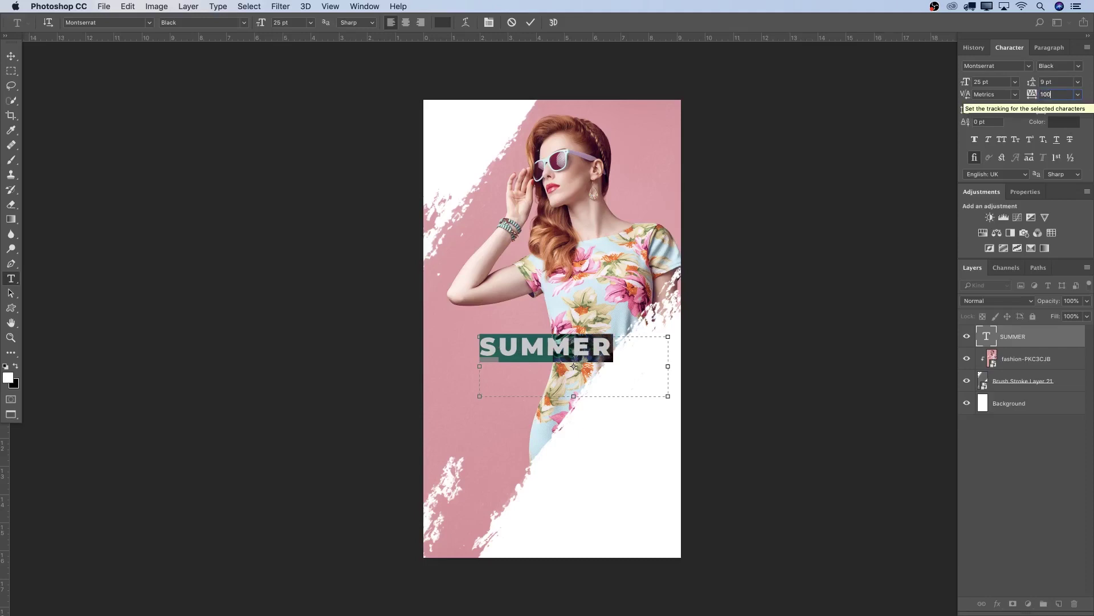
type("1")
type("40")
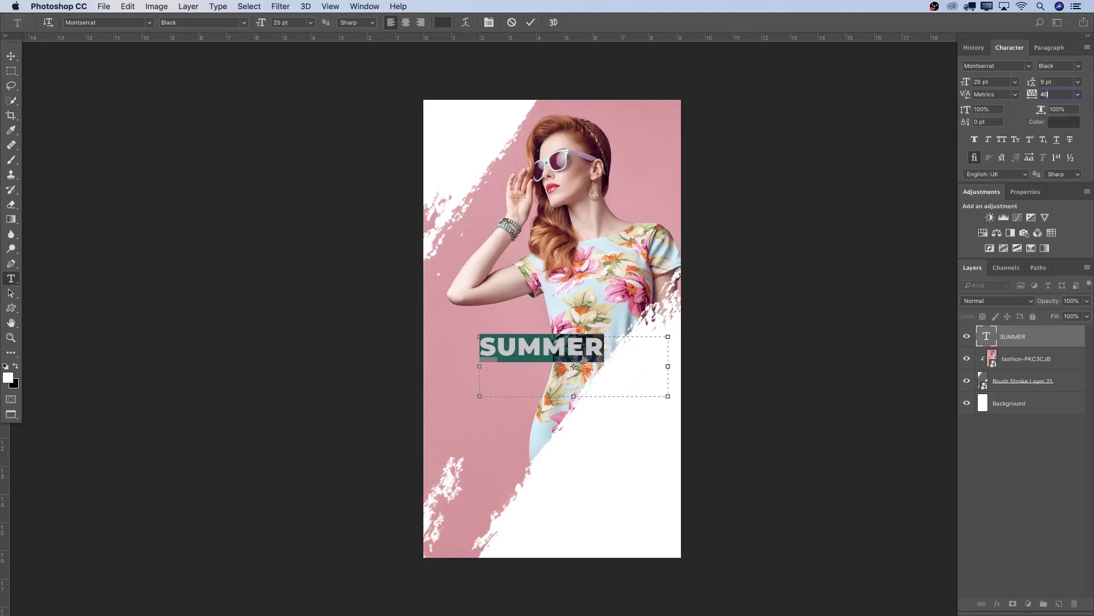
key("super+Return")
key("v")
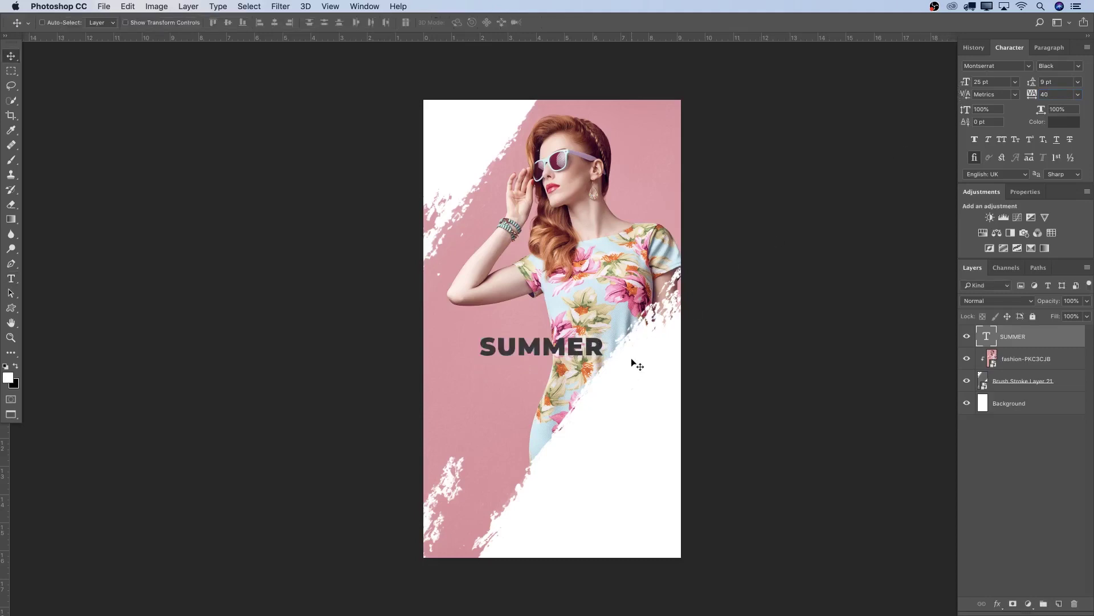
left_click_drag(587, 355, 644, 393)
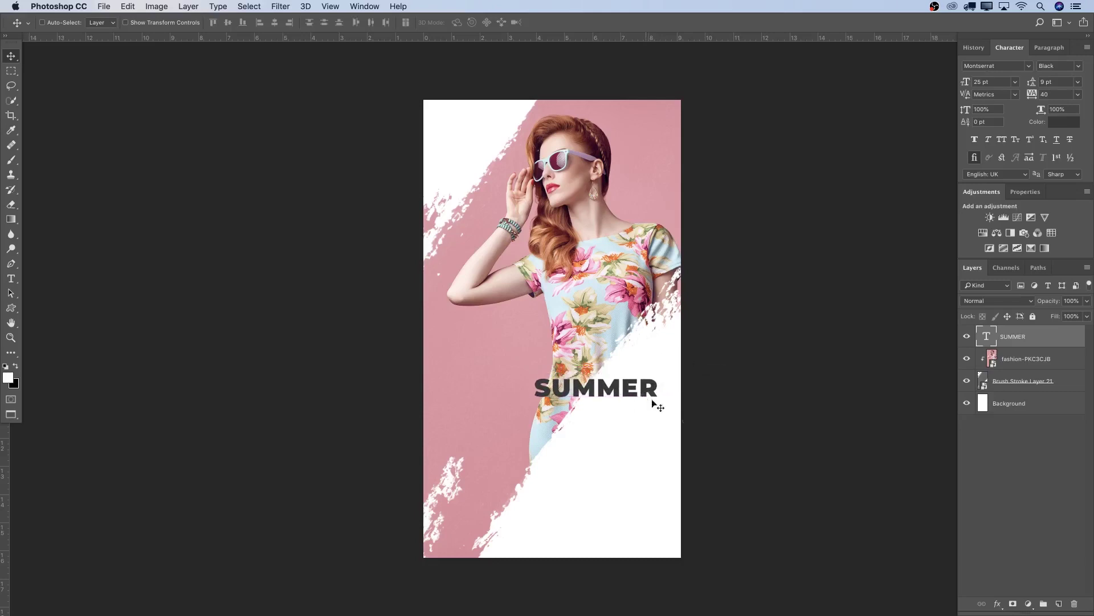
- Type 'Sale' in a new paragraph text box at the lower left
key("t")
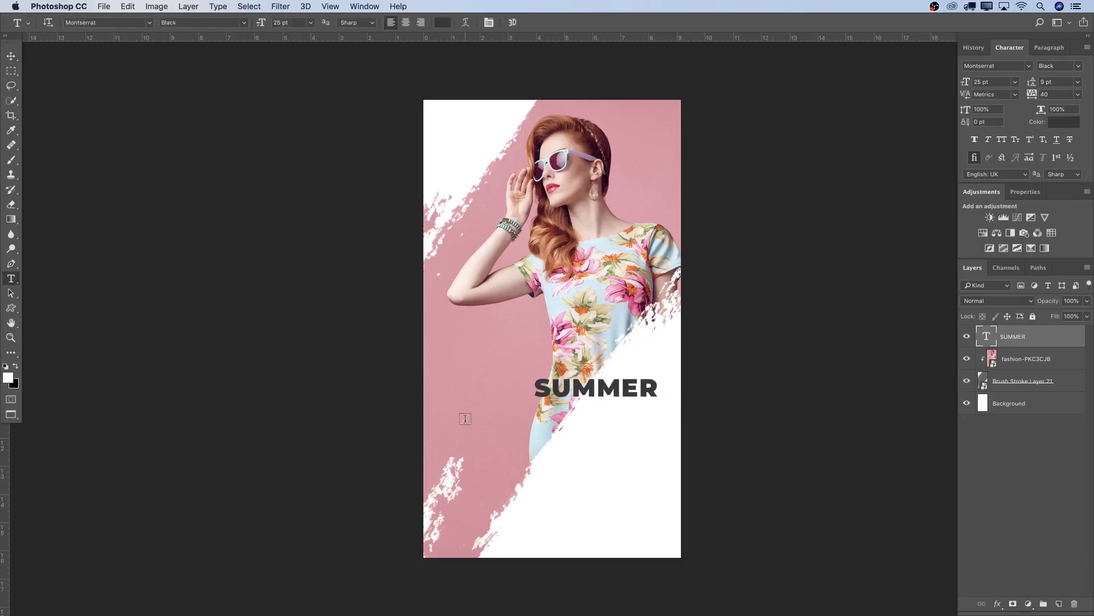
left_click_drag(466, 421, 668, 512)
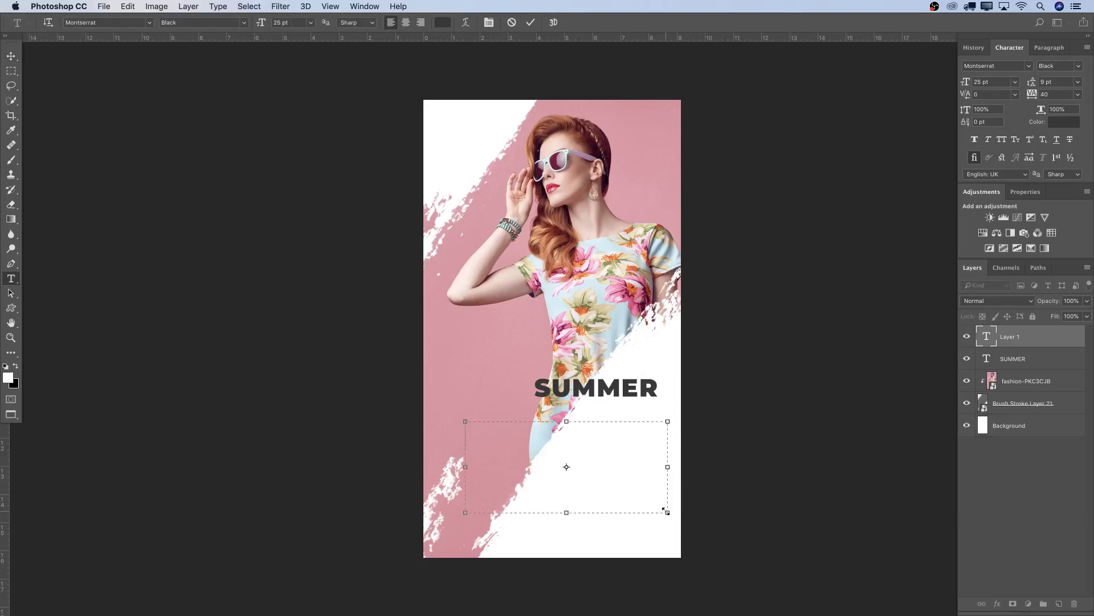
type("Slae")
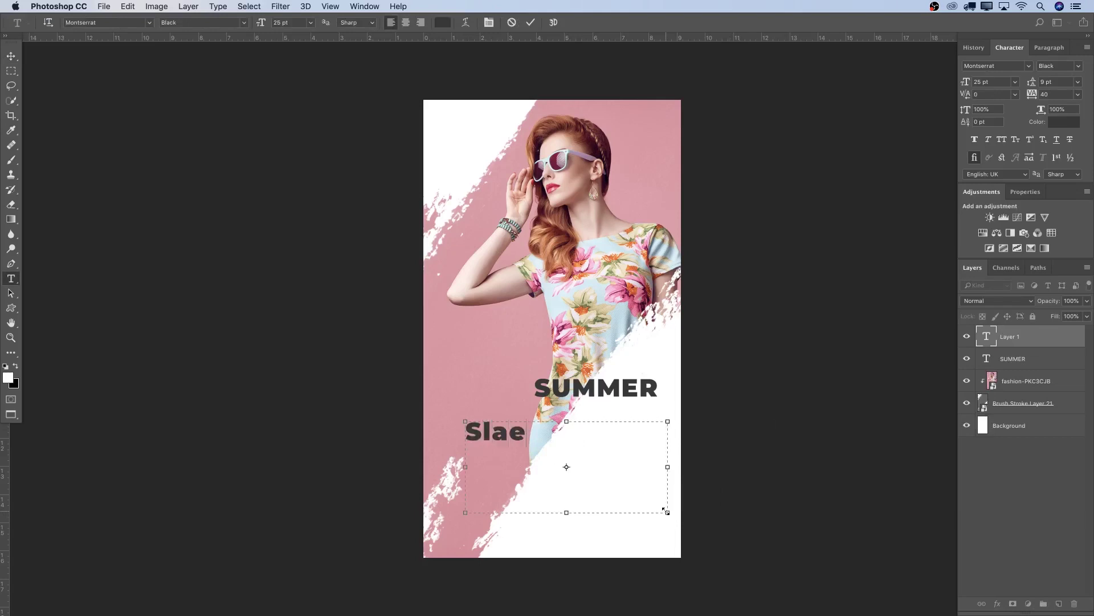
key("BackSpace")
key("BackSpace")
key("BackSpace")
type("ale")
key("super+a")
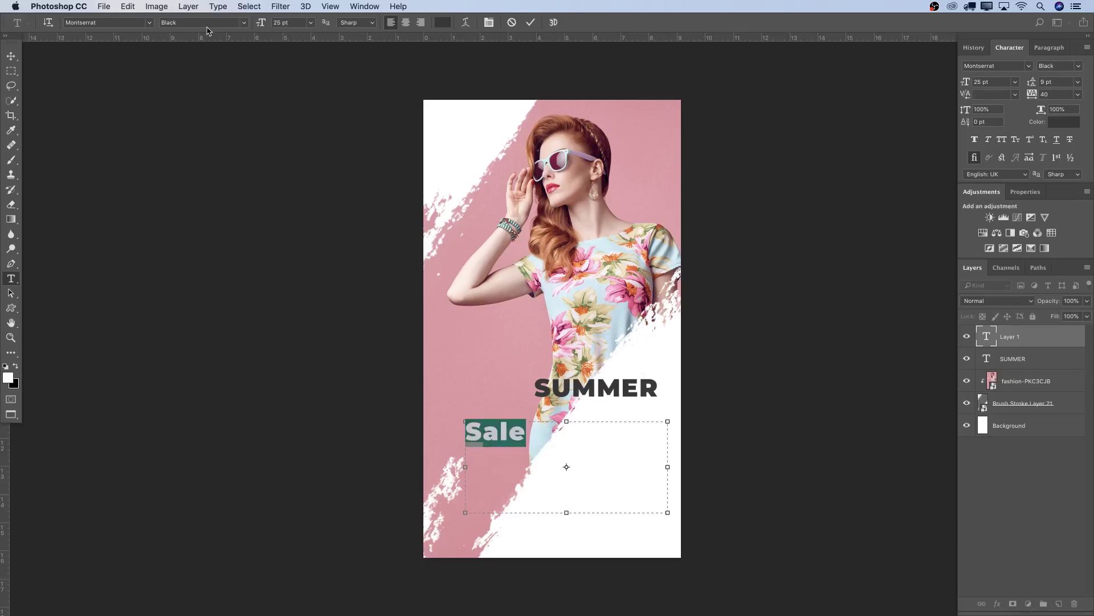
- Set Sale in Guld Script at 41 pt with 0 tracking and commit
left_click(150, 23)
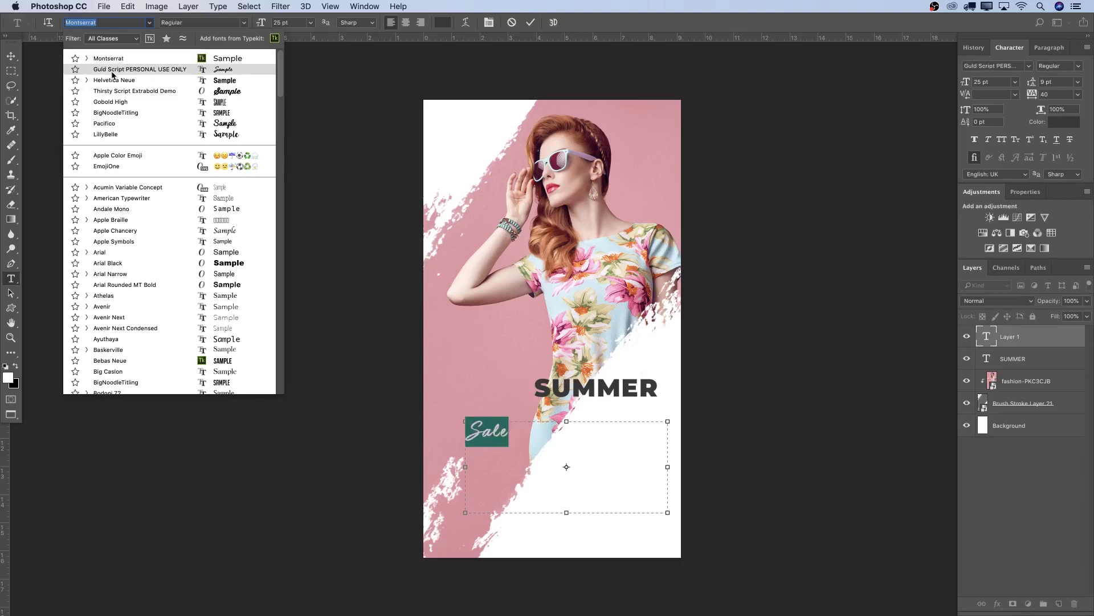
left_click(131, 71)
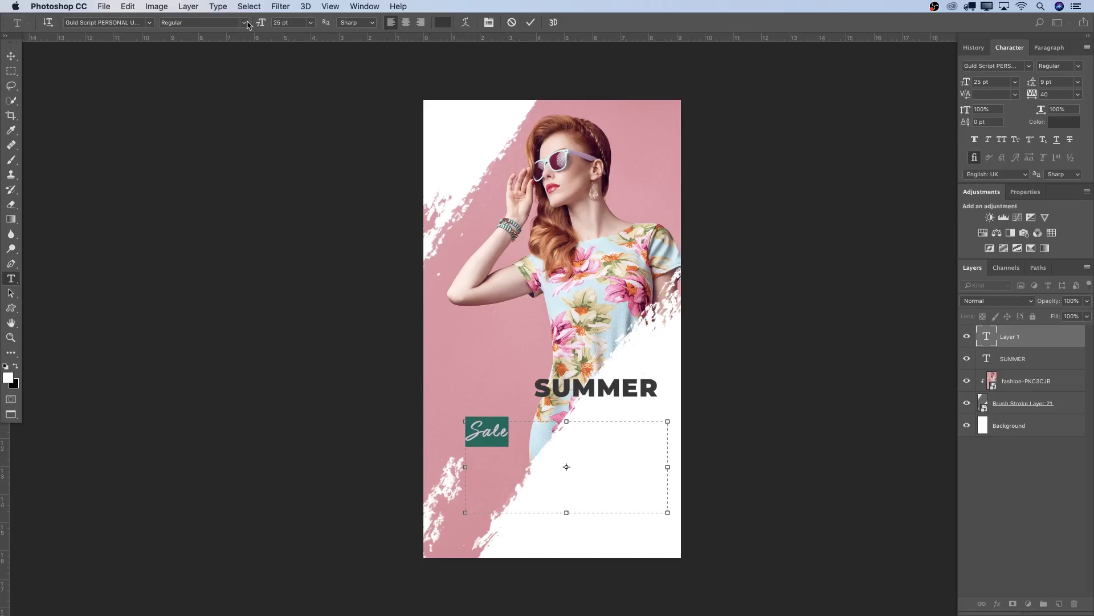
left_click_drag(251, 26, 270, 26)
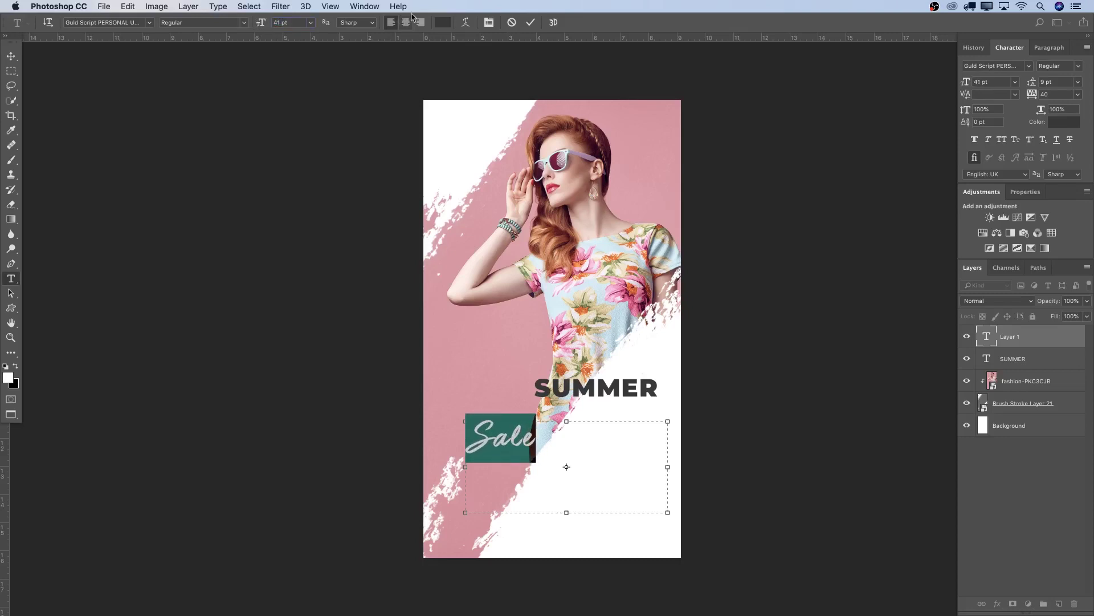
left_click(1041, 95)
type("0")
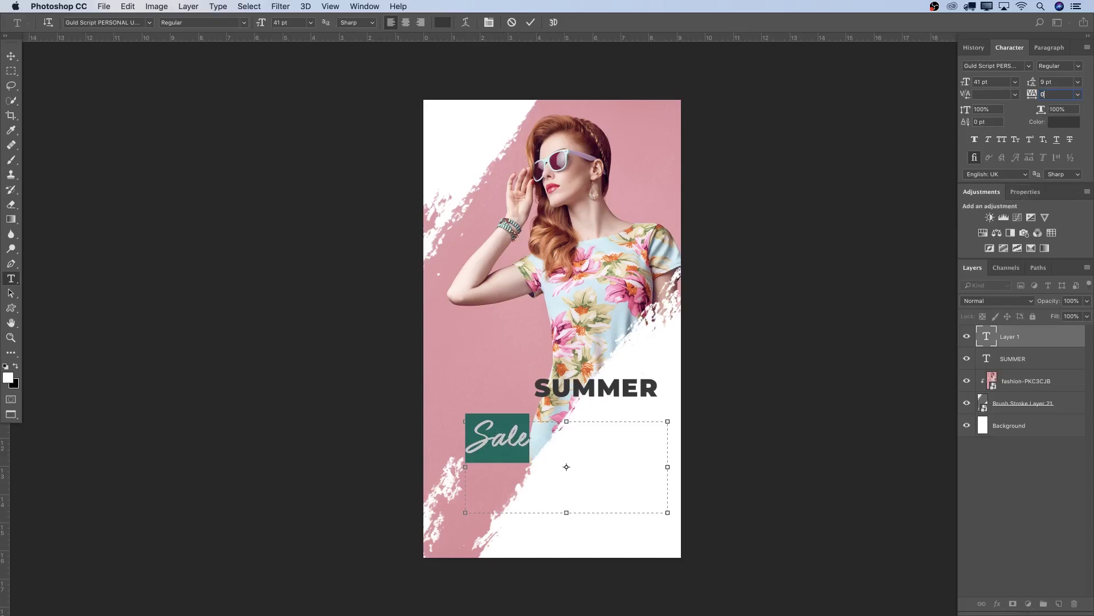
left_click(530, 22)
- Move Sale under SUMMER, colour it the background pink #e599a6, and draw a text box below
left_click(13, 58)
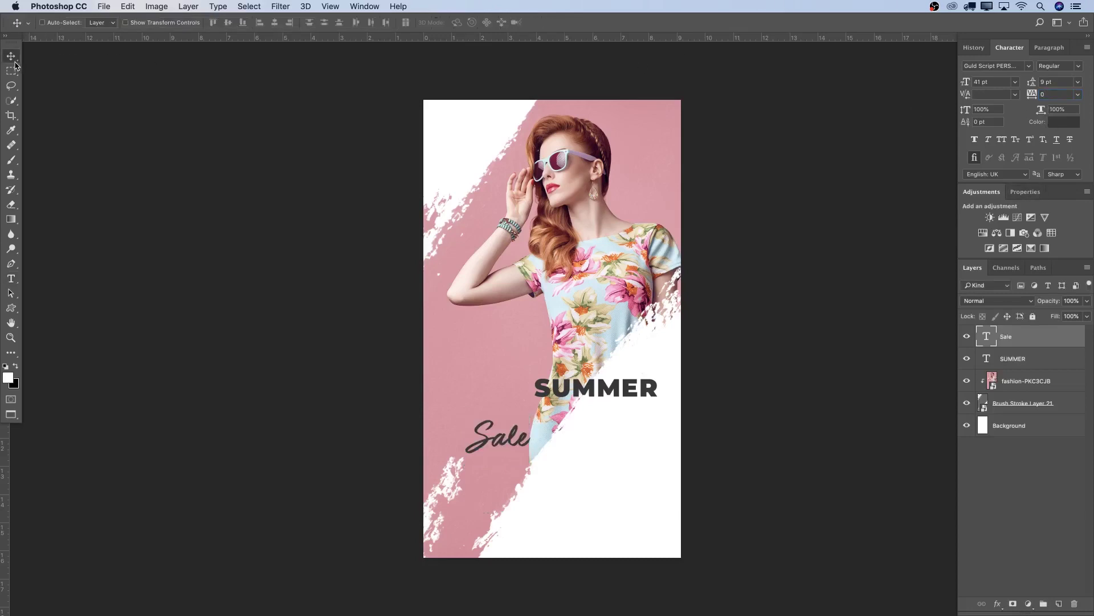
left_click_drag(529, 441, 641, 420)
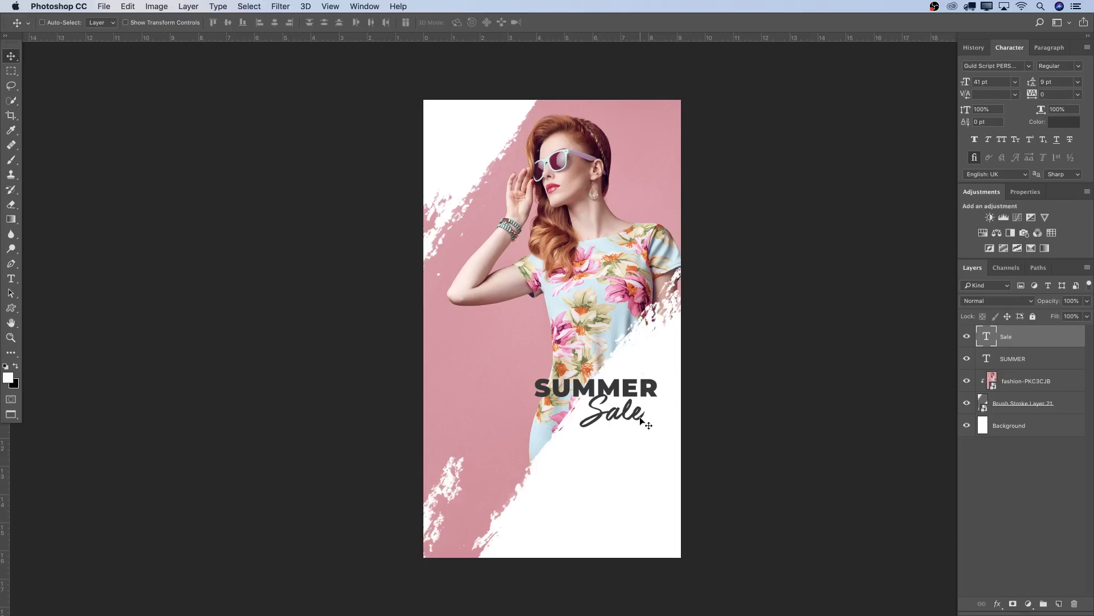
key("t")
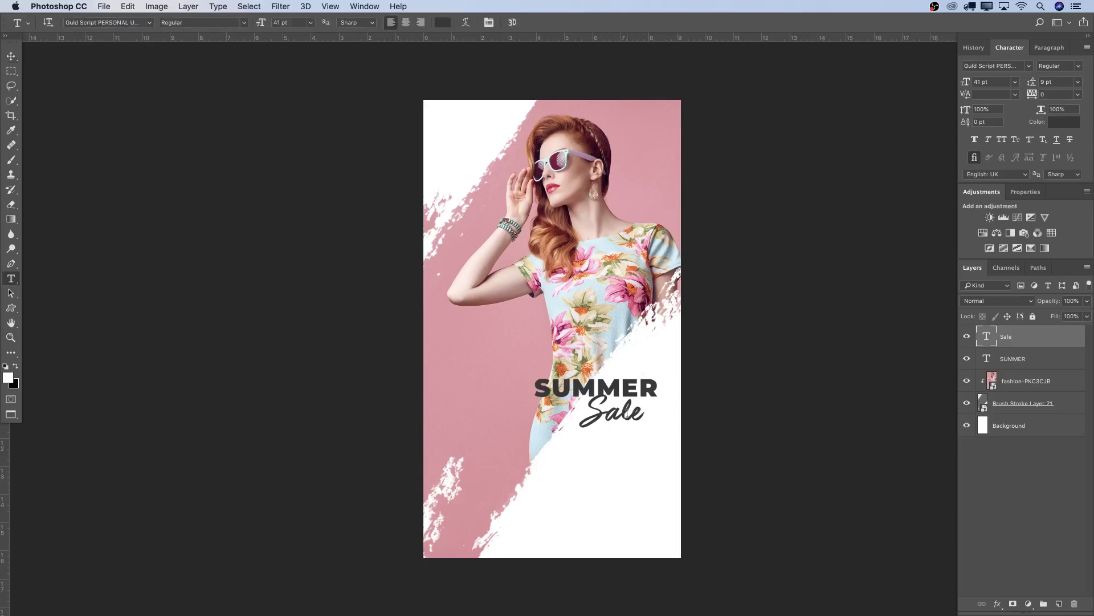
left_click(627, 414)
double_click(622, 412)
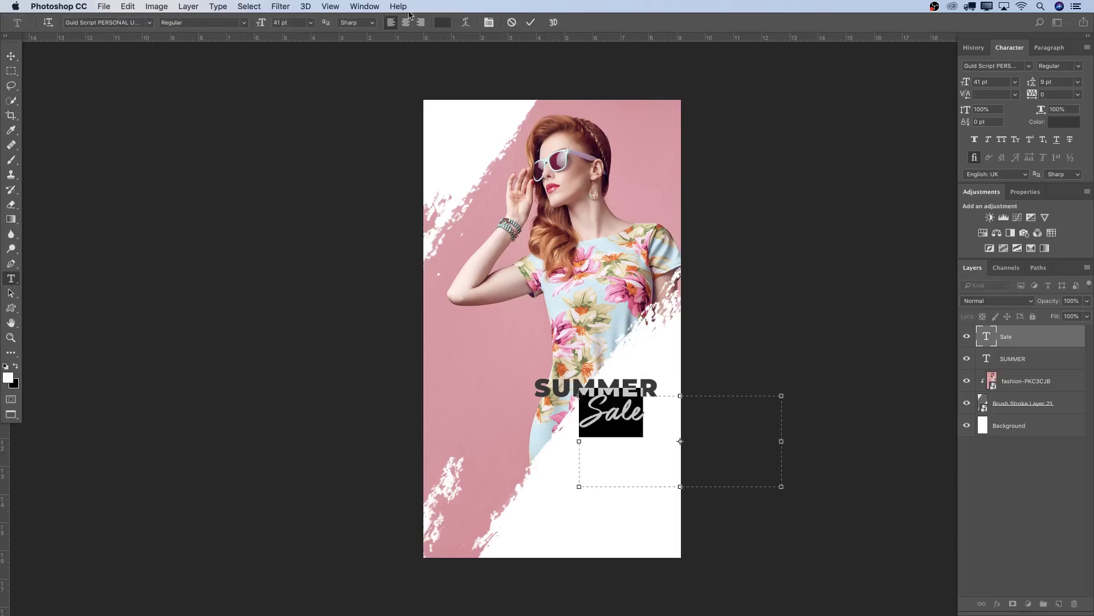
left_click(443, 22)
left_click(629, 142)
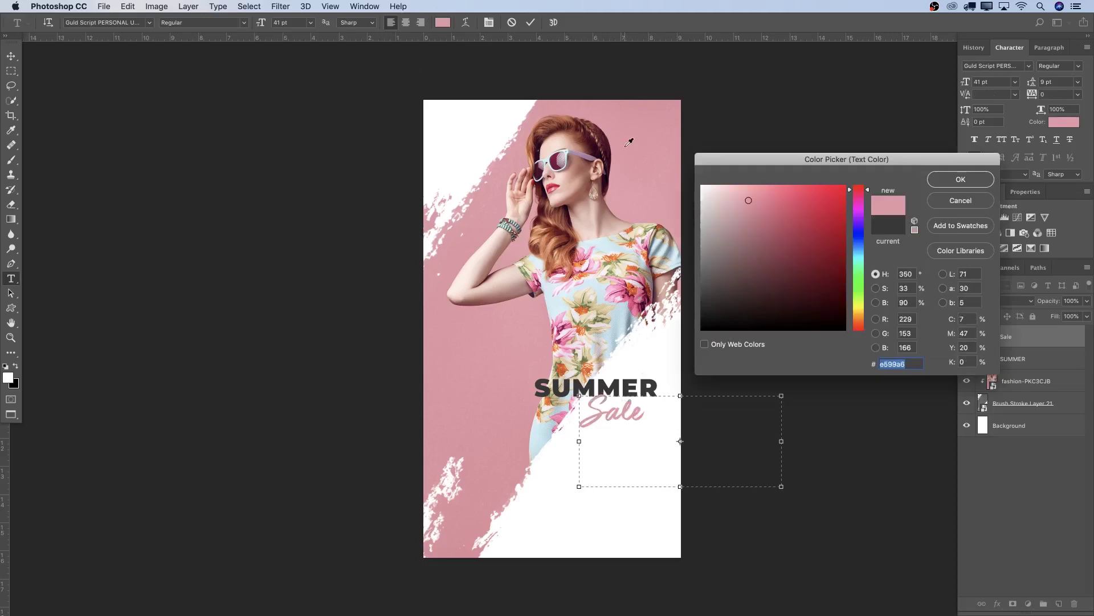
key("Return")
key("ctrl+Return")
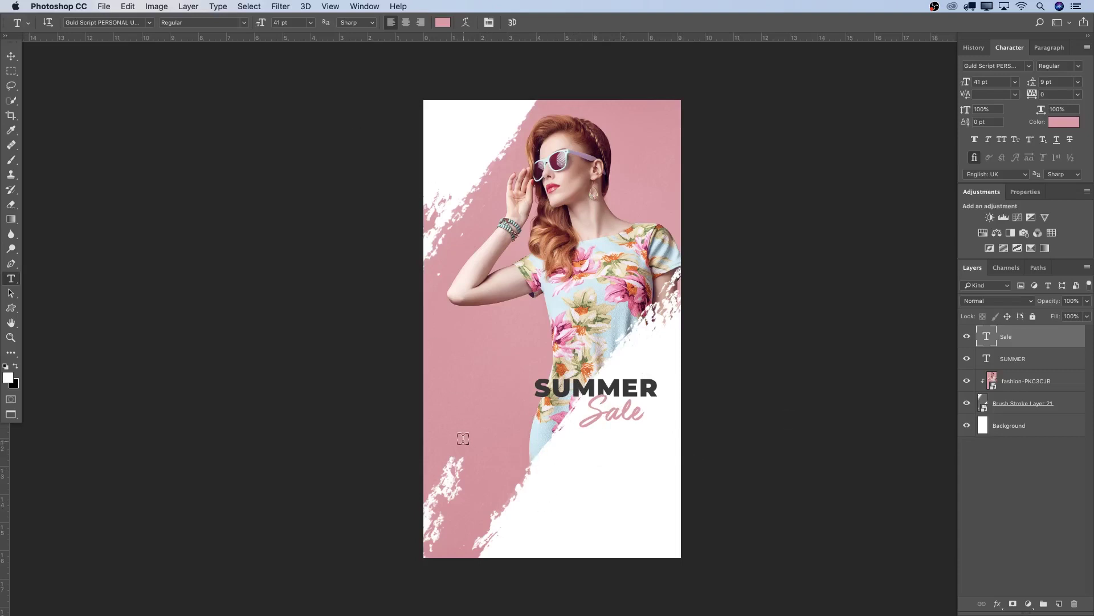
left_click_drag(453, 437, 658, 539)
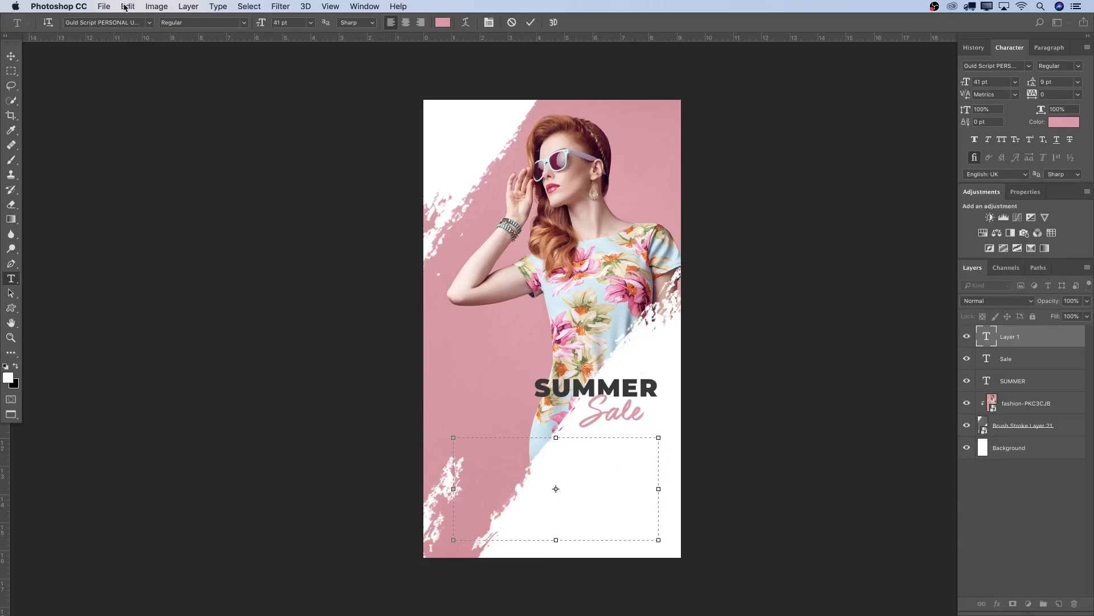
- Draw a new text box below the title set to Montserrat Medium 7 pt
key("Escape")
key("Tab")
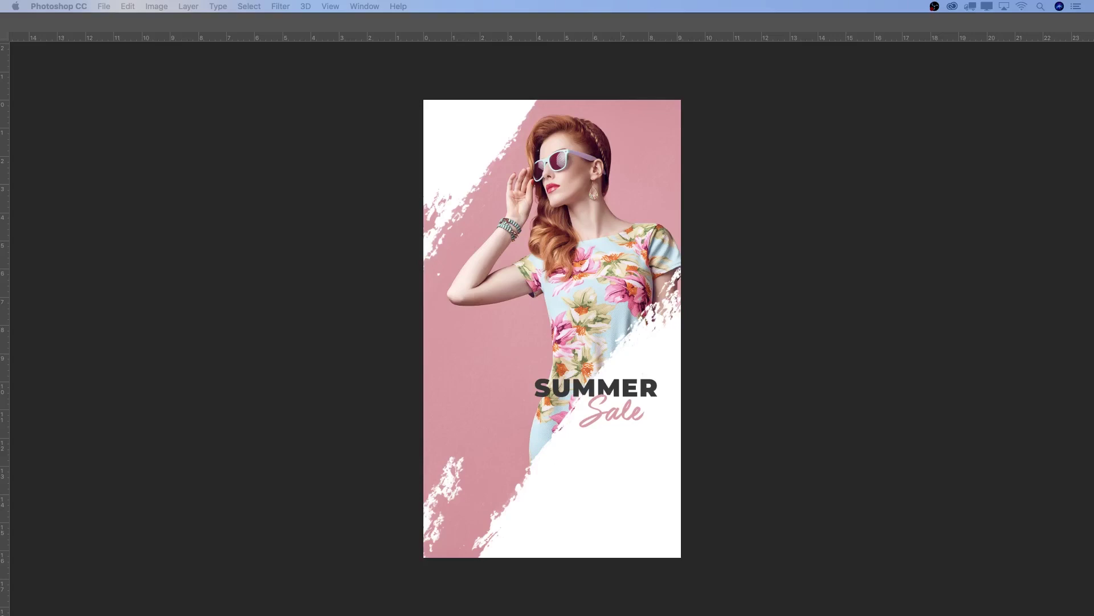
key("Tab")
left_click_drag(460, 437, 671, 539)
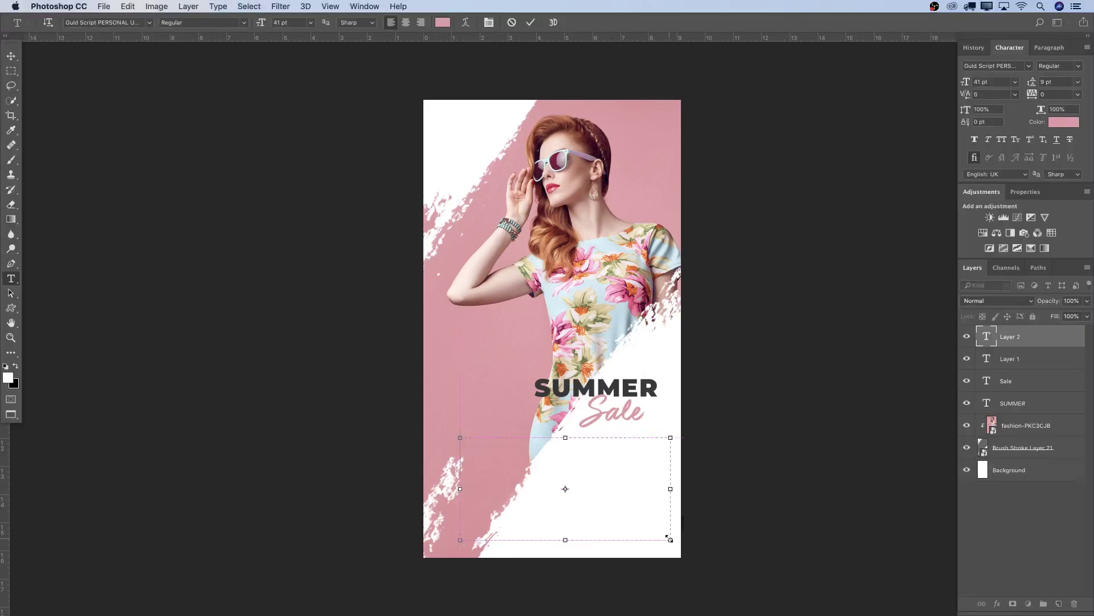
left_click(152, 24)
left_click(118, 73)
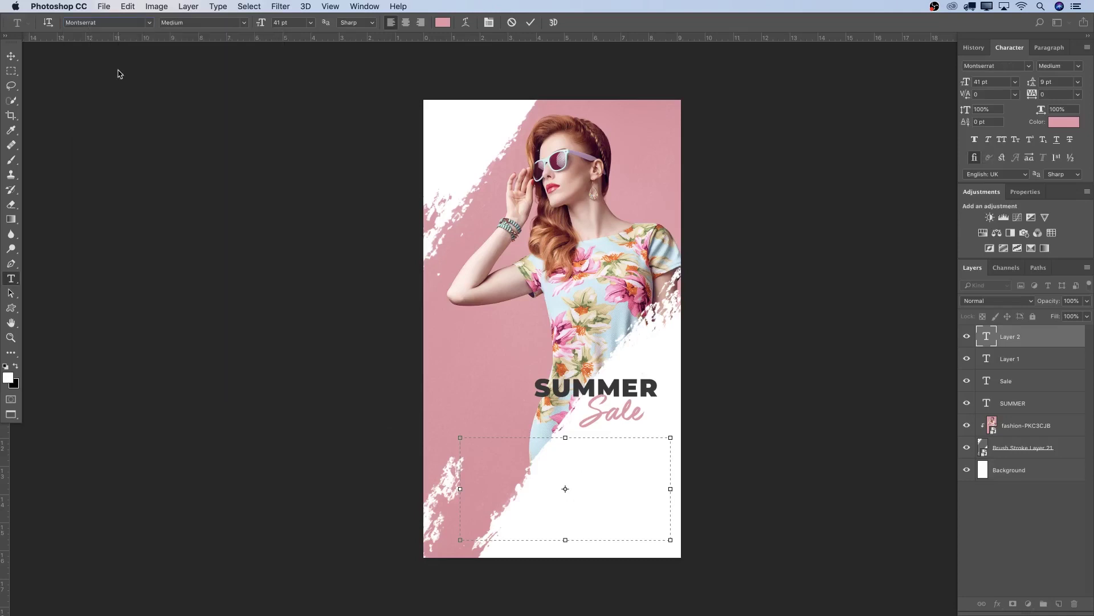
left_click(245, 22)
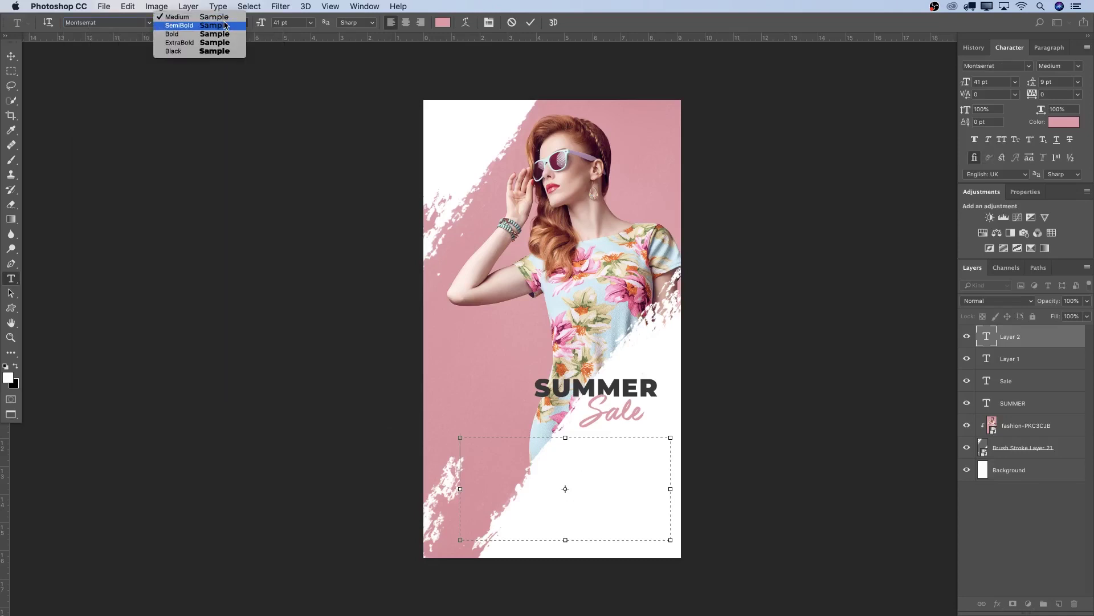
left_click(222, 16)
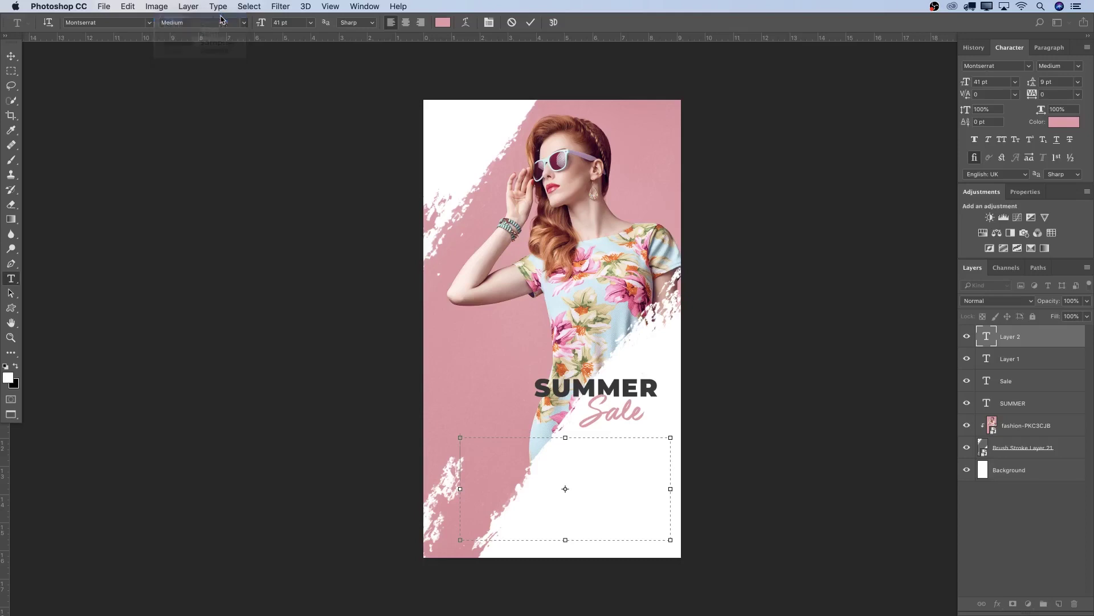
left_click(280, 22)
left_click(281, 21)
type("87")
key("super+a")
type("7")
- Colour the body text SUMMER's dark grey and fill it with Lorem ipsum placeholder
left_click(443, 23)
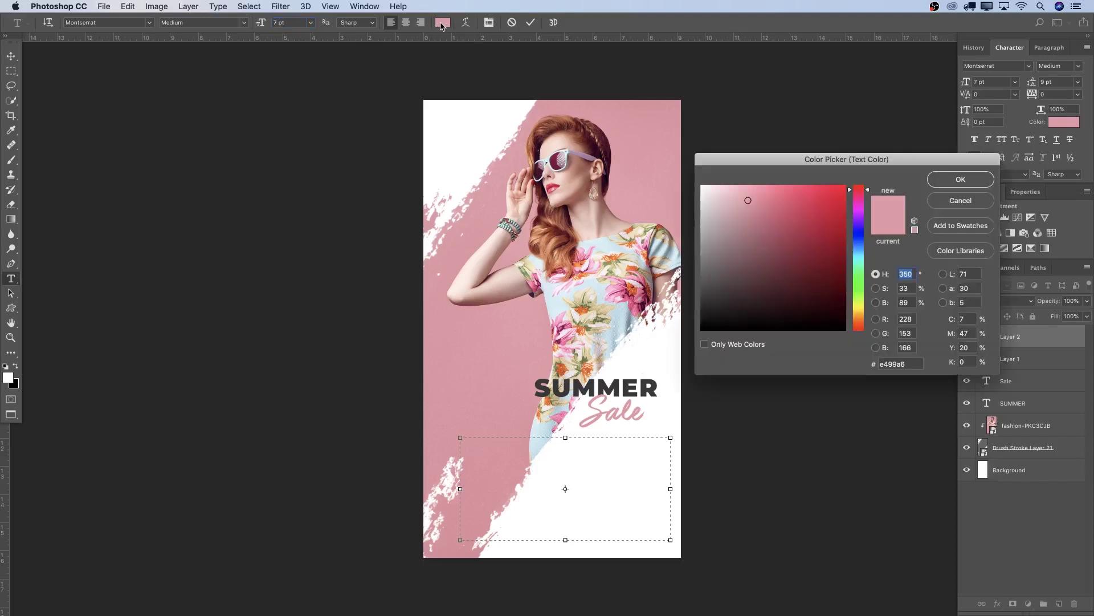
left_click(618, 385)
left_click(961, 178)
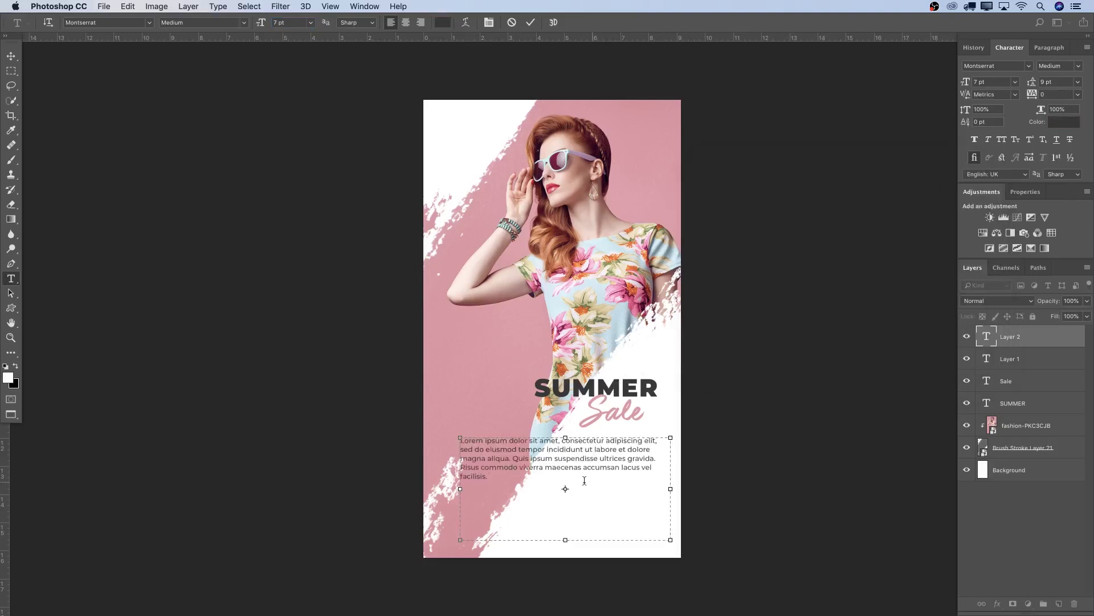
key("super+a")
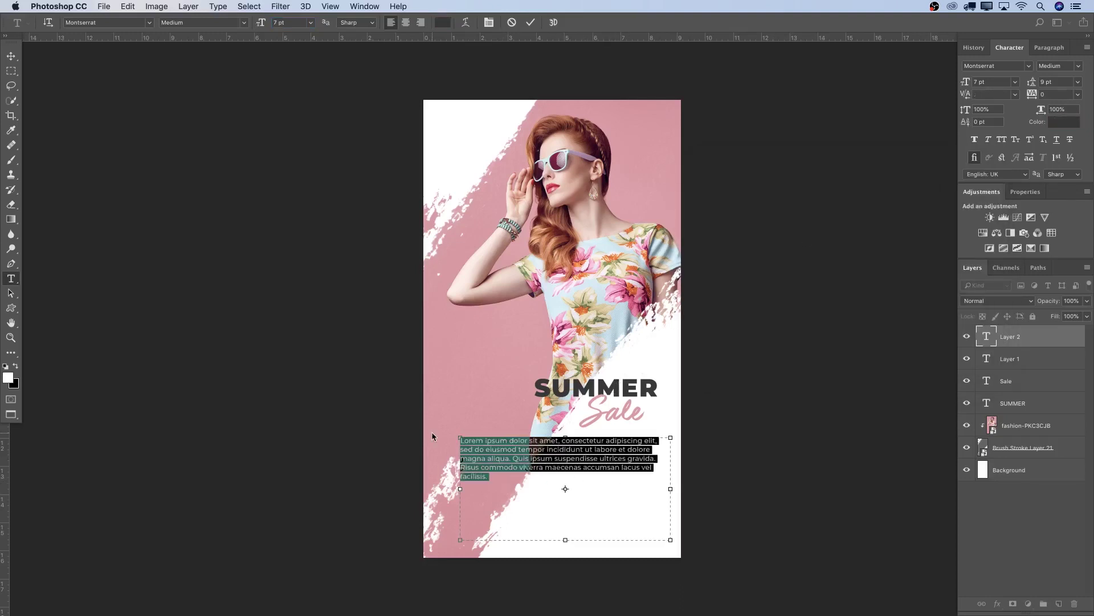
- Right-align the Lorem ipsum paragraph, narrow its box from the left, commit, and nudge it into place
left_click(421, 23)
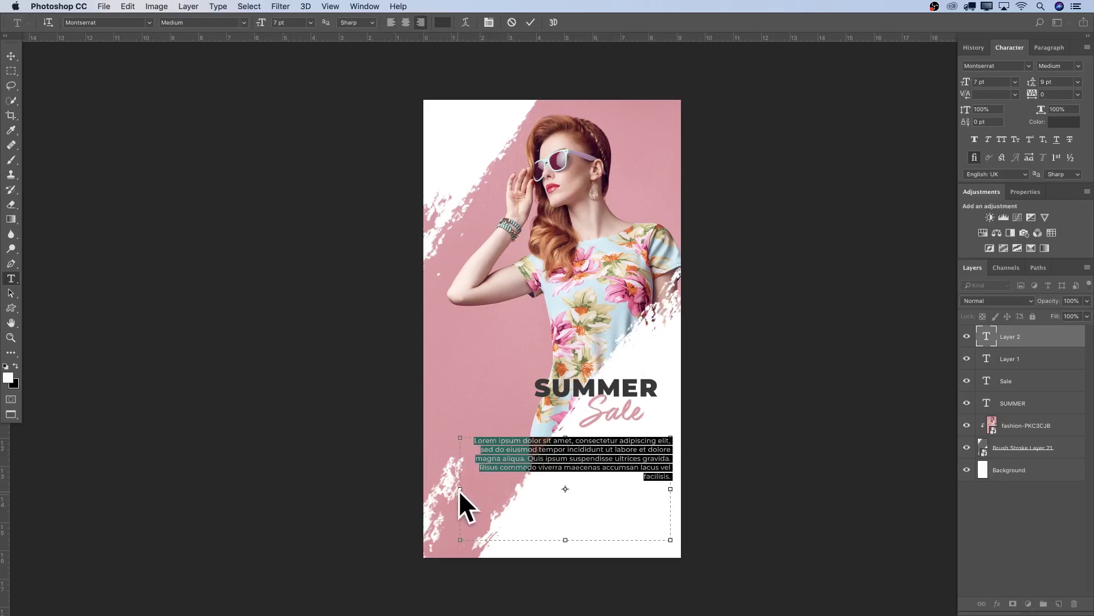
left_click_drag(463, 489, 552, 489)
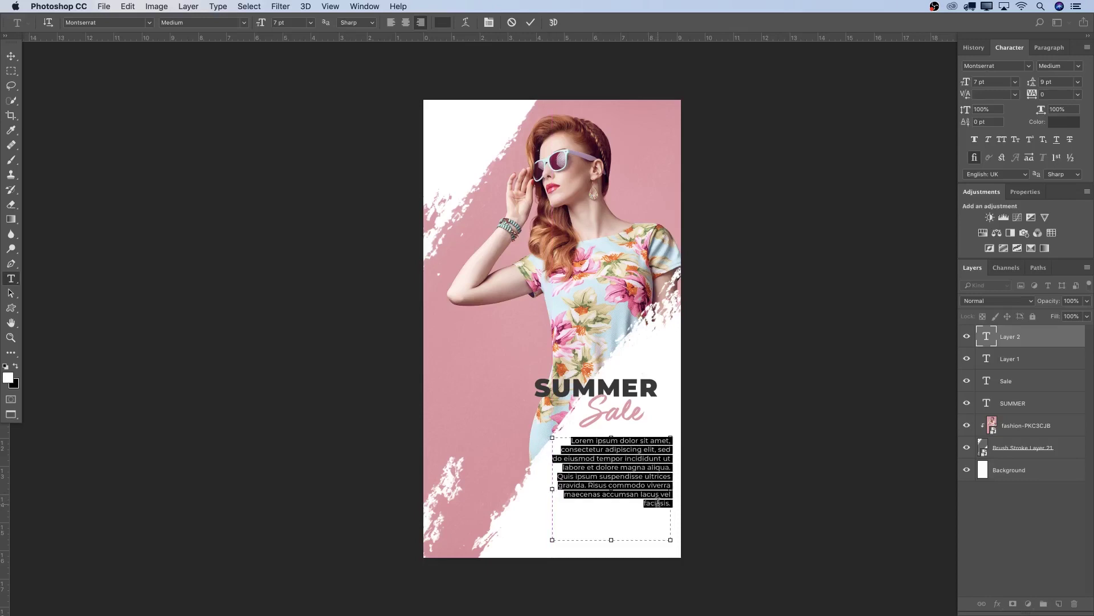
left_click_drag(551, 490, 541, 489)
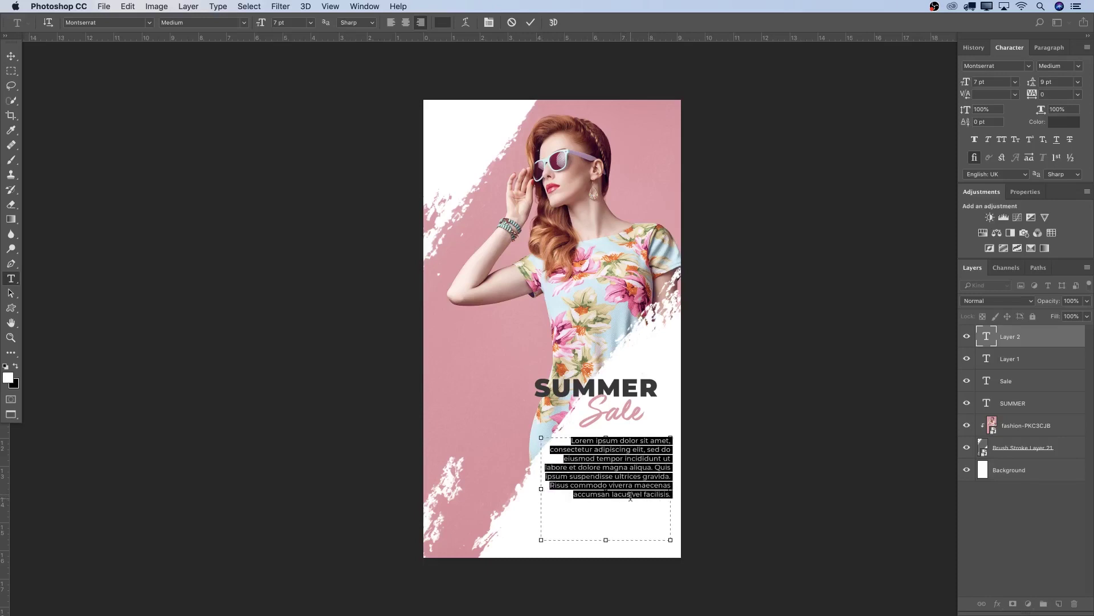
key("super+Return")
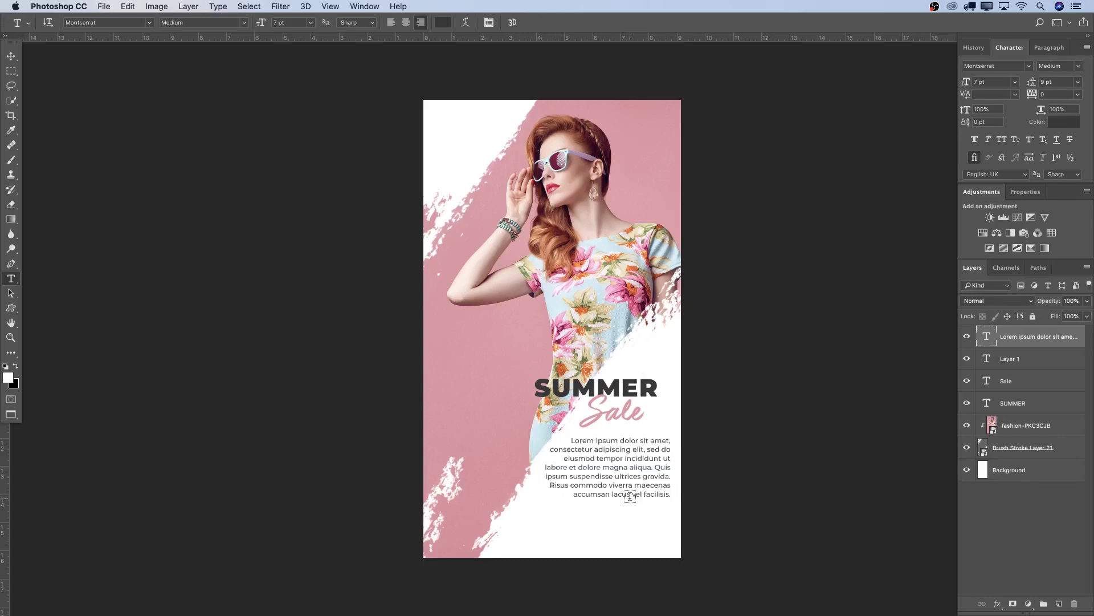
key("v")
key("Down")
key("Down")
key("Down")
key("Down")
key("Down")
key("Down")
key("Down")
key("Down")
key("Down")
key("Down")
key("Down")
key("Down")
key("Down")
key("Down")
key("Down")
key("Down")
key("Down")
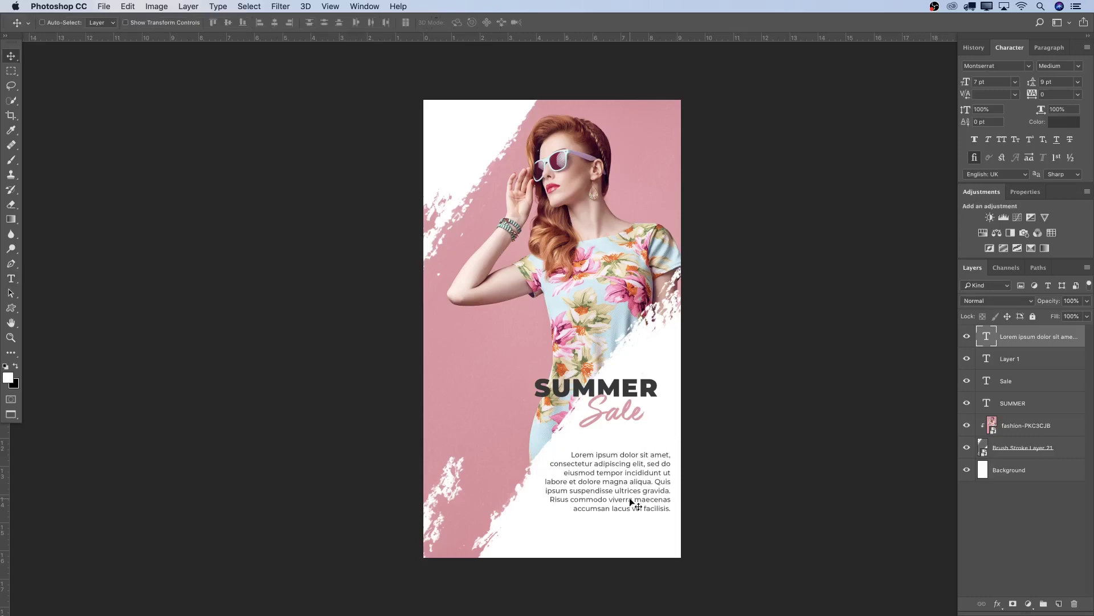
key("Up")
key("Up")
key("Up")
key("Up")
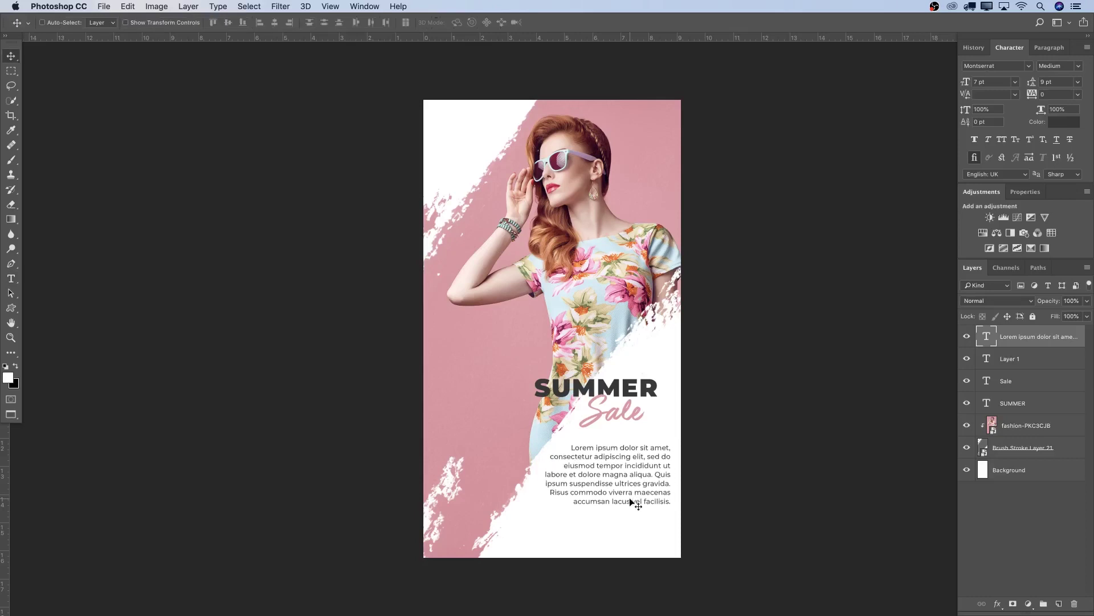
- Draw a paragraph text box below the body text, type placeholder 'Wi' and select it all
key("t")
left_click(634, 393, "super")
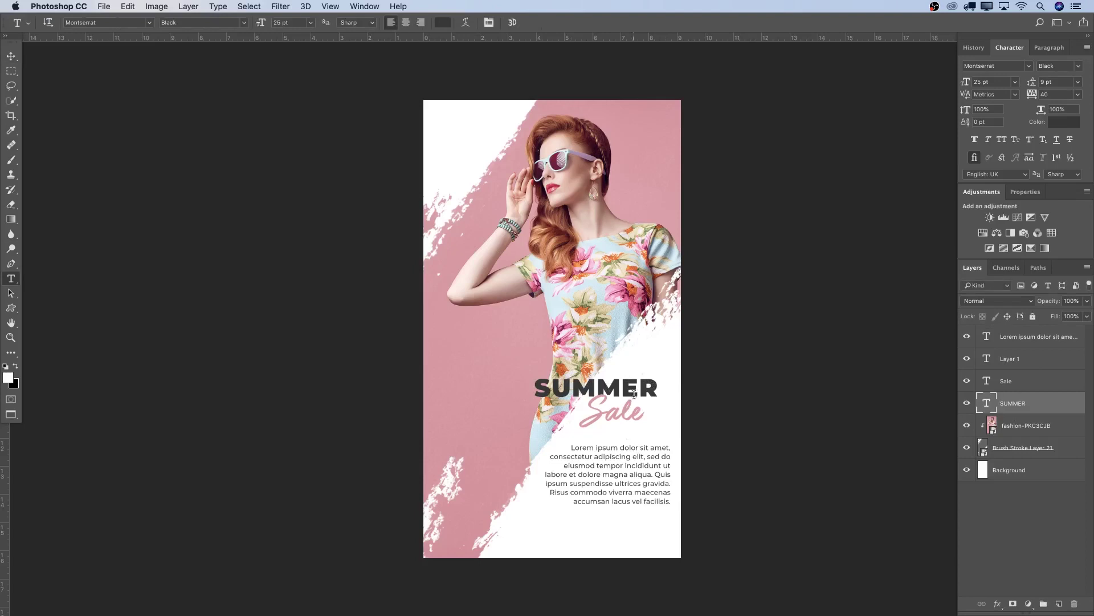
left_click(635, 406, "super")
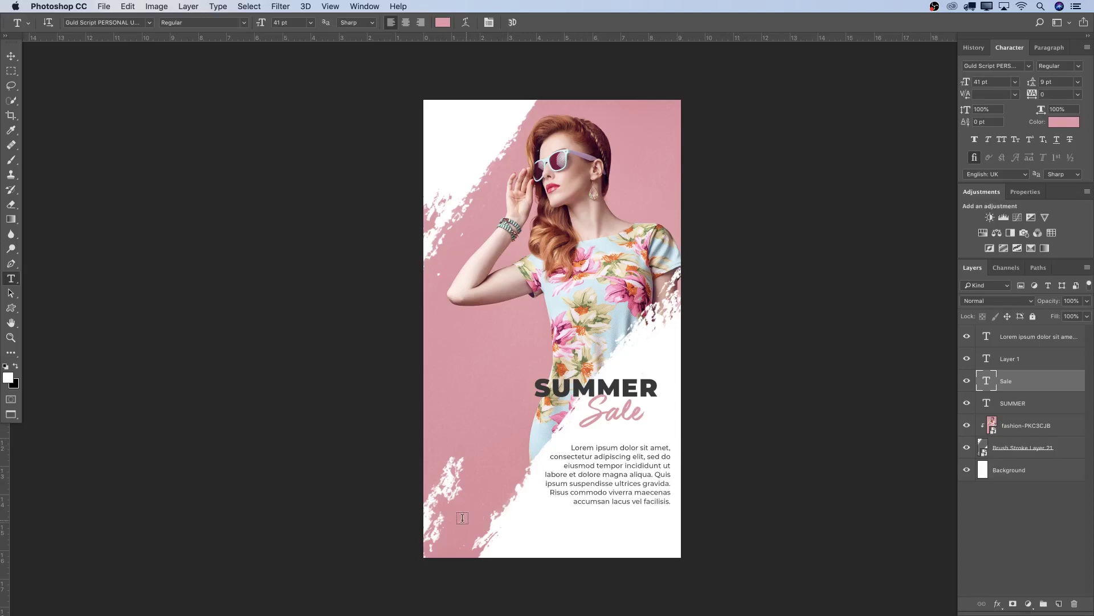
left_click_drag(443, 517, 653, 546)
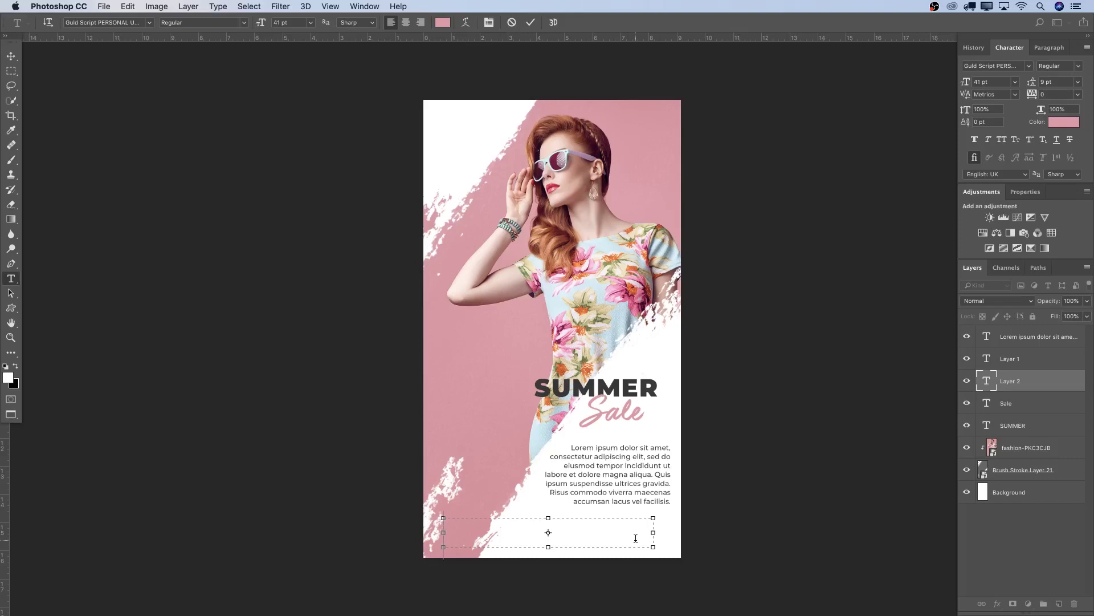
key("Escape")
key("Tab")
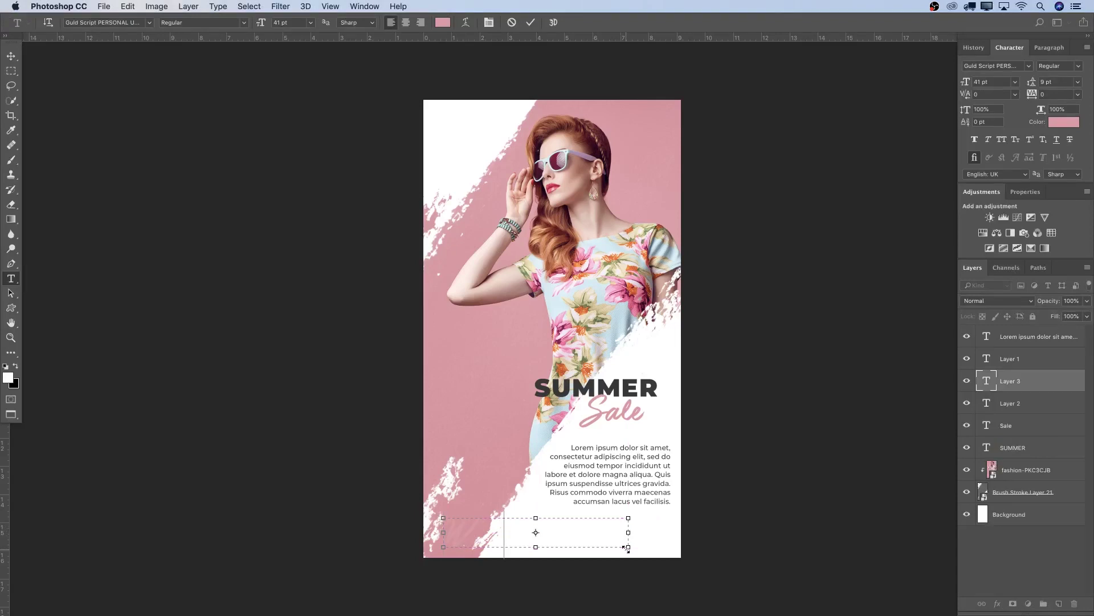
type("Wi")
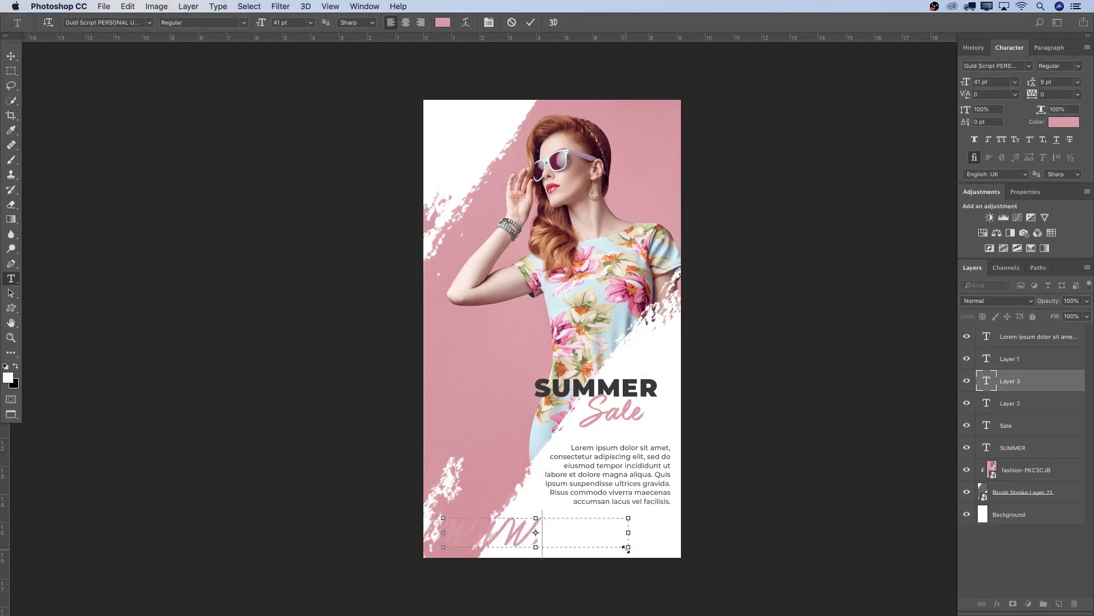
key("super+a")
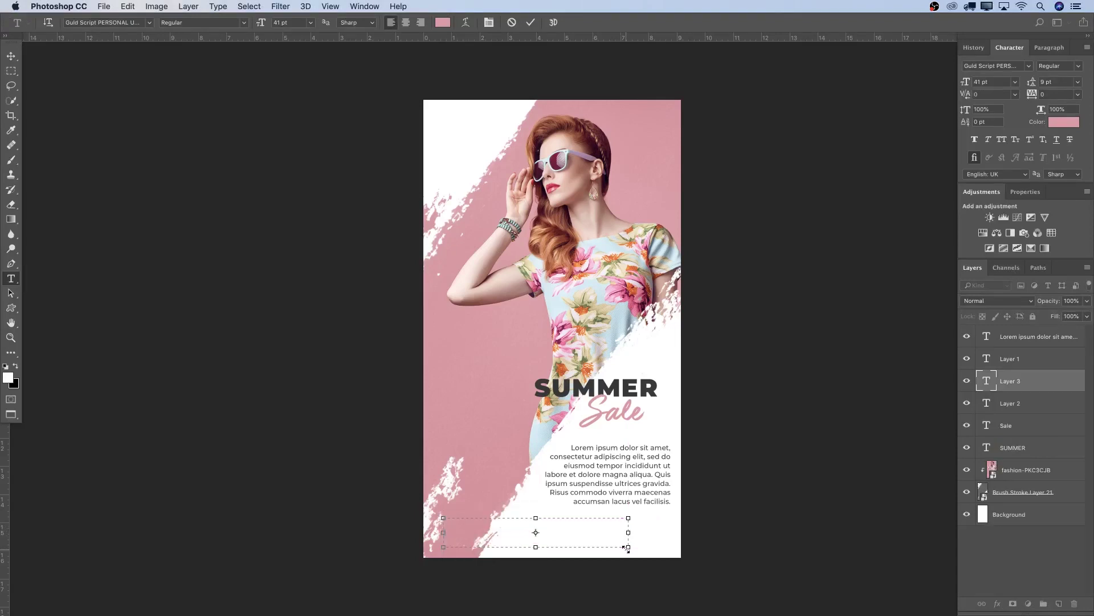
left_click(150, 23)
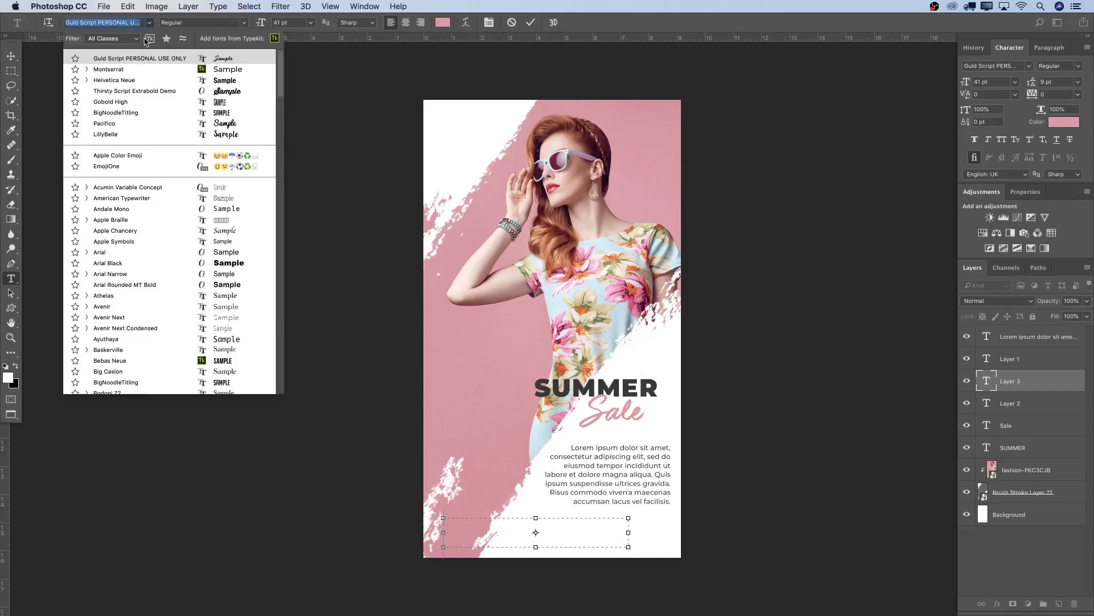
- Set the text to Montserrat Medium 7 pt in the SUMMER title's dark grey
left_click(146, 70)
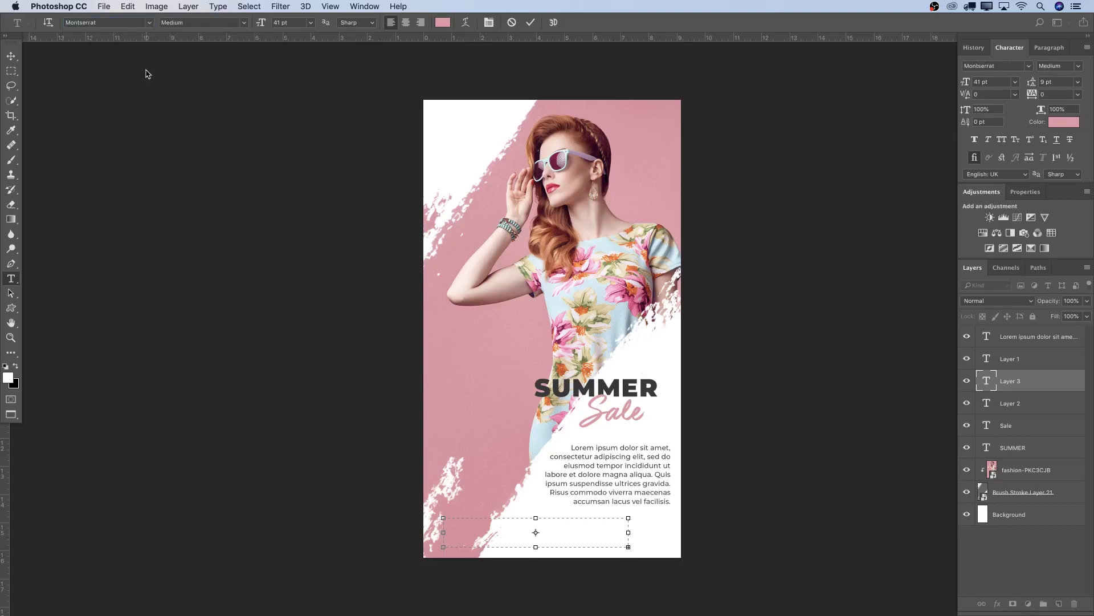
left_click(244, 23)
left_click(287, 25)
left_click(258, 22)
type("7")
left_click(443, 22)
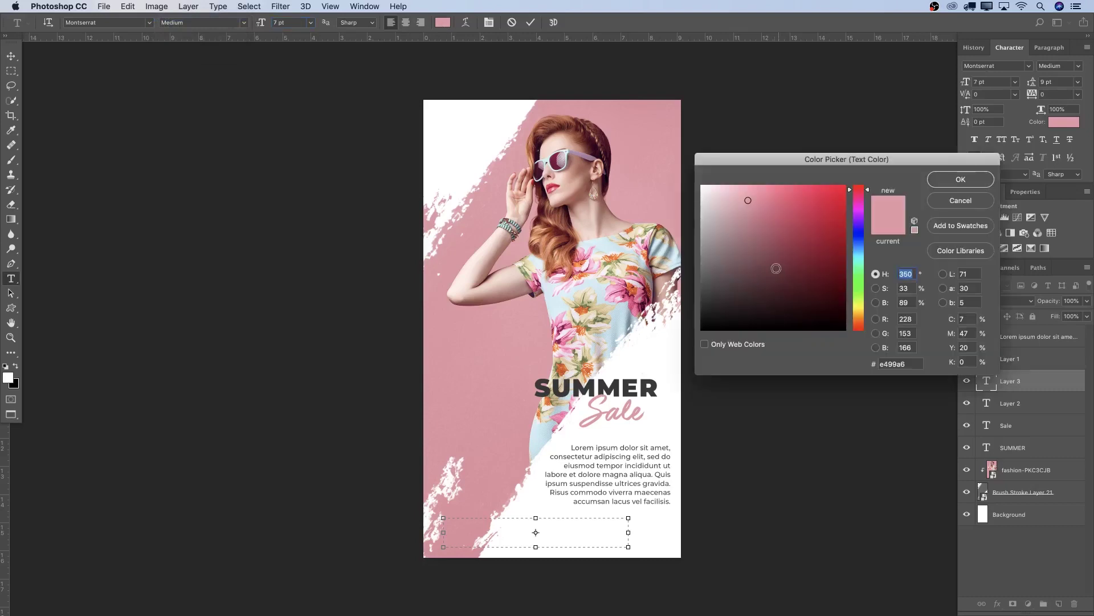
left_click(601, 386)
left_click(965, 181)
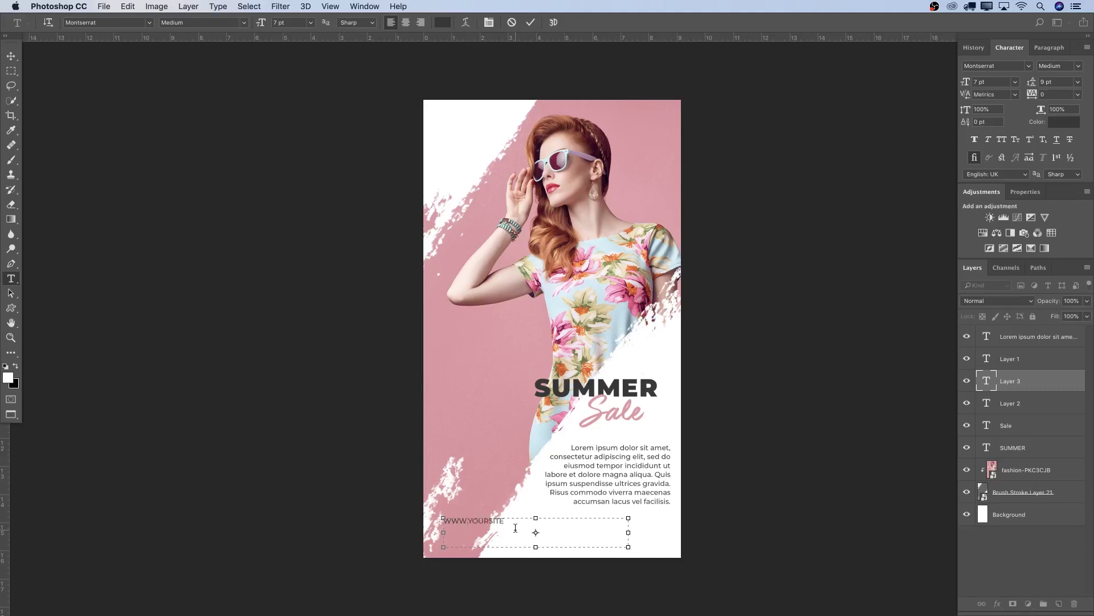
key("super+a")
left_click(532, 26)
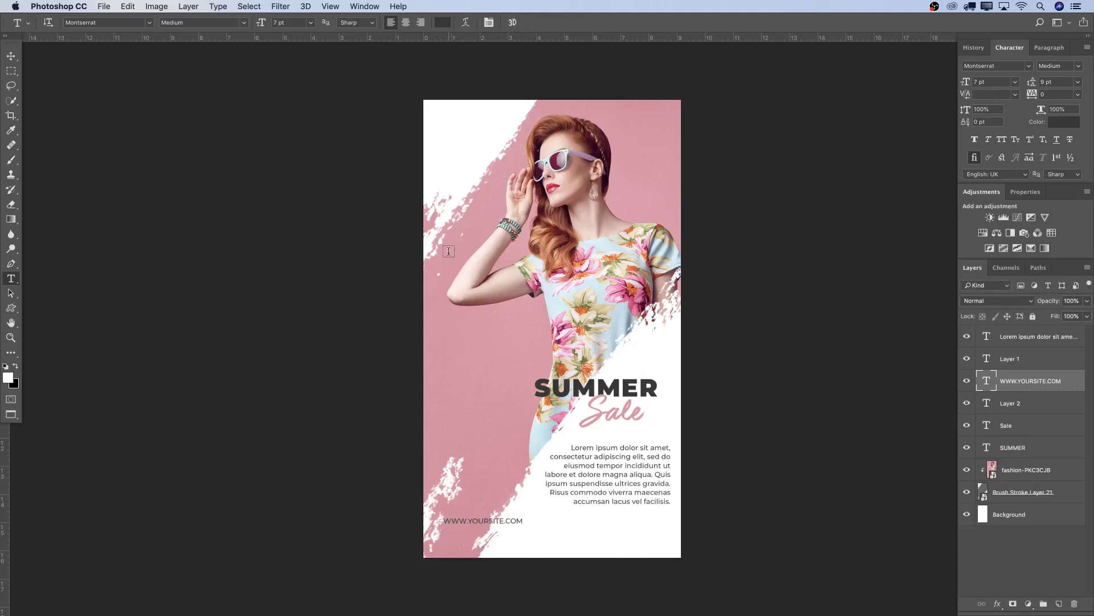
key("v")
left_click_drag(505, 520, 561, 534)
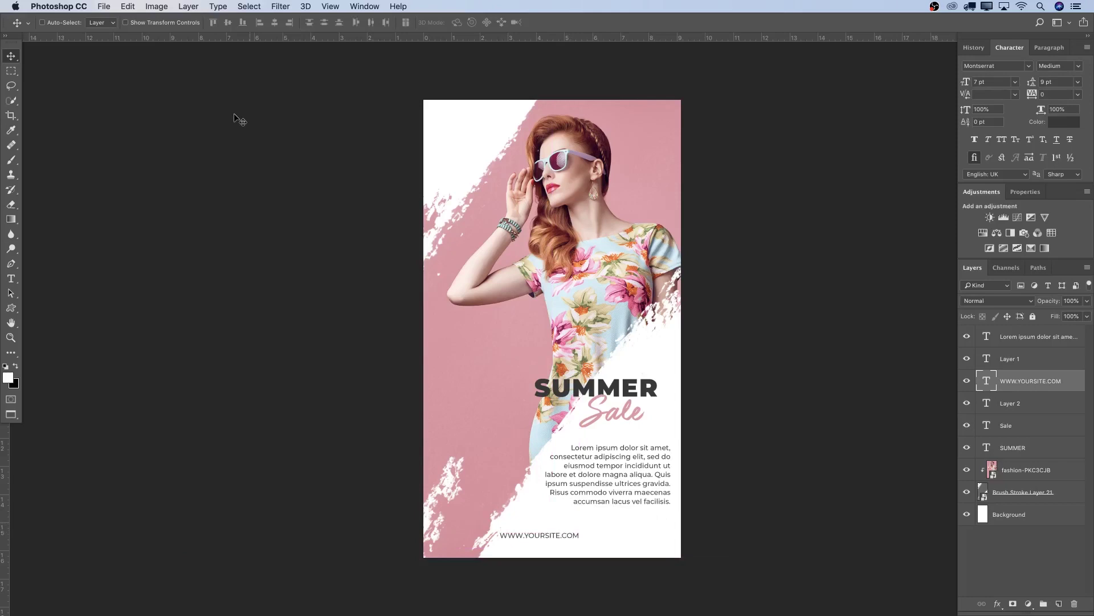
- Add a new layer at the top of the stack and marquee a rectangle around the URL text
left_click(11, 71)
left_click_drag(15, 72, 64, 69)
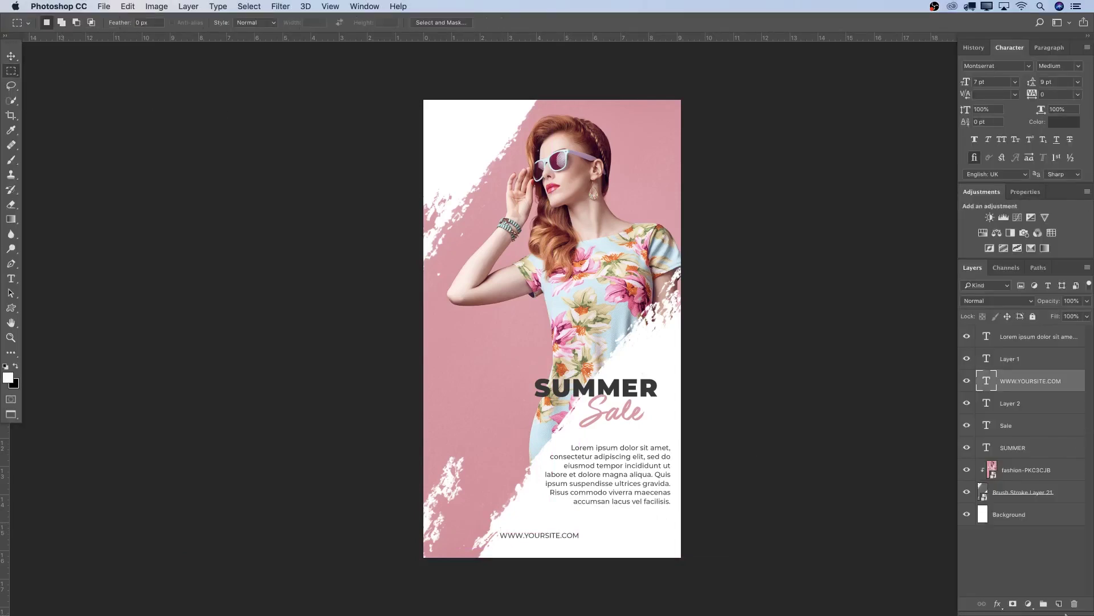
left_click(1058, 603)
left_click_drag(1024, 381, 1023, 330)
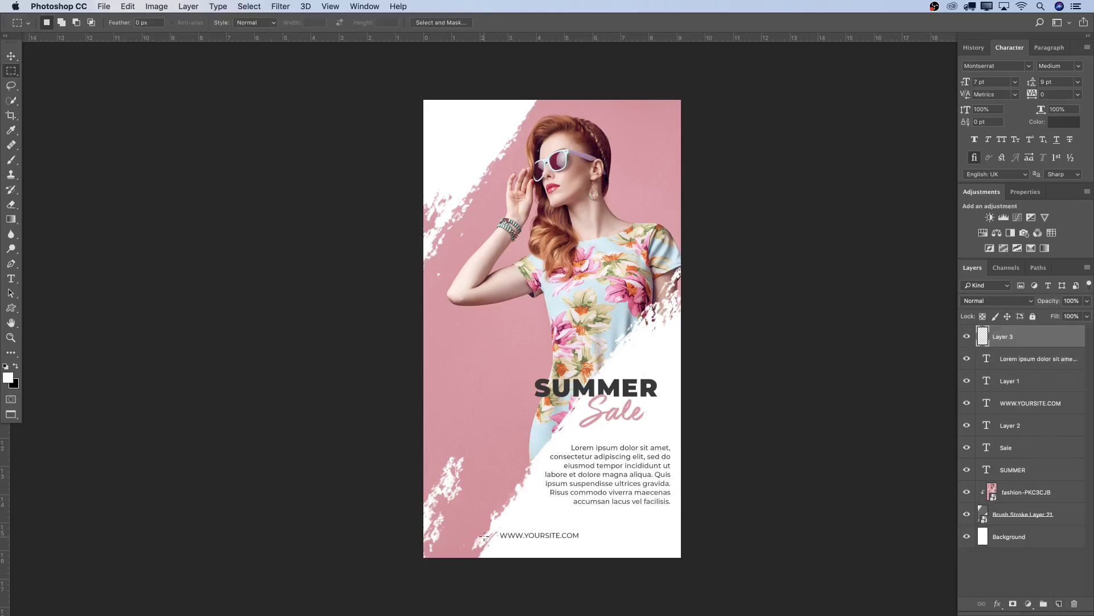
left_click_drag(483, 527, 585, 537)
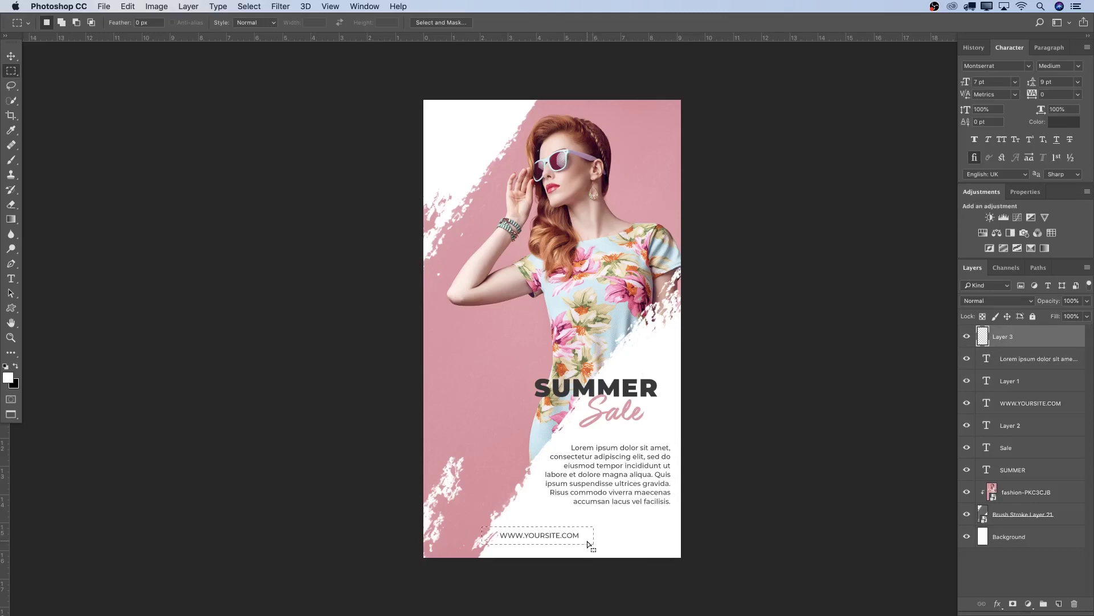
- Fill the selection with the SUMMER title's dark grey #383838
right_click(584, 537)
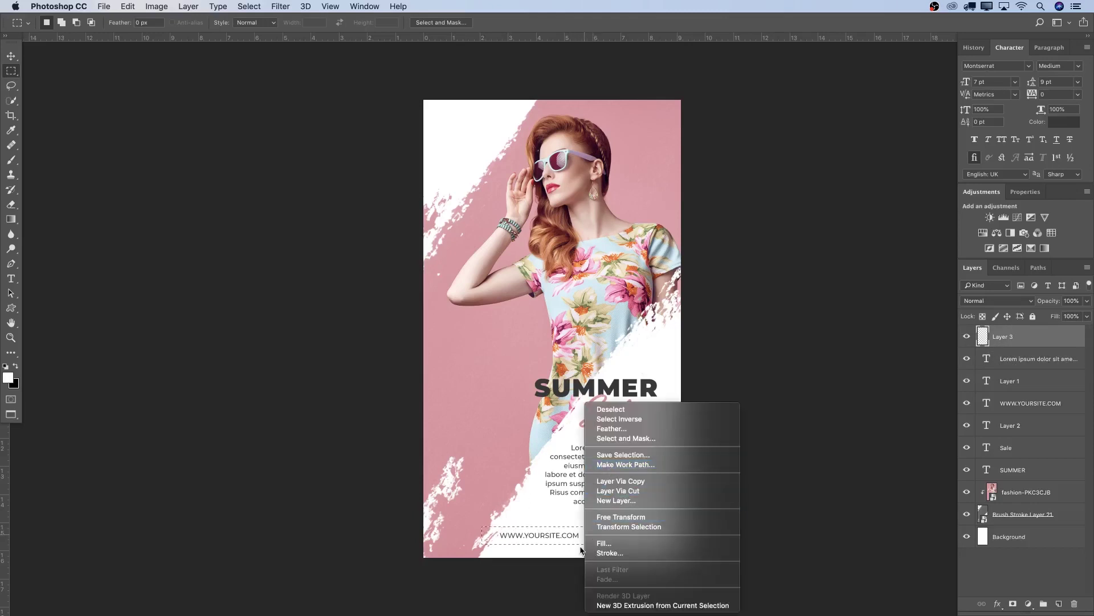
left_click(604, 543)
left_click(513, 40)
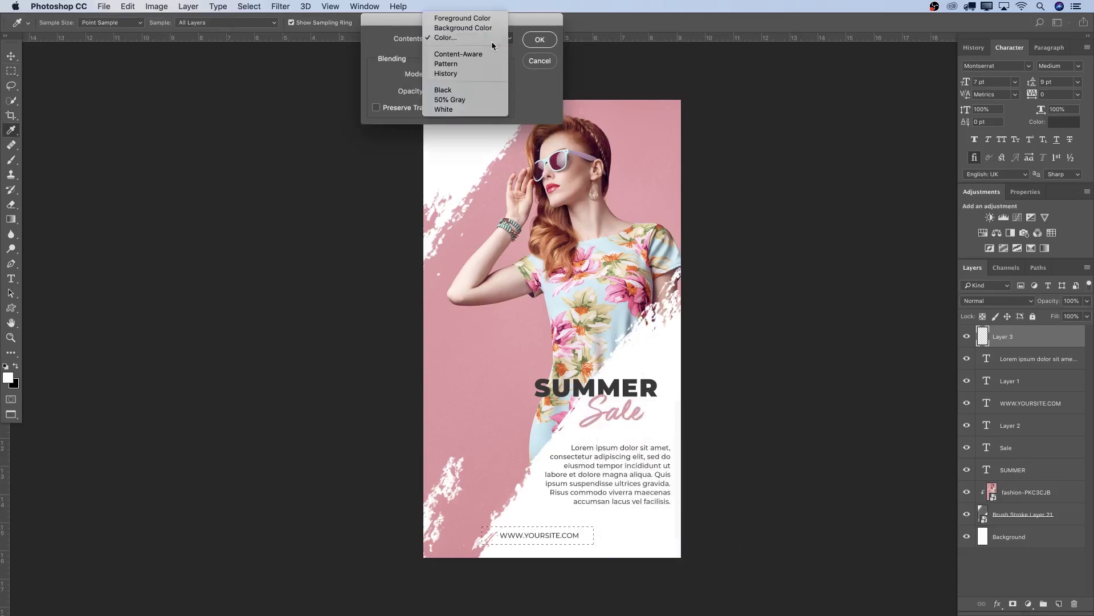
left_click(491, 38)
left_click(581, 380)
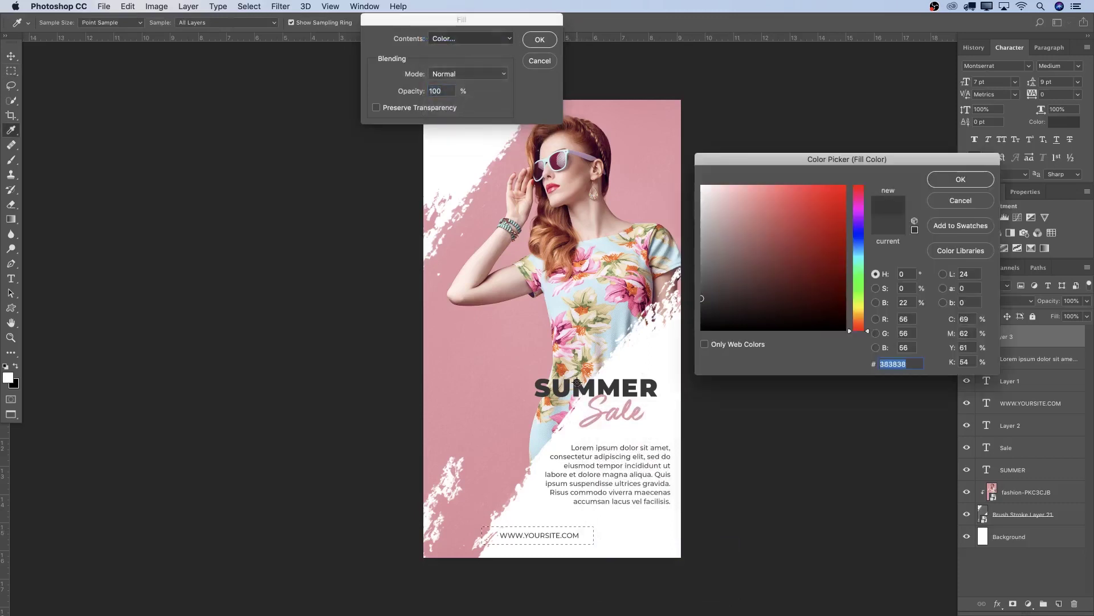
left_click(943, 184)
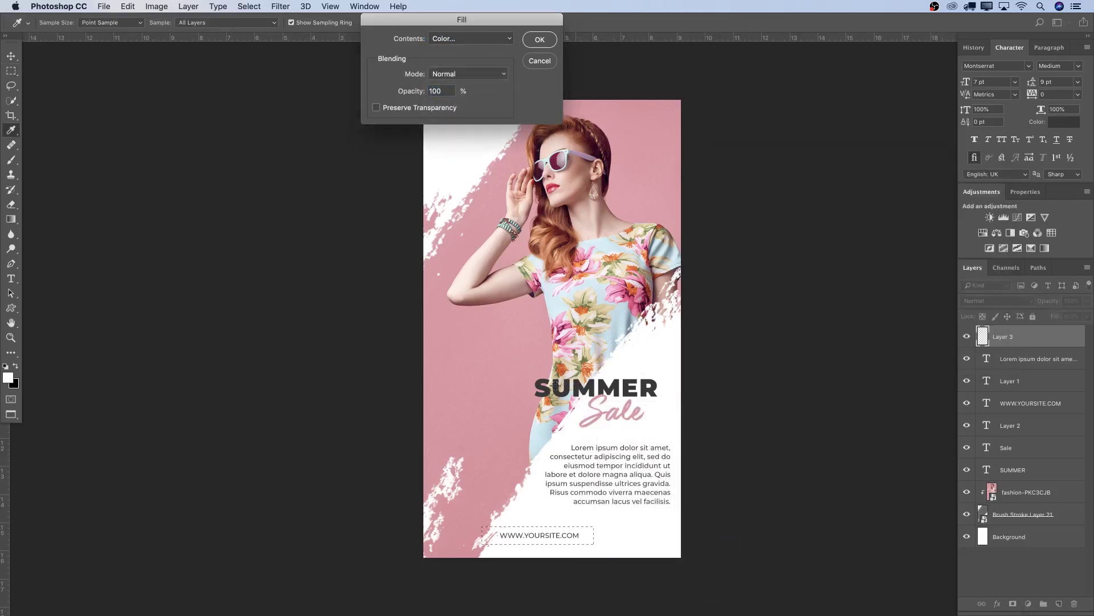
left_click(538, 40)
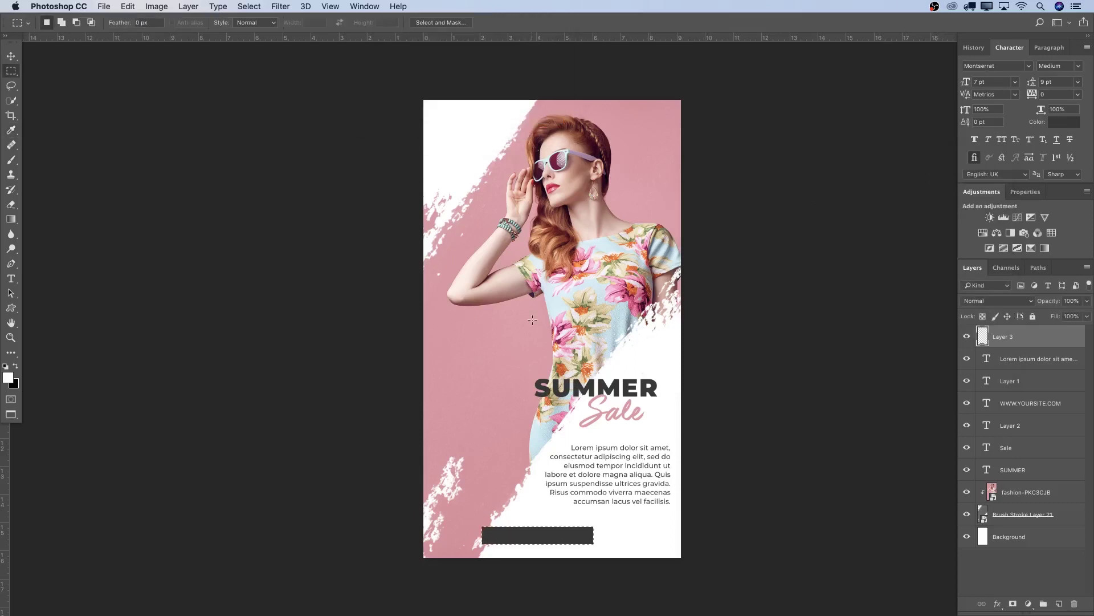
key("super+d")
left_click(1010, 406)
left_click_drag(1009, 407, 1015, 331)
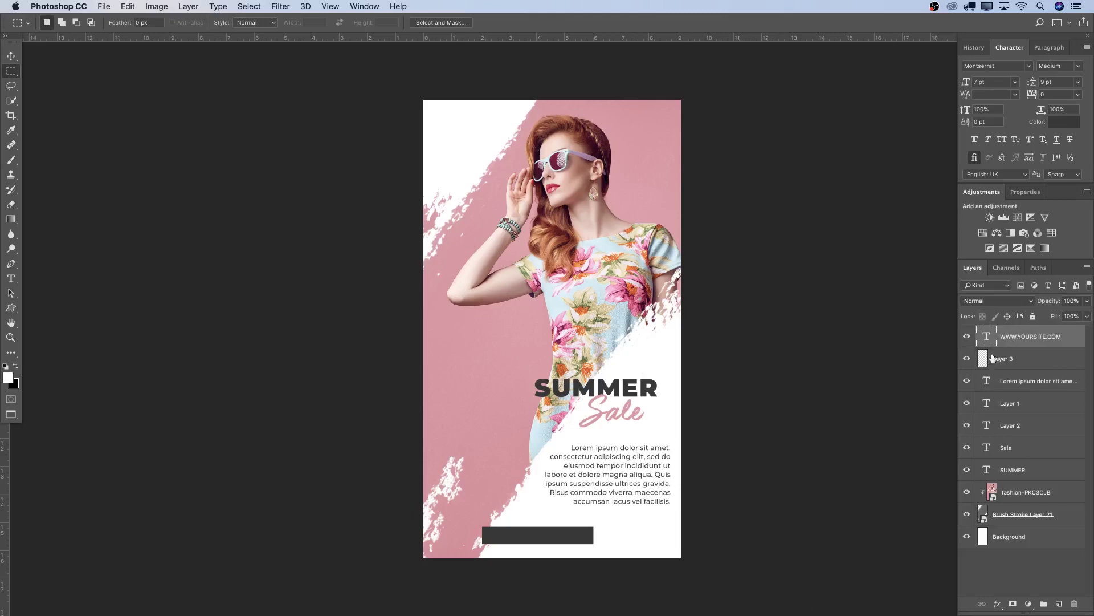
left_click(1004, 363)
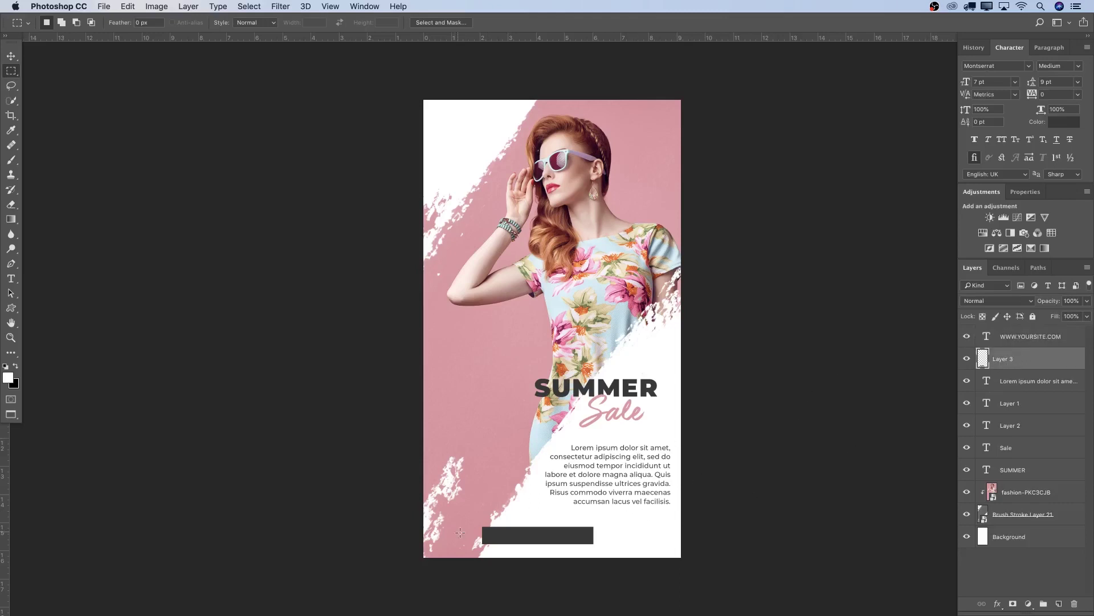
- Change the URL text colour to white #ffffff
key("t")
left_click(501, 536)
key("super+a")
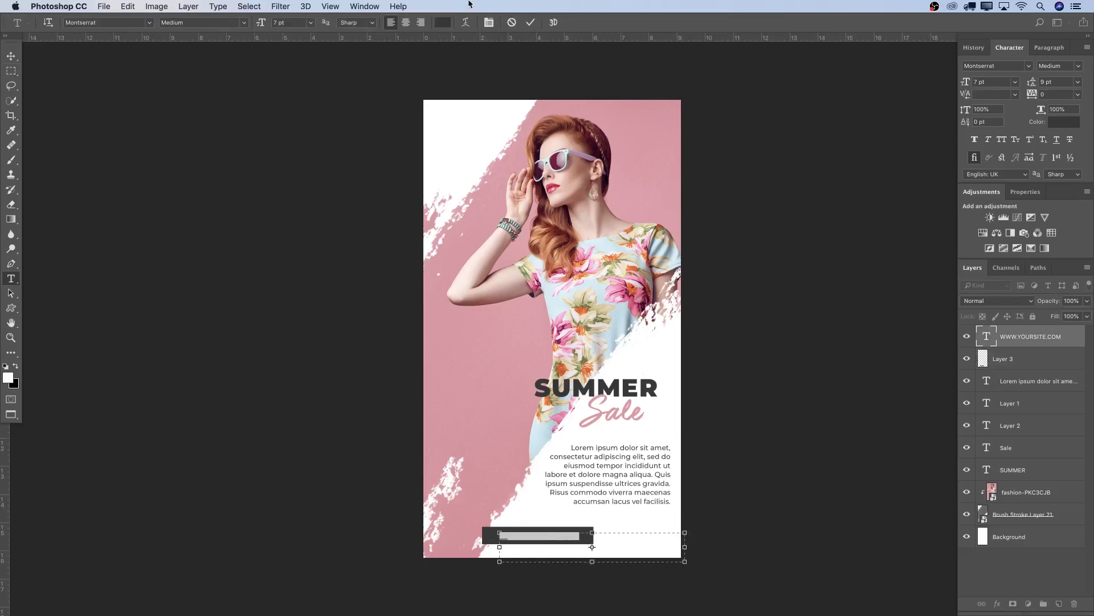
left_click(442, 22)
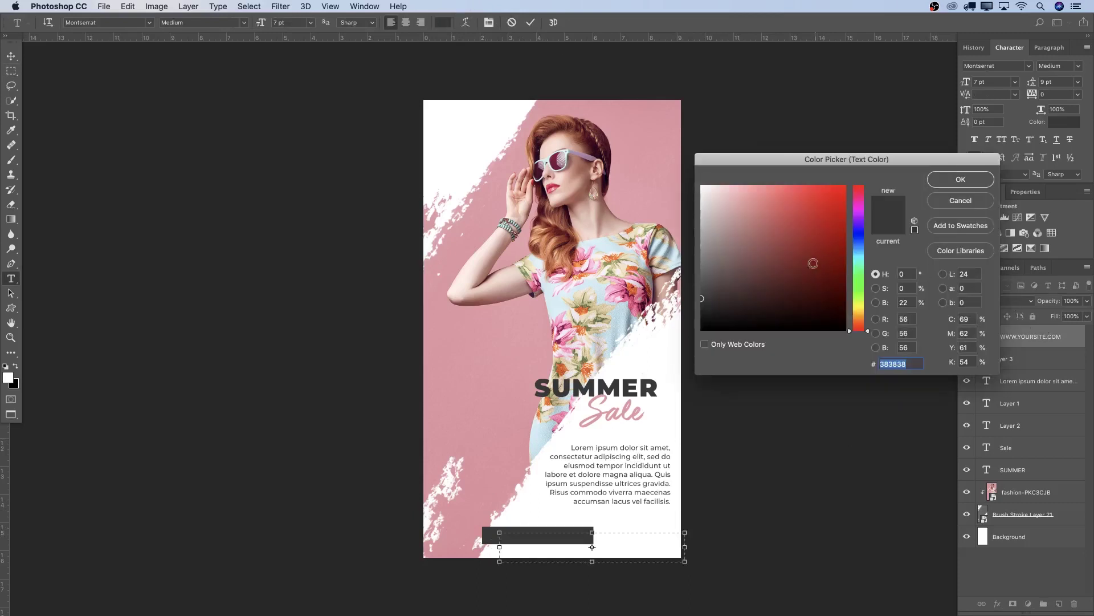
type("ffffff")
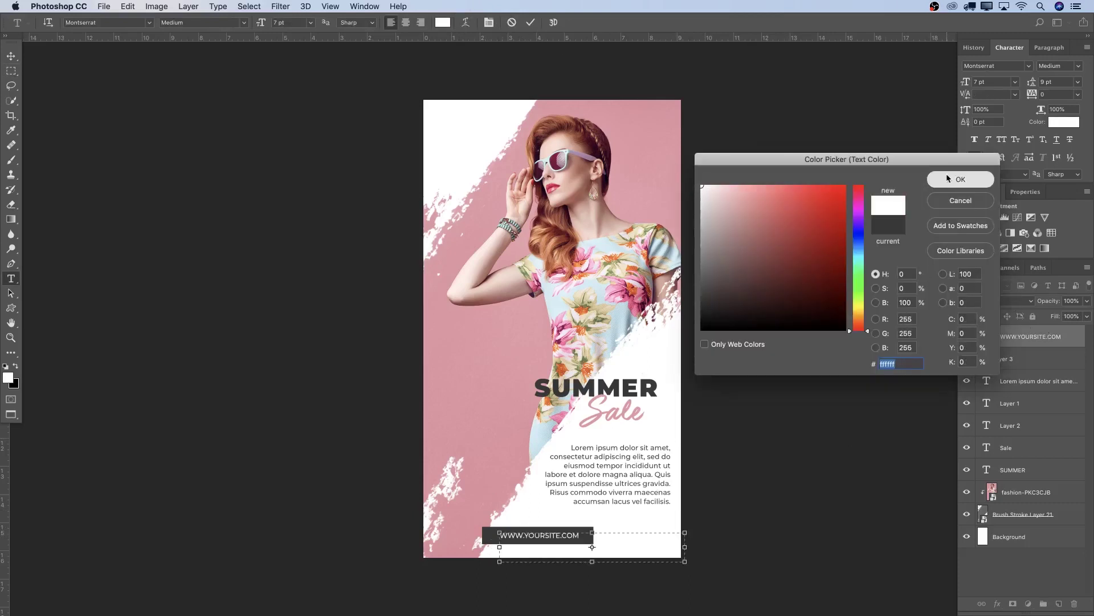
left_click(958, 179)
left_click(531, 22)
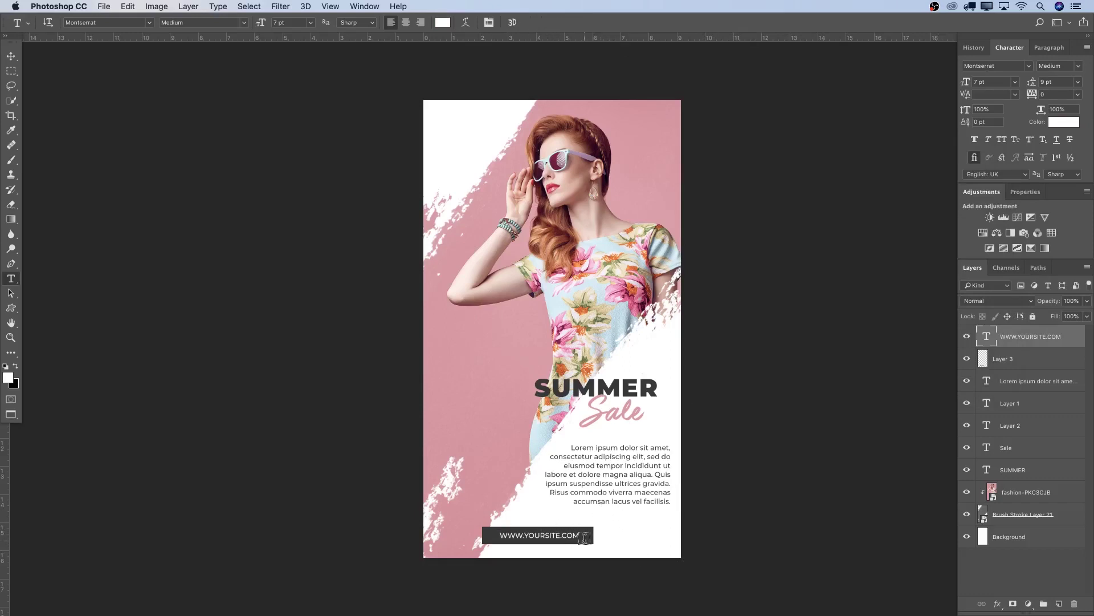
left_click(548, 532)
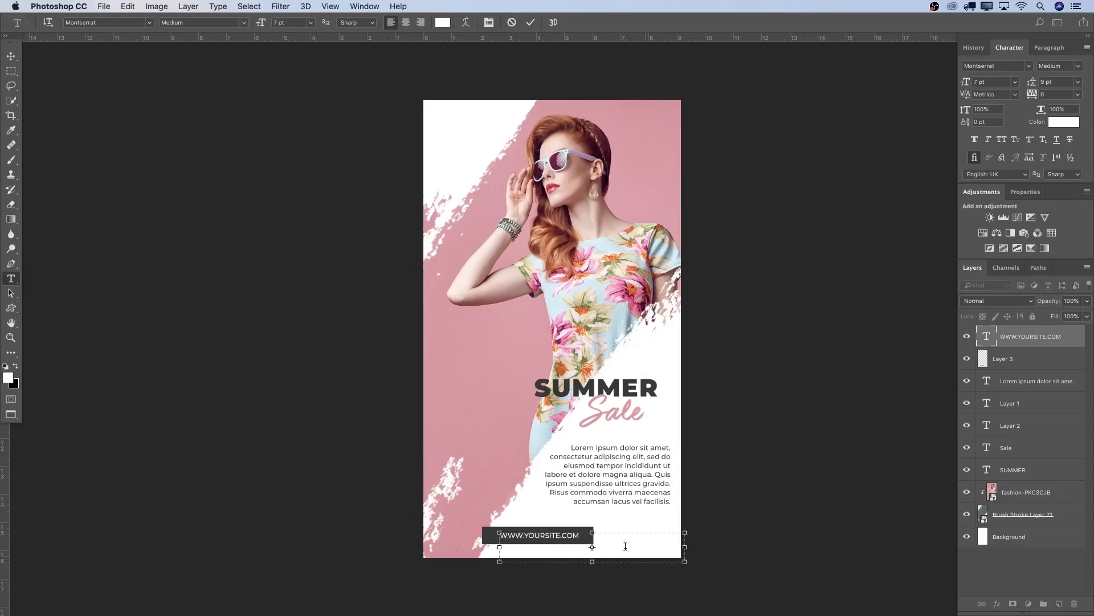
- Duplicate the URL text layer and move the copy up near the top of the story
key("super+Return")
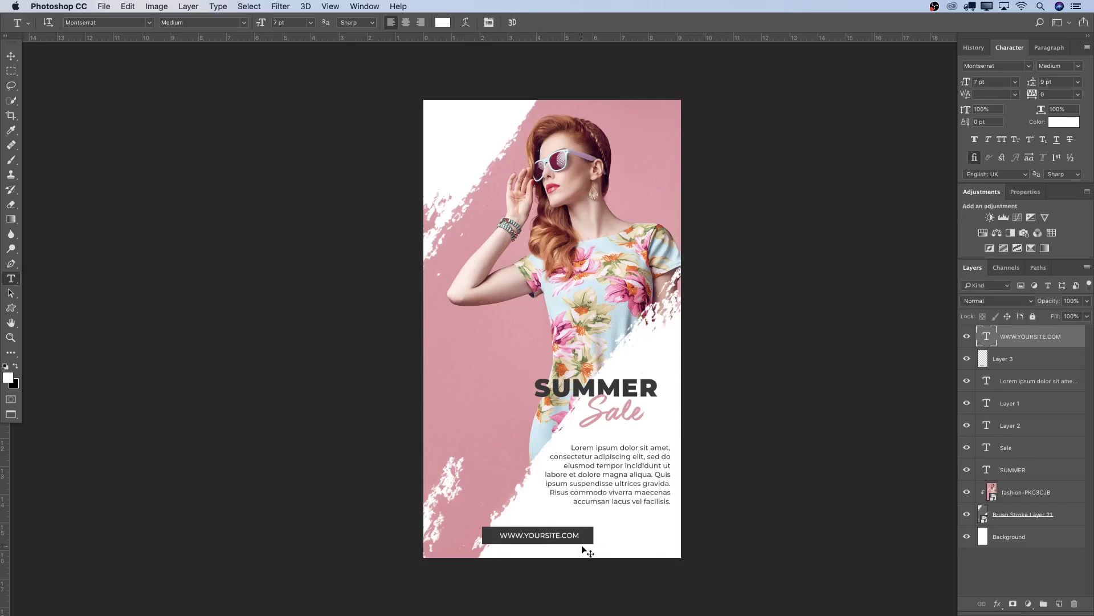
key("super+j")
key("v")
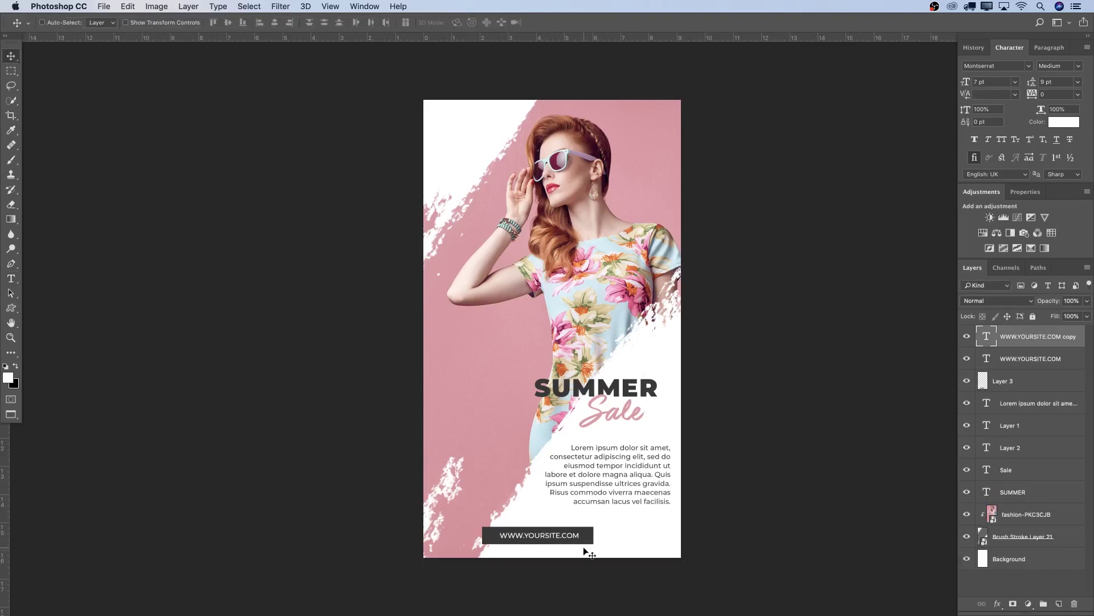
left_click_drag(565, 540, 540, 155)
- Recolour the copied text dark grey #383838, sampled from the SUMMER title
key("t")
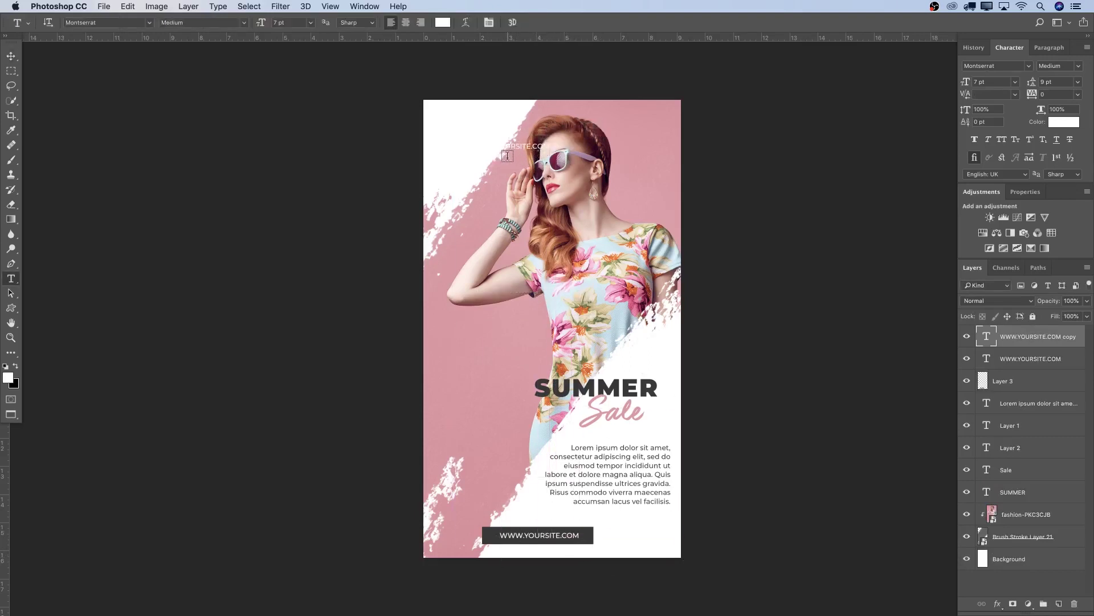
left_click(512, 147)
left_click_drag(582, 147, 461, 141)
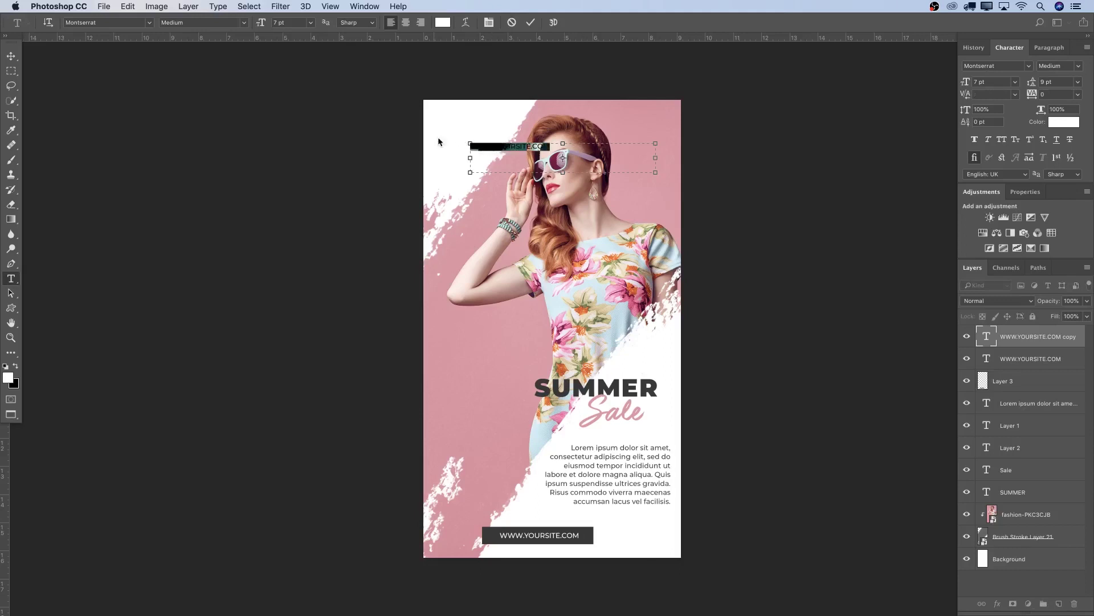
left_click(443, 23)
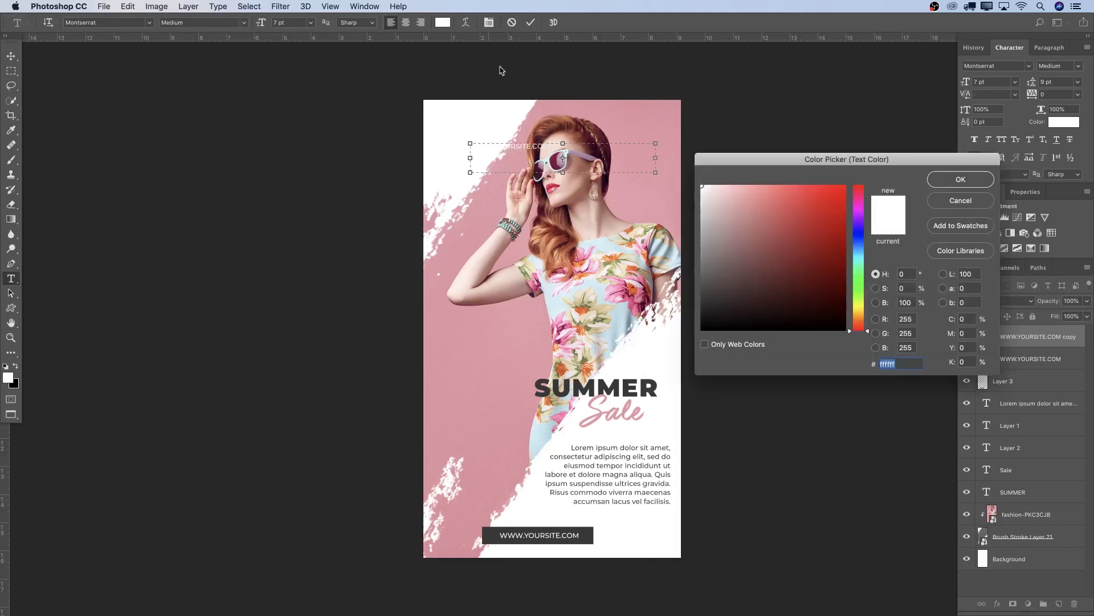
left_click(592, 382)
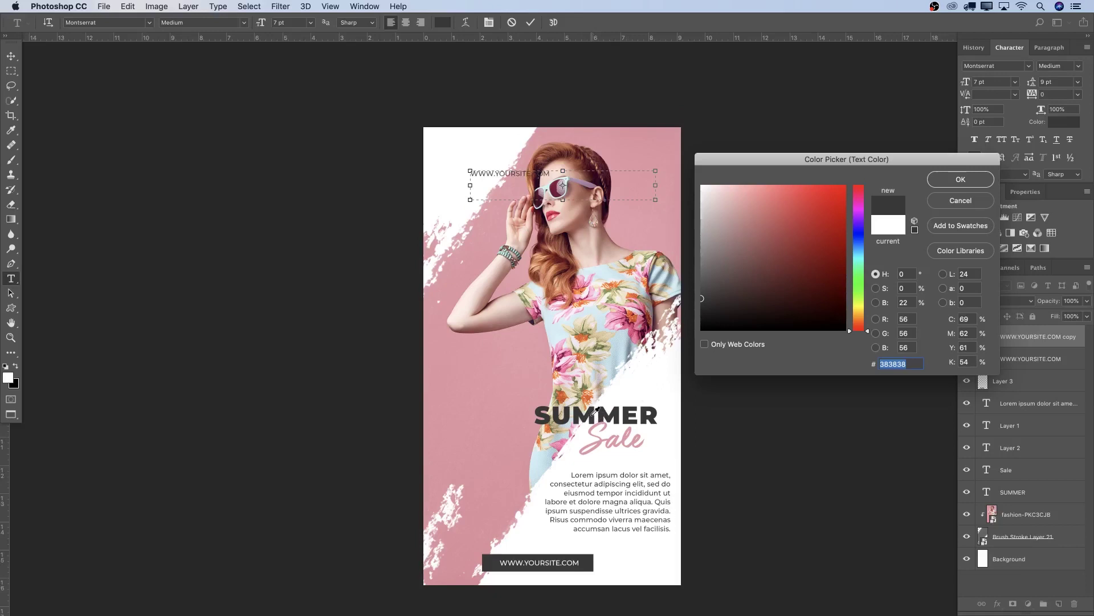
left_click(950, 185)
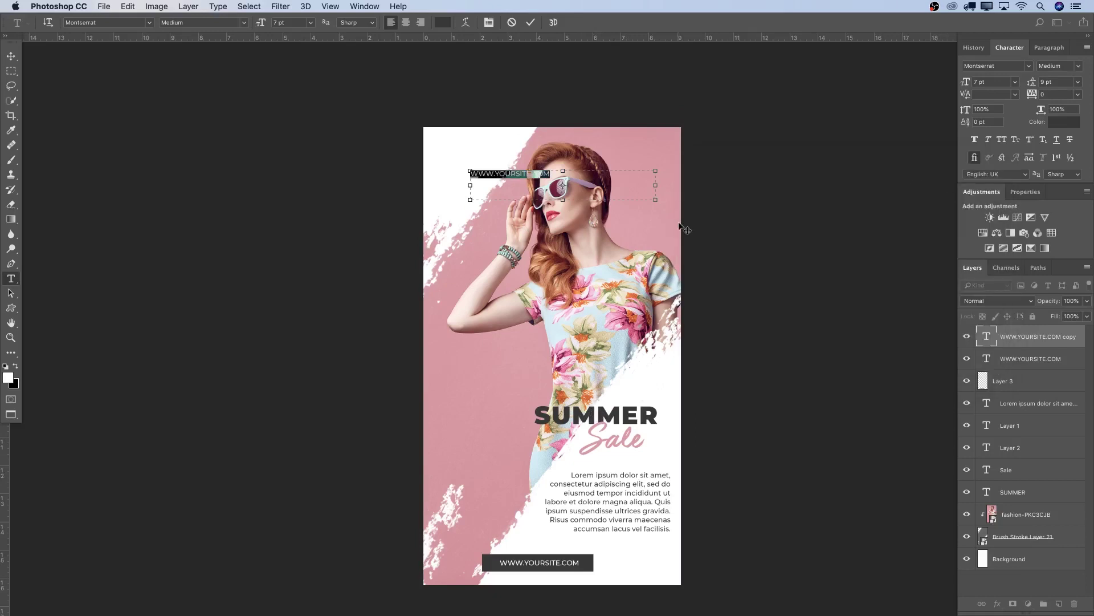
- Replace the copied URL with YOUR BRAND NAME and set its tracking to 200
key("BackSpace")
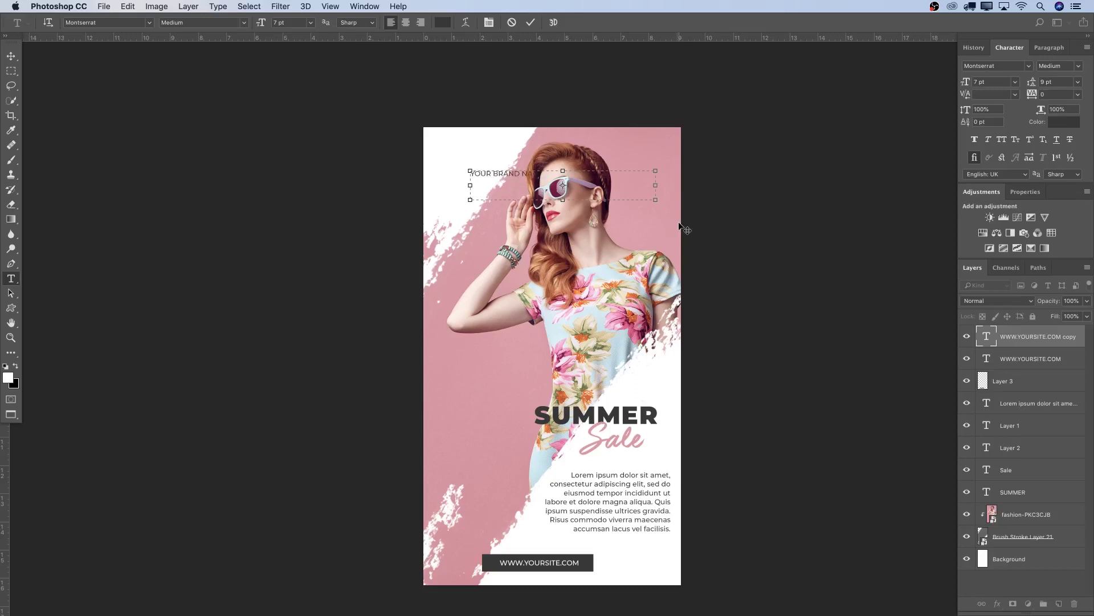
key("super+a")
scroll(603, 202, "left", 1)
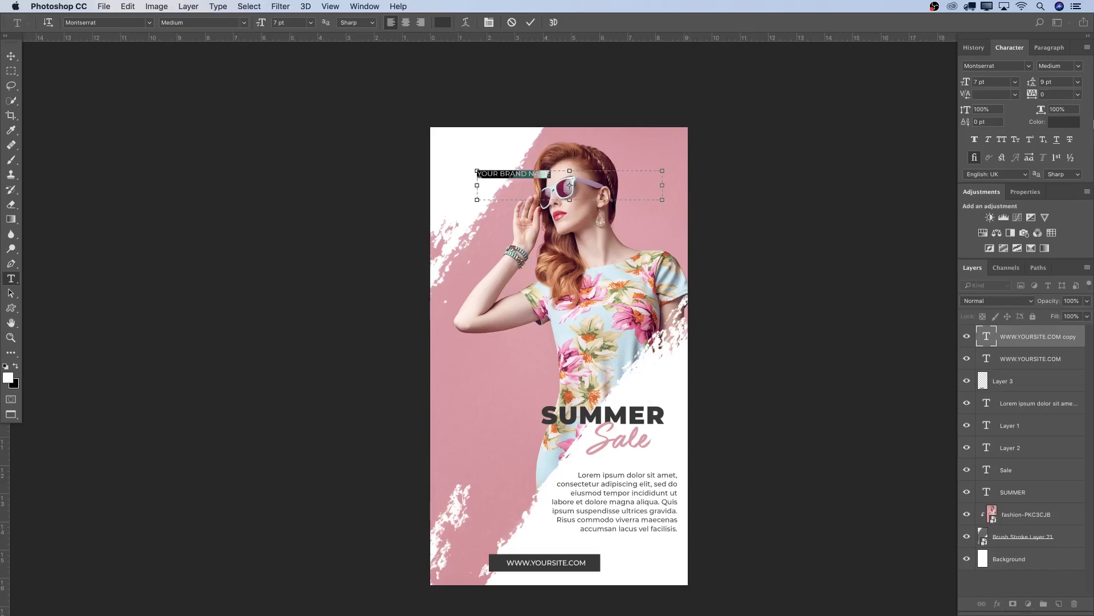
left_click(1037, 95)
type("200")
left_click(661, 212)
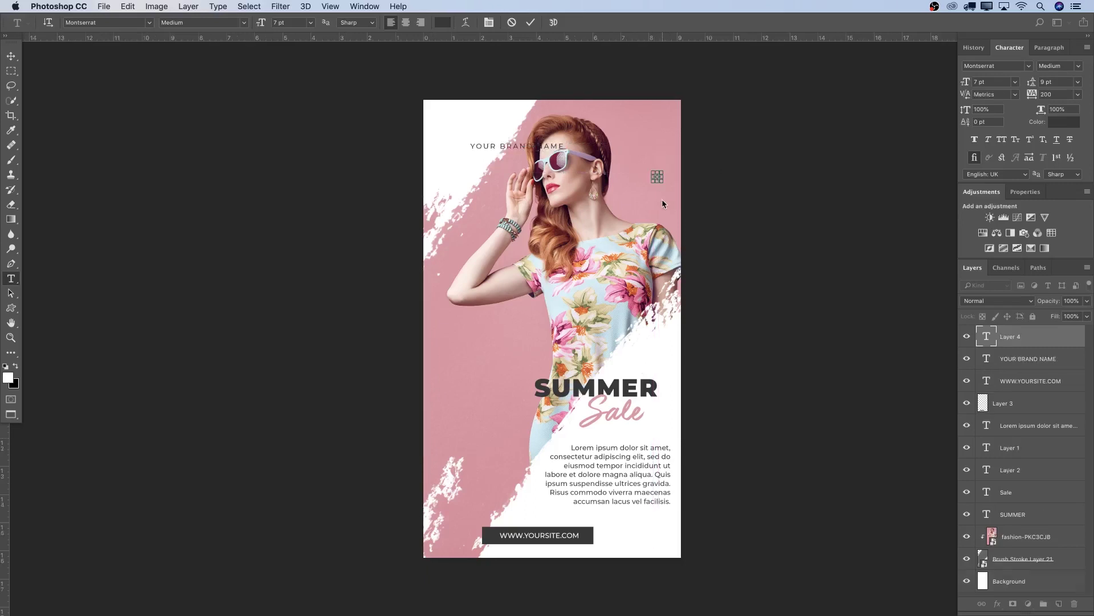
- Rotate the brand name -90° to run vertically and move it to the left edge
left_click(635, 166)
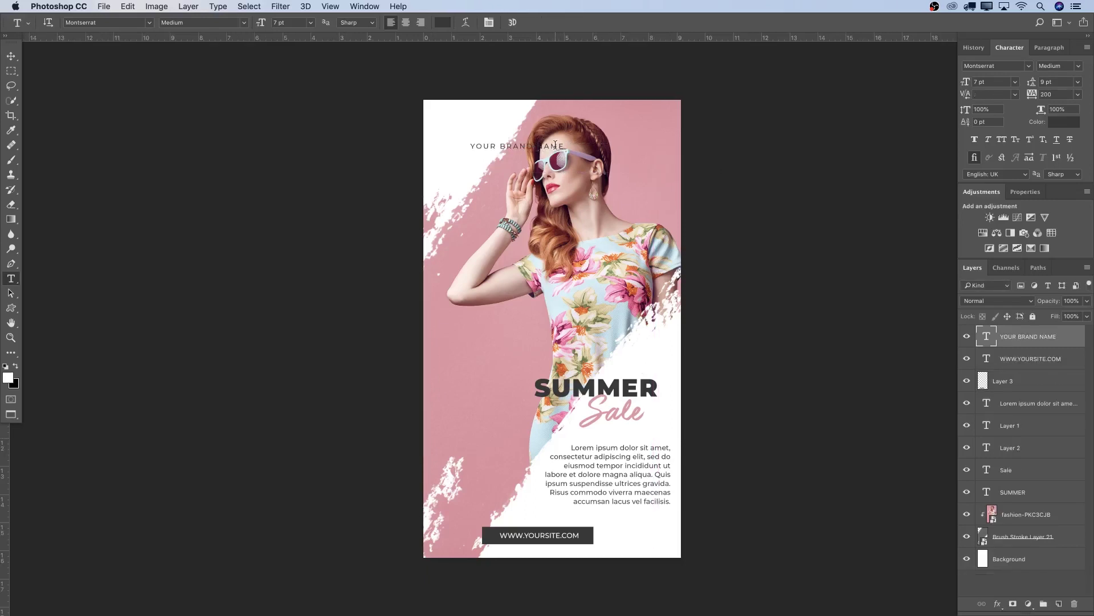
left_click_drag(659, 179, 573, 122)
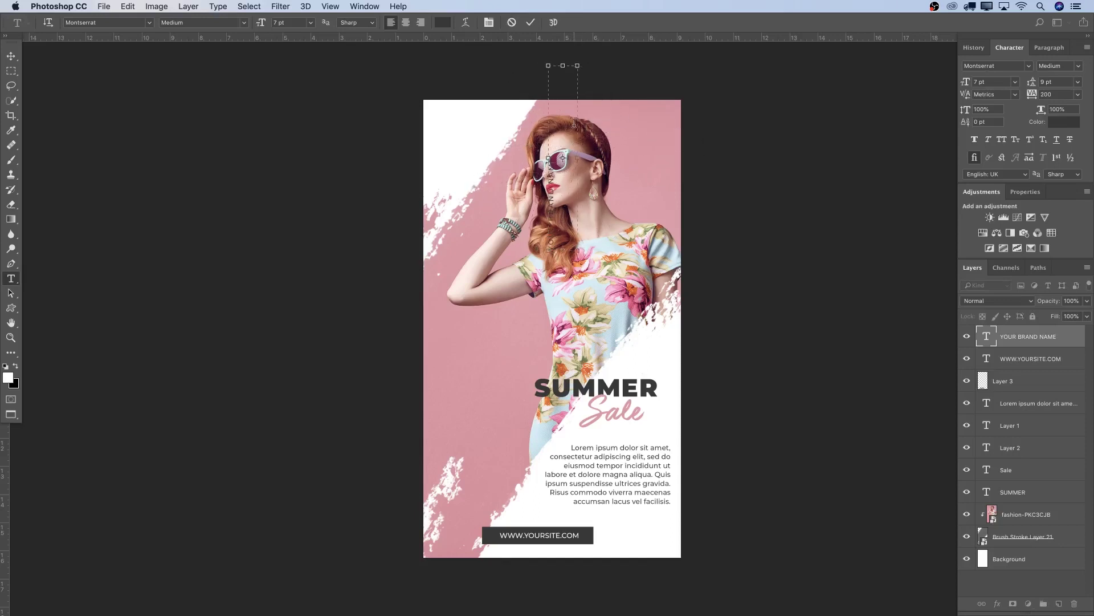
key("v")
left_click_drag(586, 221, 471, 193)
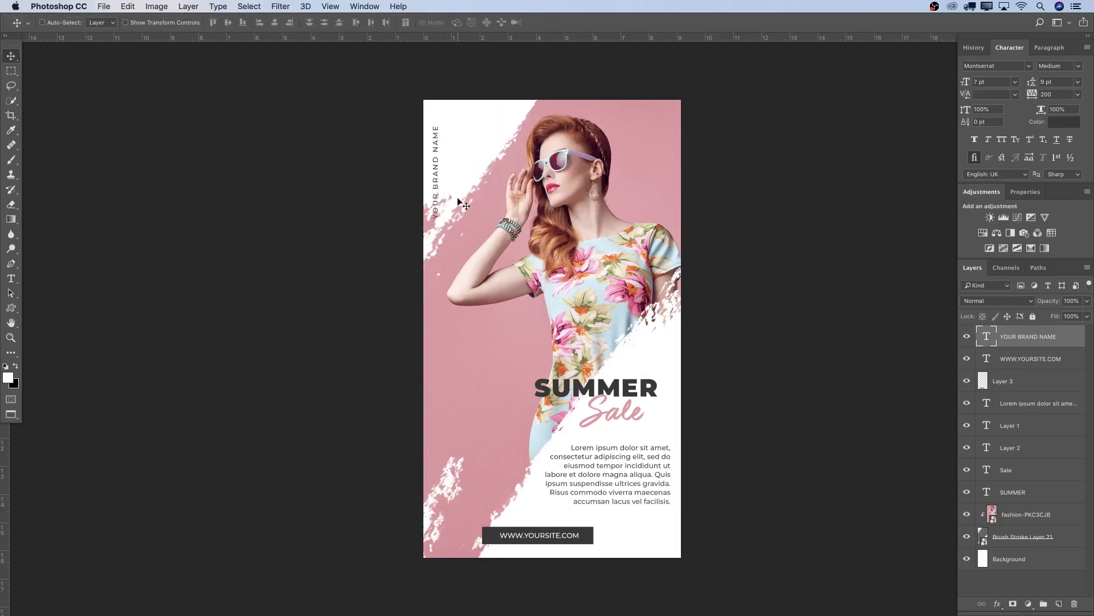
- Set the brand name to 8 pt with tracking 300, commit, and nudge it up slightly
key("t")
left_click(443, 200)
key("super+a")
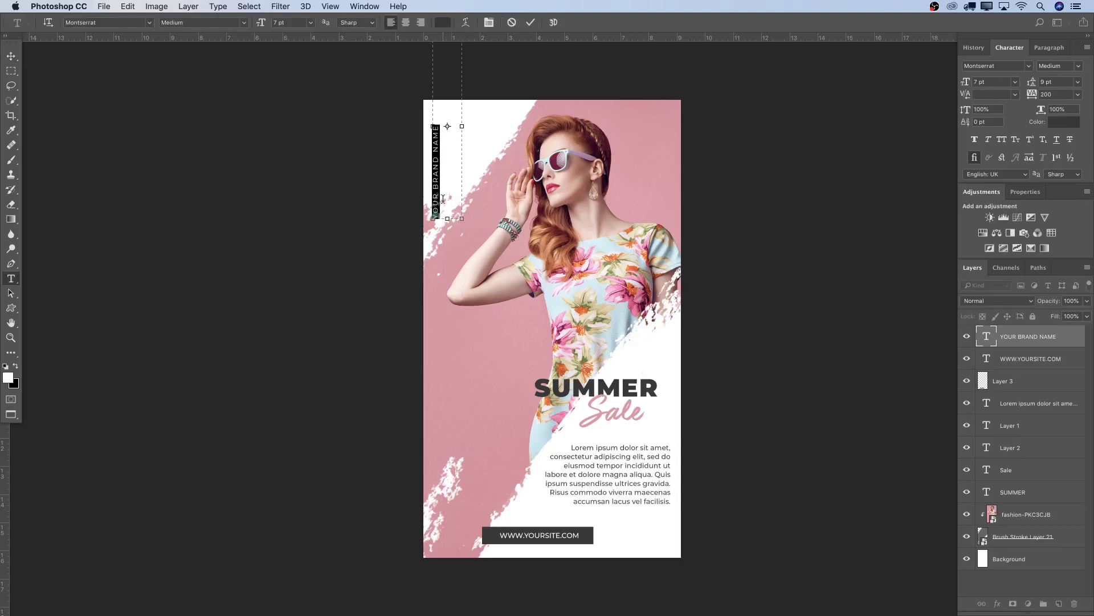
left_click(274, 21)
double_click(274, 21)
type("8")
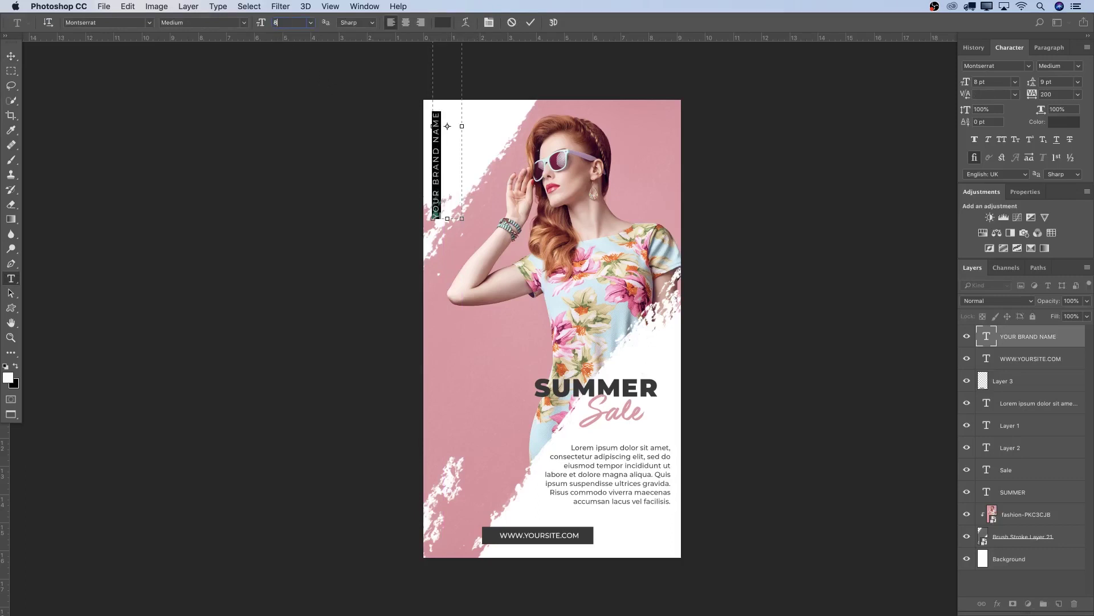
left_click(1032, 94)
type("300")
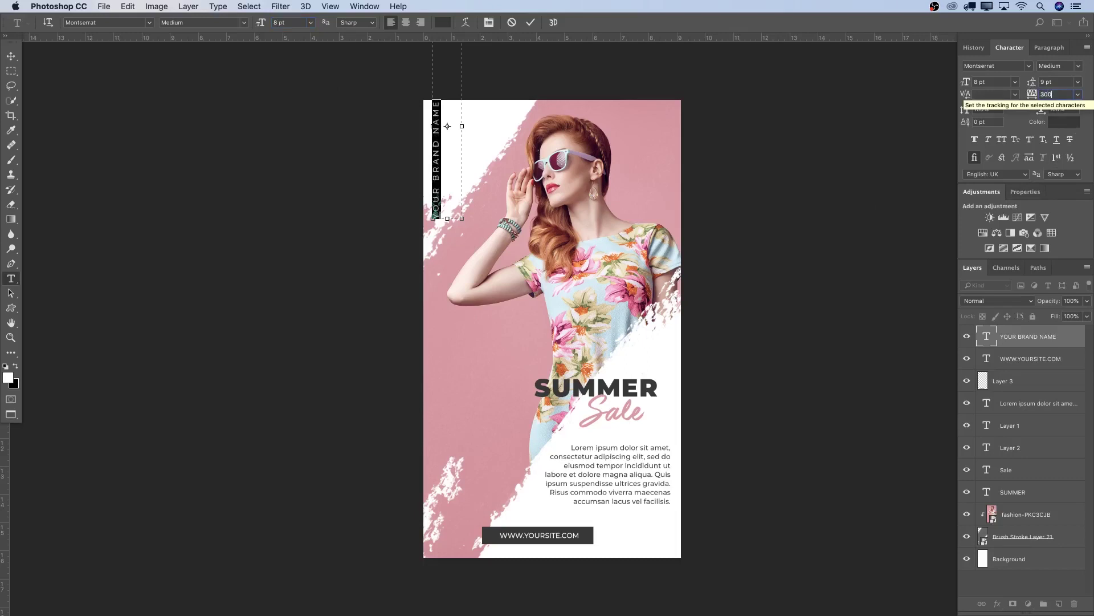
key("super+Return")
key("v")
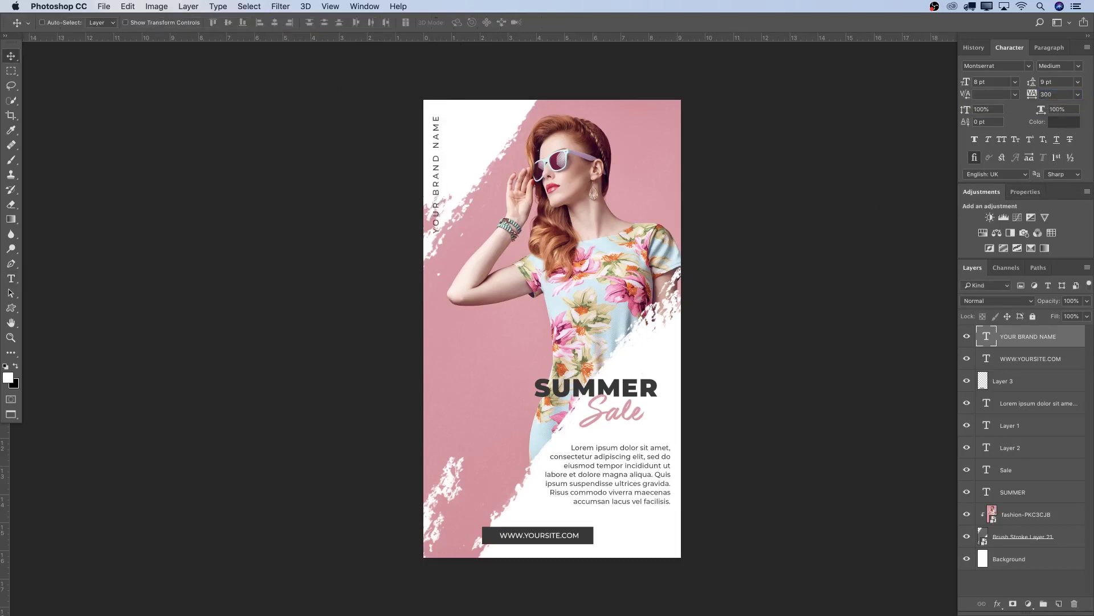
key("Up")
key("Up")
key("Up")
key("Up")
- Show rulers and drag a vertical guide to about 8.78 cm, just inside the right edge
left_click(332, 7)
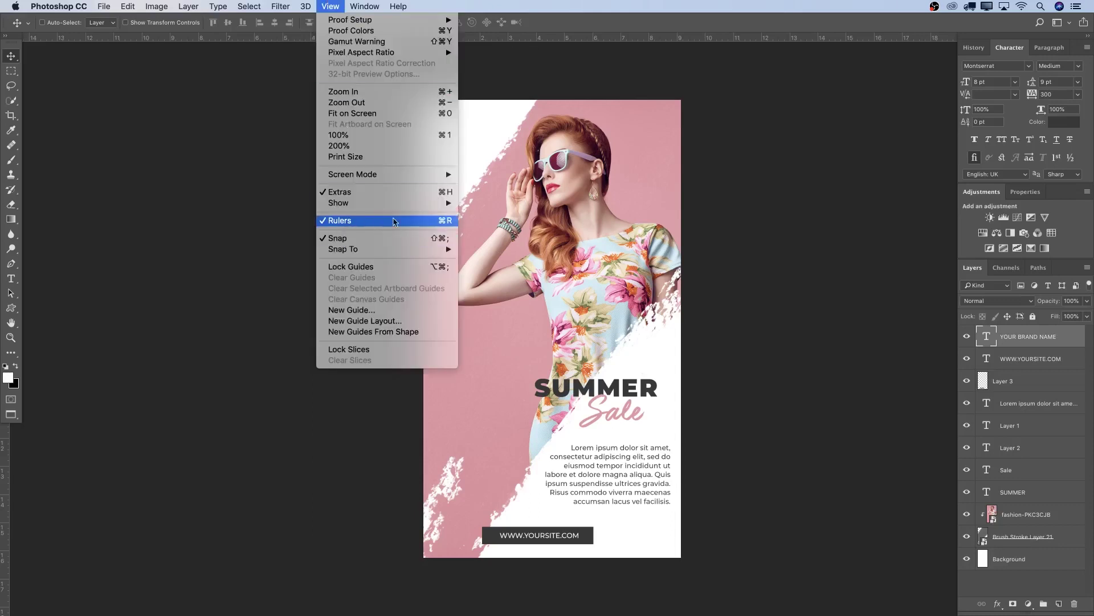
left_click(547, 51)
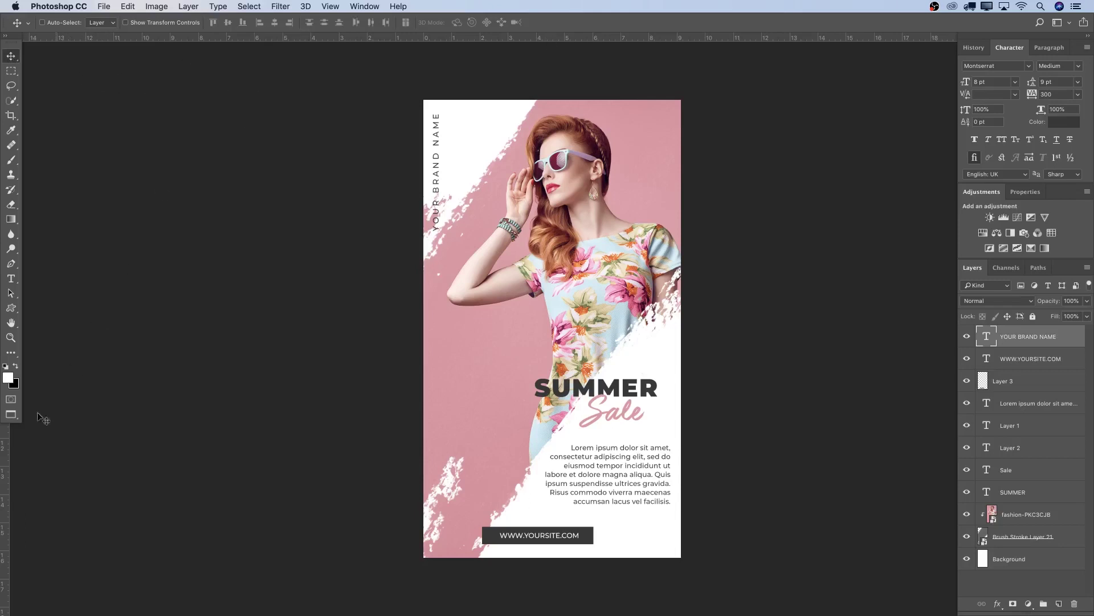
left_click_drag(9, 460, 671, 491)
- Align the right edges of the SUMMER Sale title and the Lorem ipsum paragraph to the guide
left_click(1027, 472)
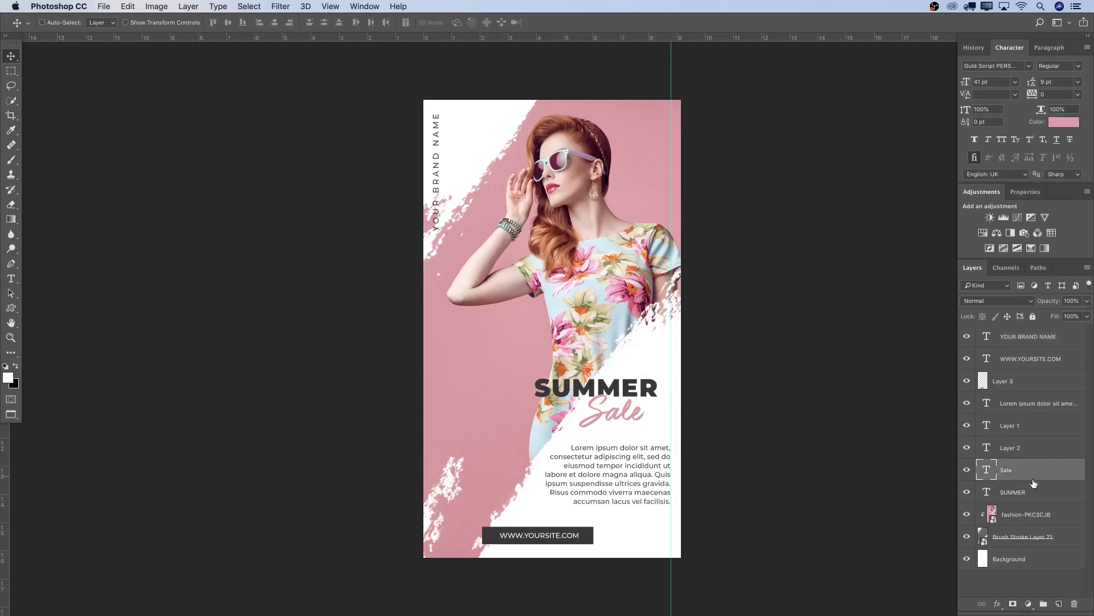
left_click(1039, 491, "shift")
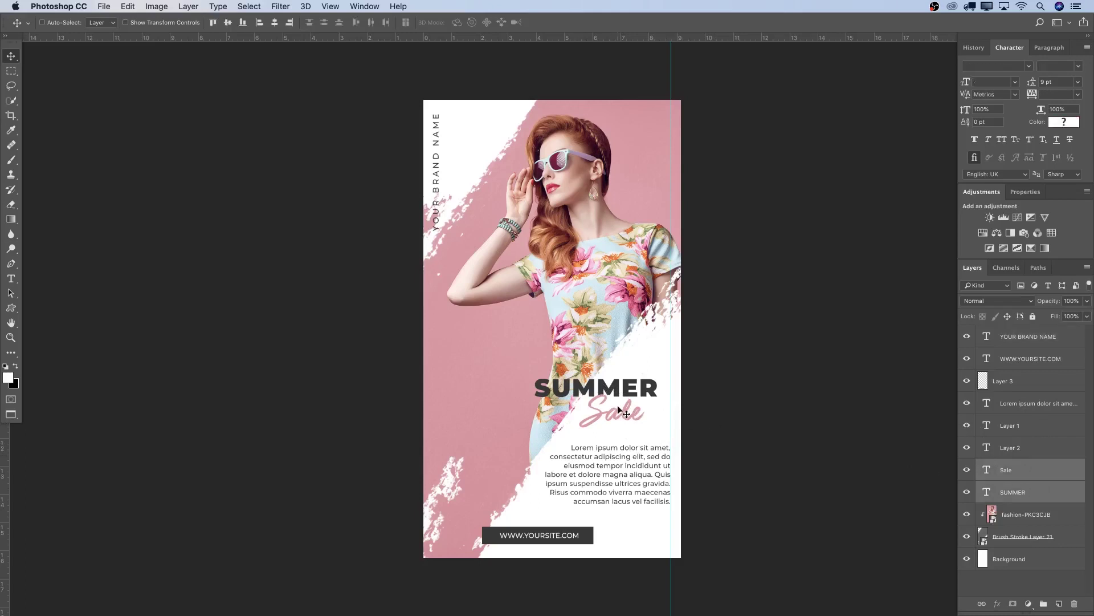
mouse_move(619, 410)
left_mouse_down()
mouse_move(640, 417)
mouse_move(627, 416)
left_mouse_up()
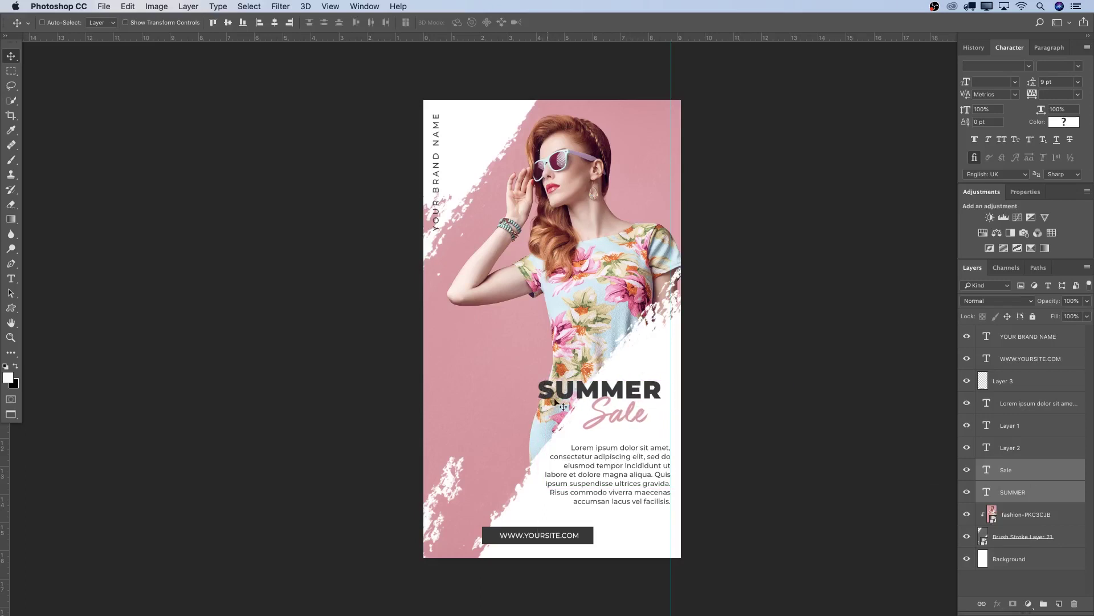
left_click(1041, 410)
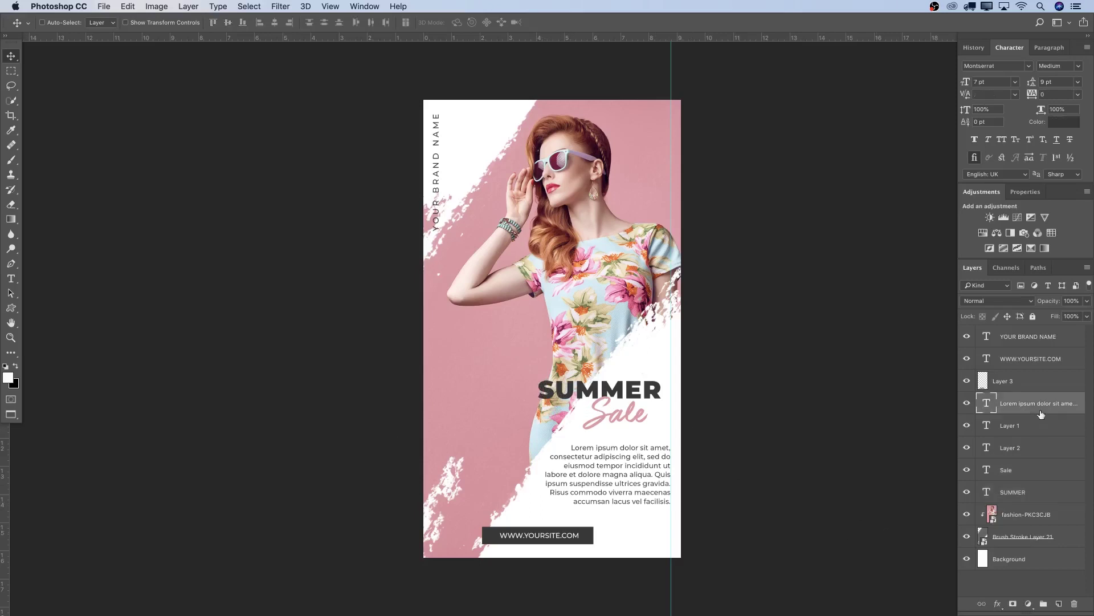
left_click_drag(665, 463, 662, 433)
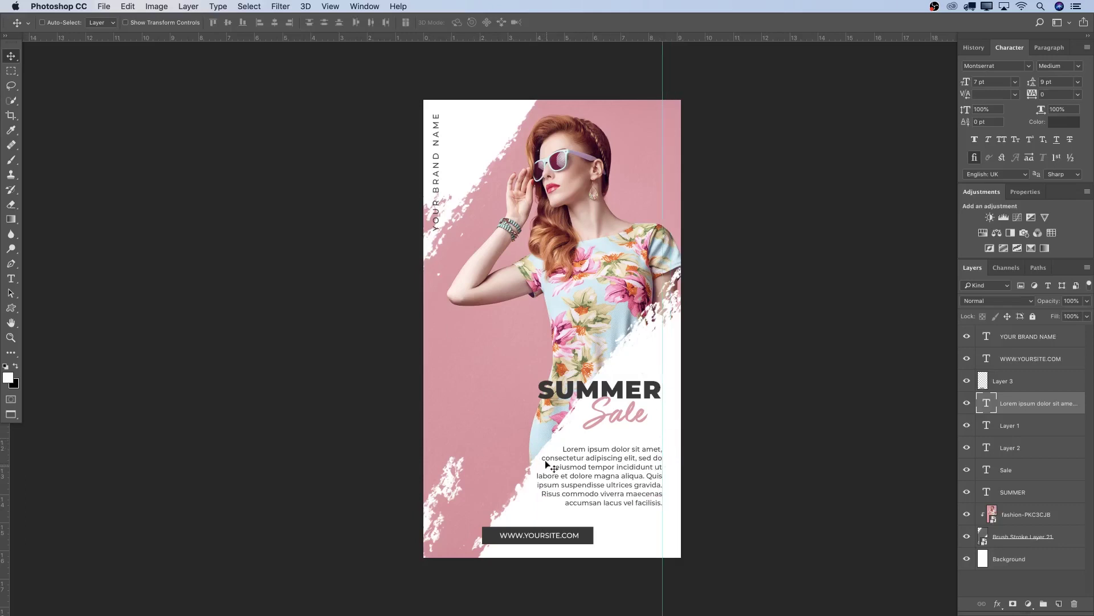
left_click(1031, 519)
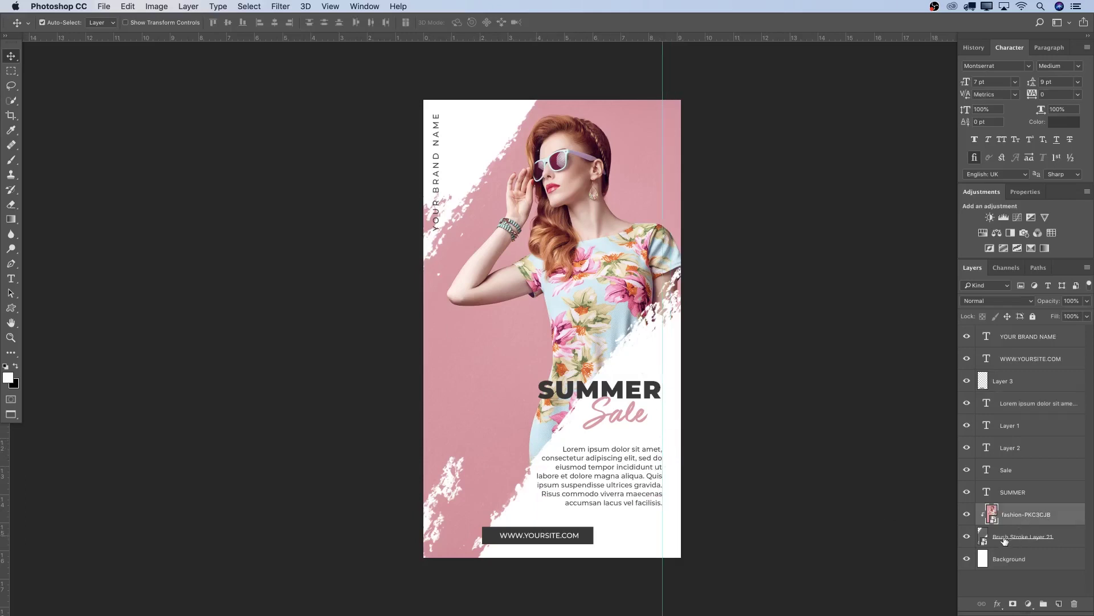
- Scale Brush Stroke Layer 21 up to about 101% so the clipped photo reaches the story's edges
left_click(1023, 540)
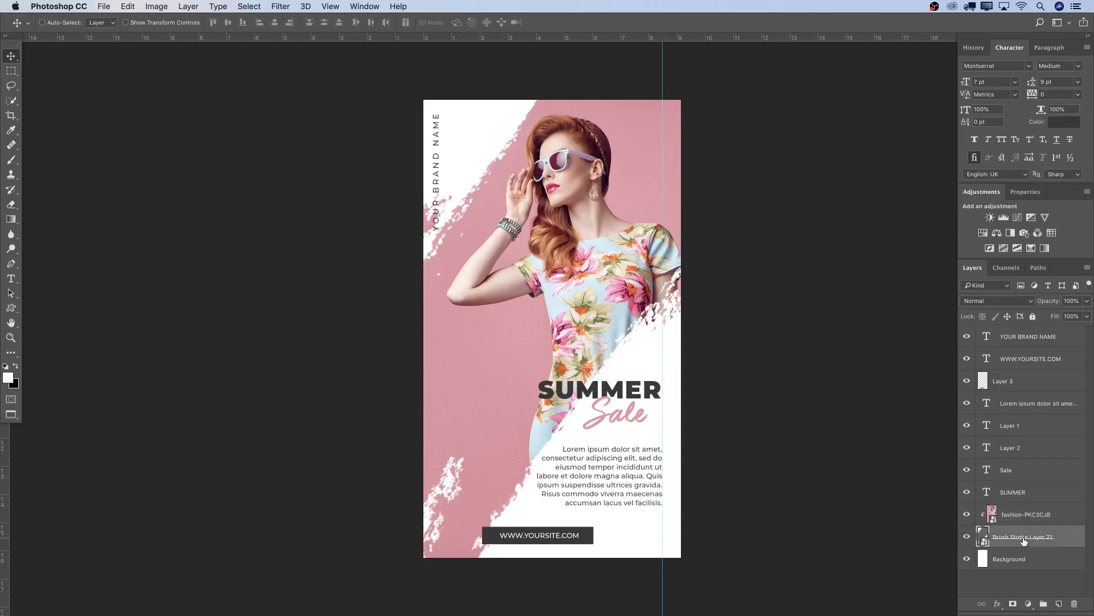
key("shift+Left")
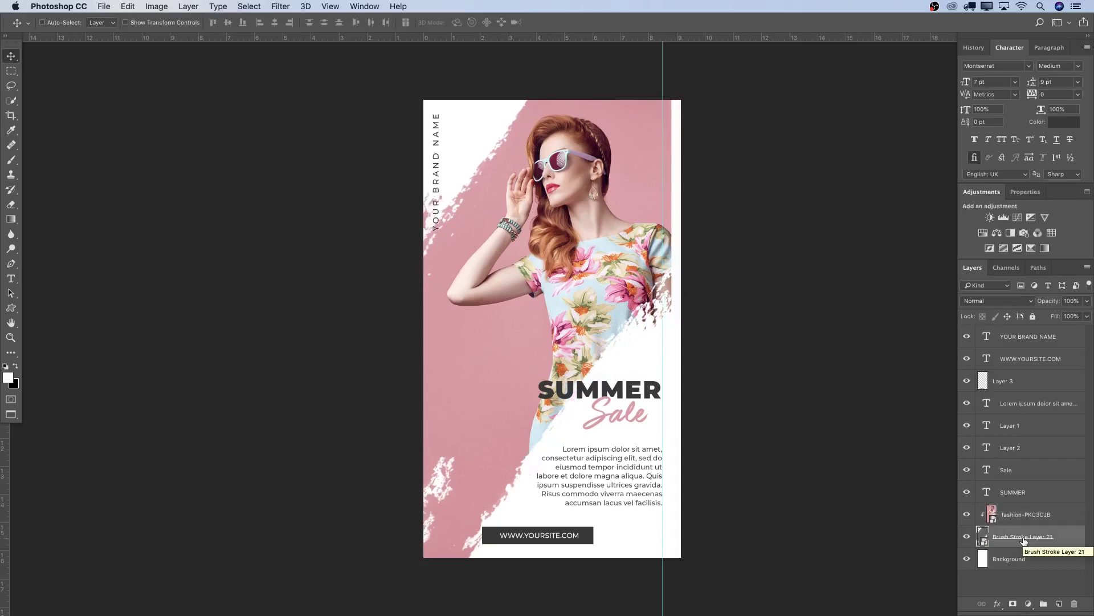
key("shift+Left")
key("shift+Right")
key("super+t")
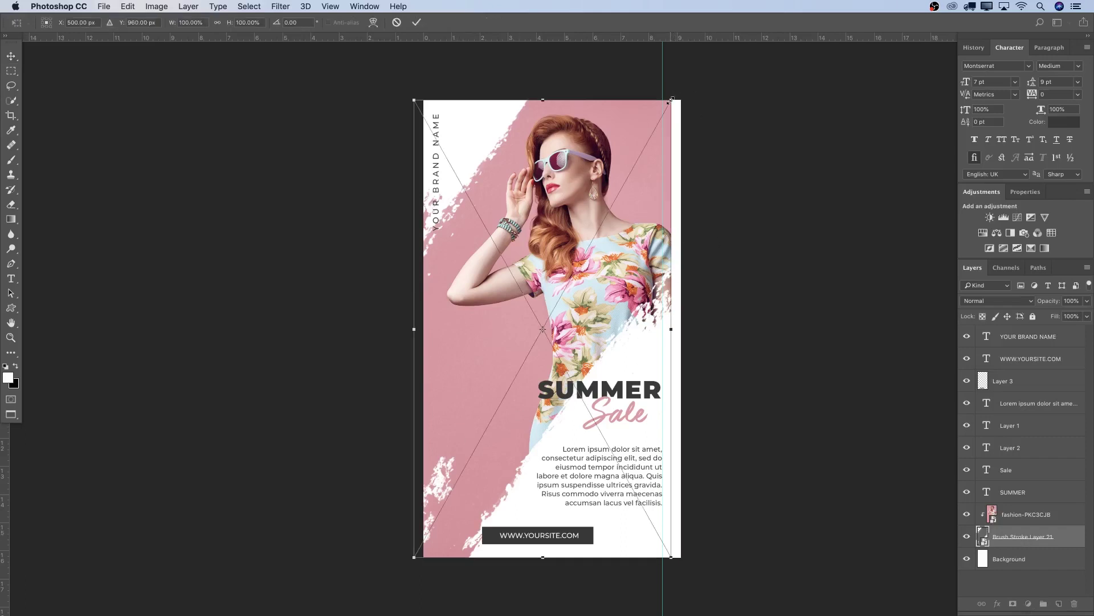
left_click_drag(672, 100, 706, 92)
key("Return")
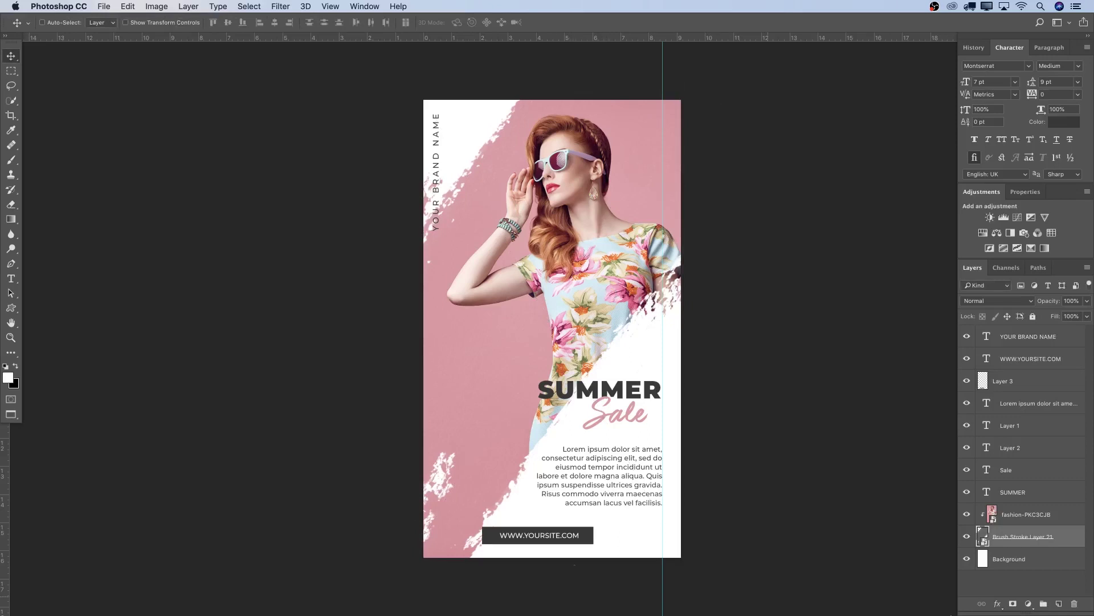
left_click(1036, 377)
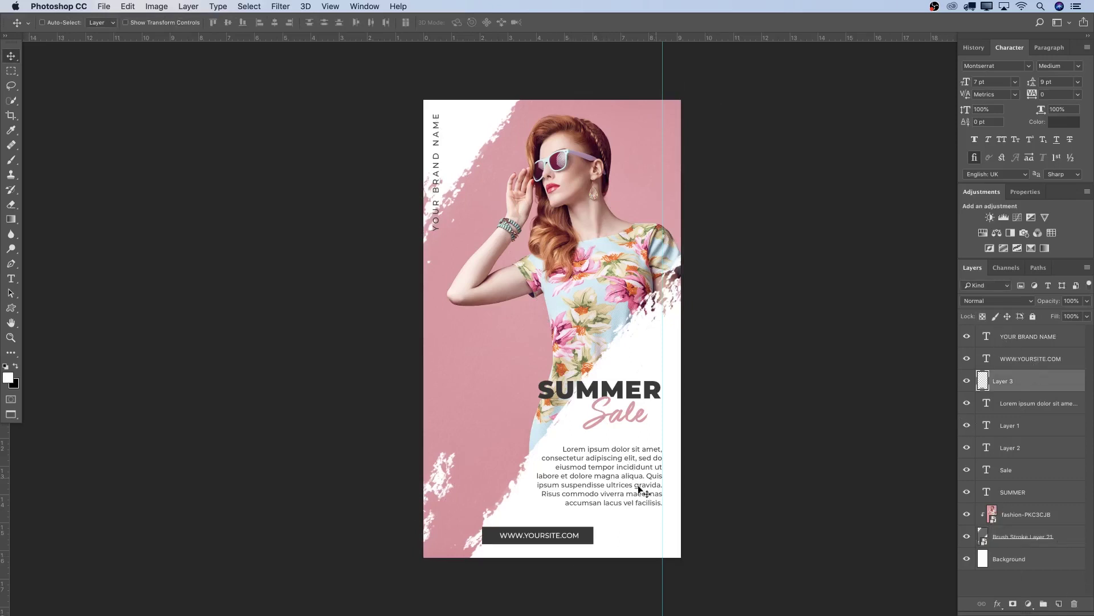
left_click_drag(564, 543, 613, 538)
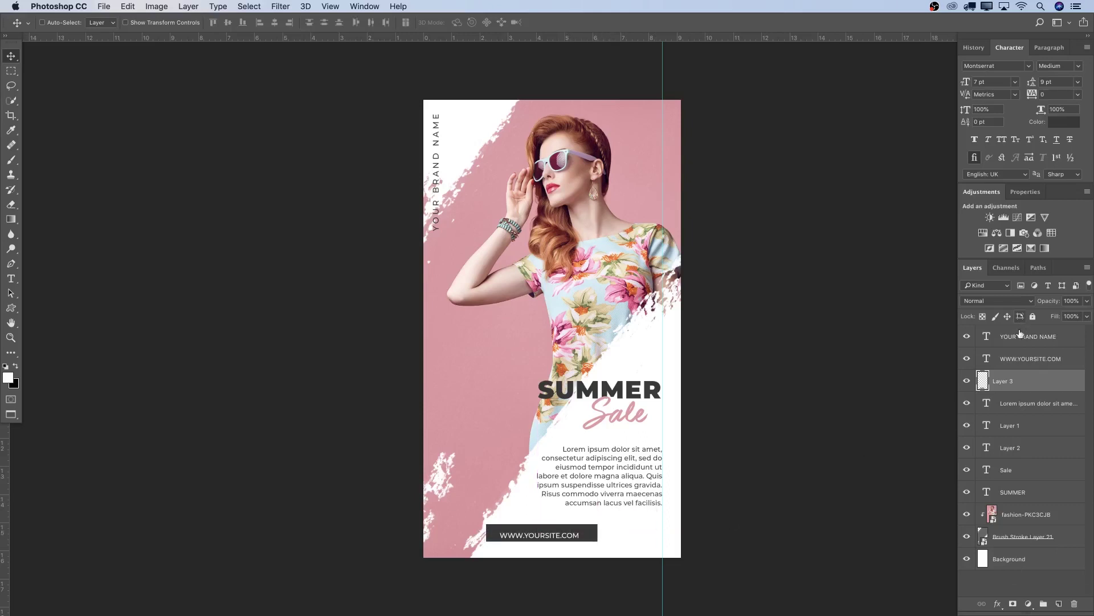
left_click(1034, 341)
left_click(1033, 359)
left_click_drag(668, 449, 667, 446)
key("z")
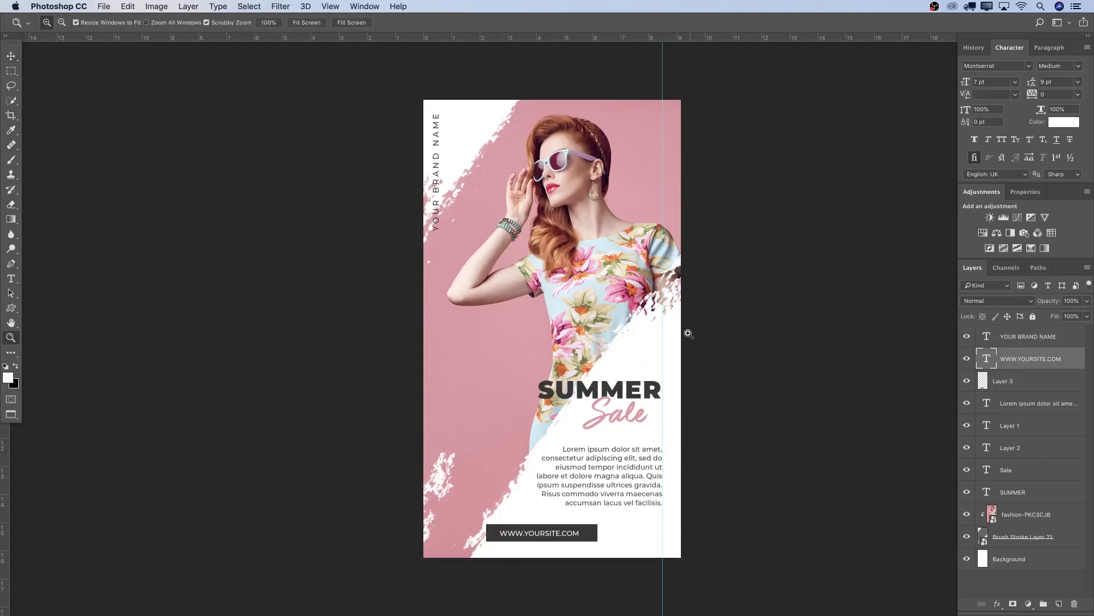
mouse_move(687, 335)
left_mouse_down()
mouse_move(671, 336)
mouse_move(683, 333)
left_mouse_up()
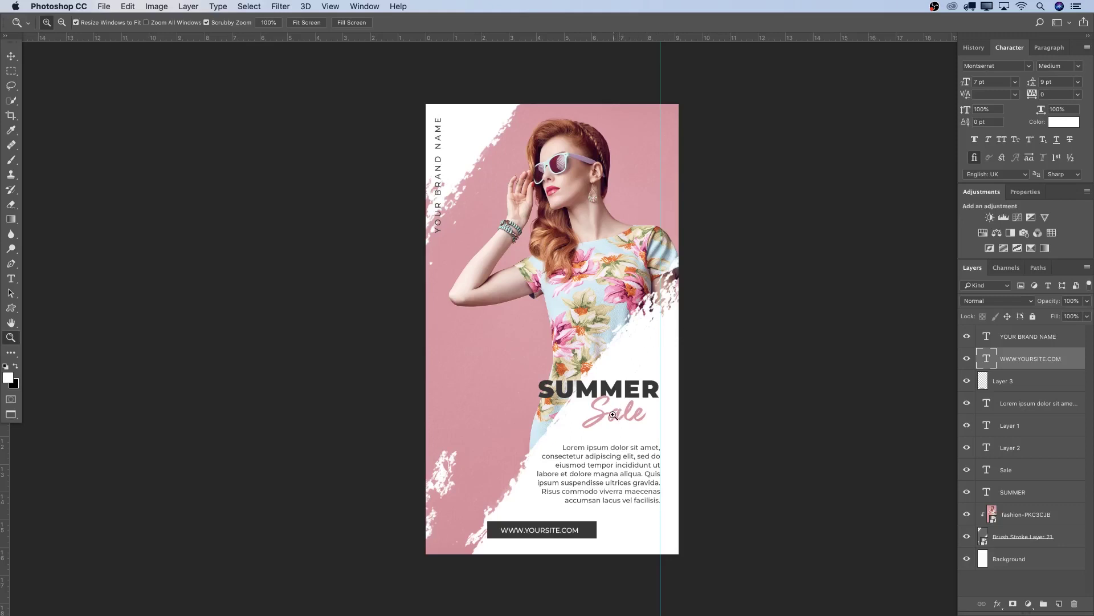
key("v")
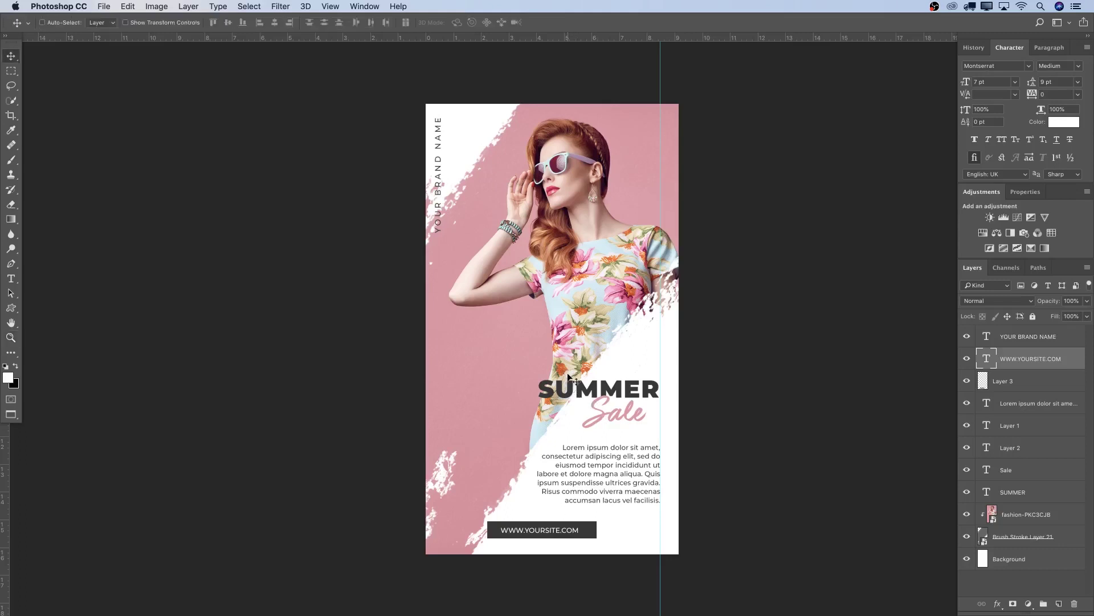